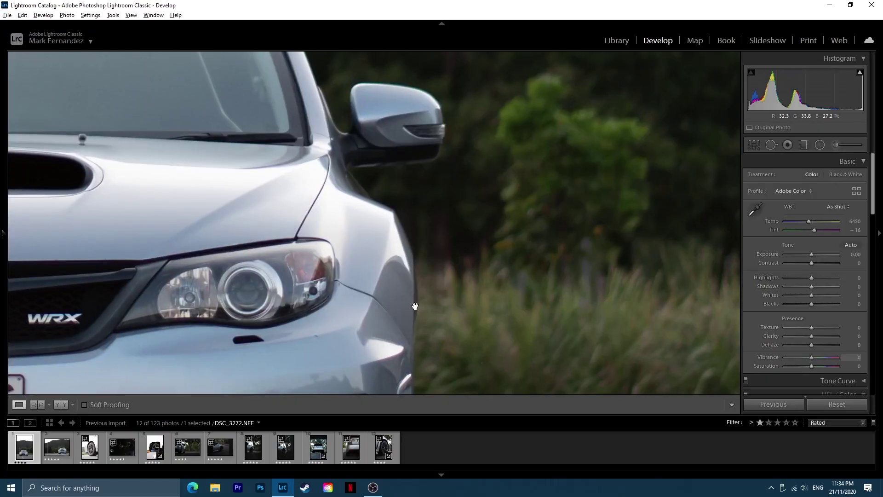
Step: Crop the car photo to the 4 x 5 / 8 x 10 aspect ratio and apply the crop
left_click_drag(415, 306, 500, 193)
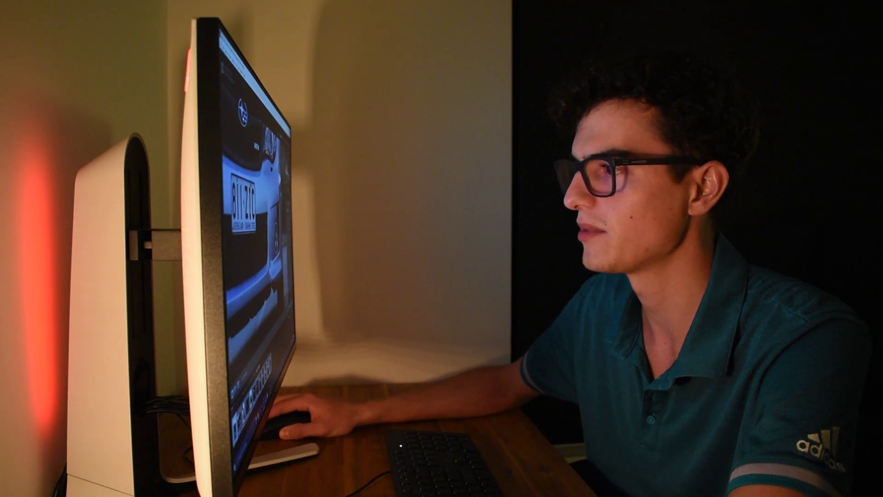
left_click(365, 289)
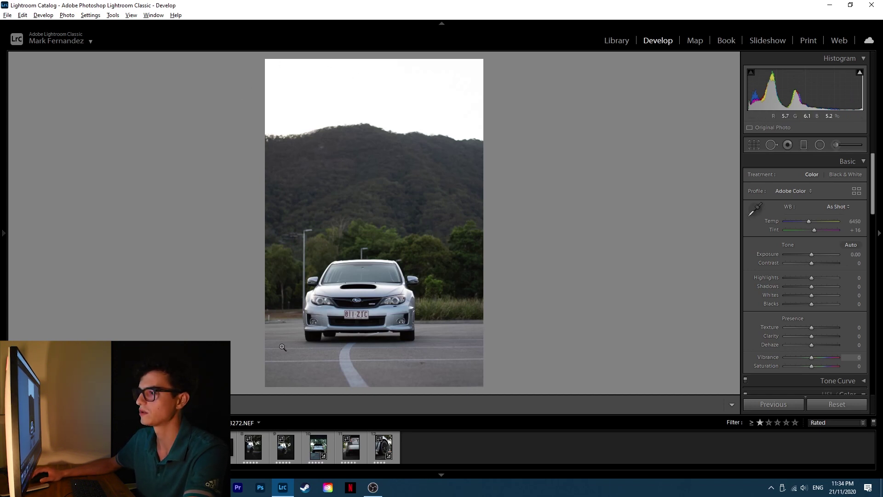
left_click(754, 145)
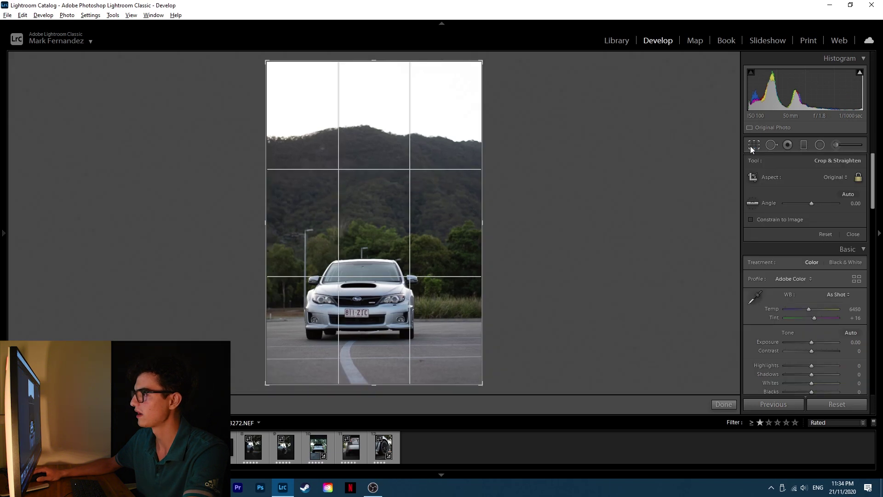
left_click(834, 178)
left_click(799, 231)
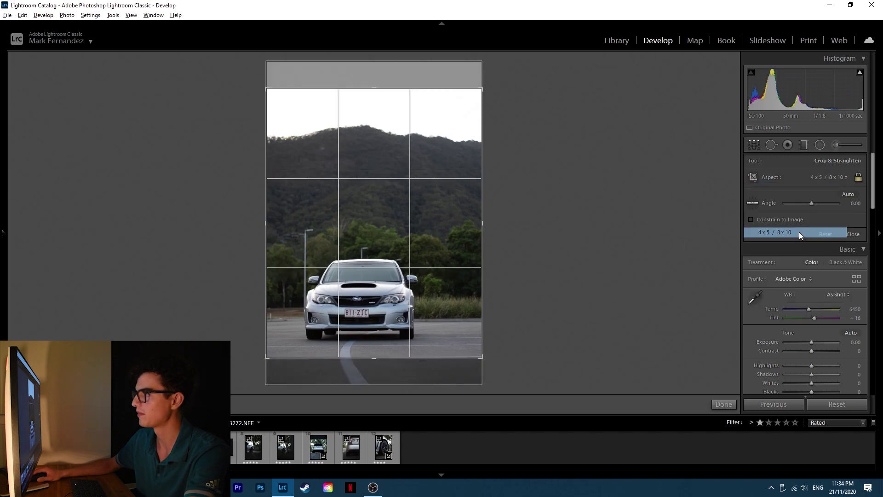
mouse_move(366, 224)
left_mouse_down()
mouse_move(370, 205)
mouse_move(381, 230)
left_mouse_up()
left_click(724, 404)
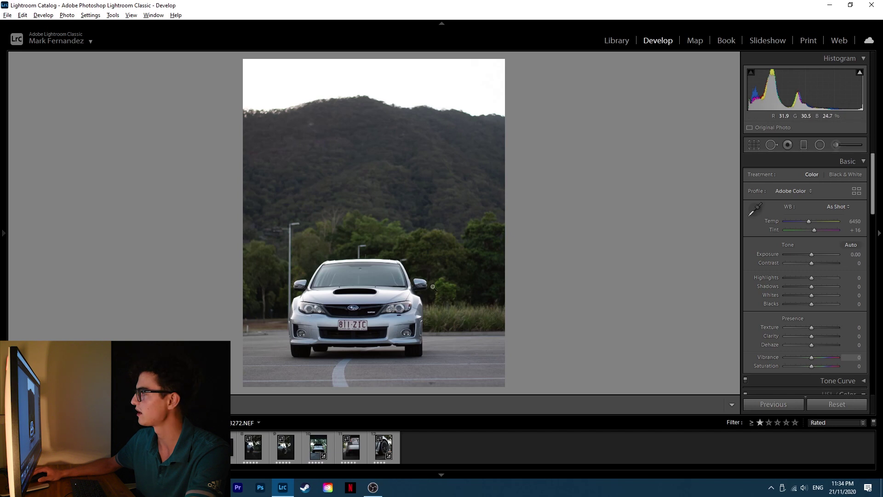
Step: Tighten the crop around the car, trimming sky, foreground and the side of the frame, and reposition the photo within it
left_click(753, 145)
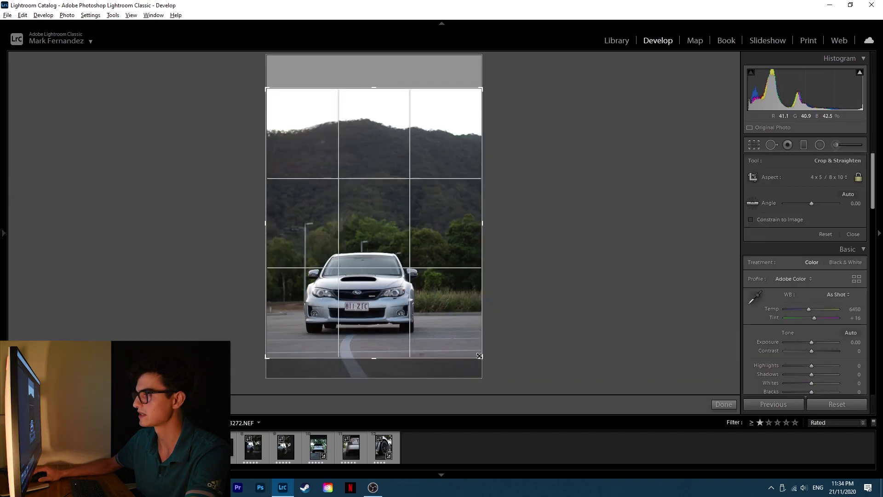
left_click_drag(479, 356, 469, 343)
left_click_drag(369, 306, 366, 291)
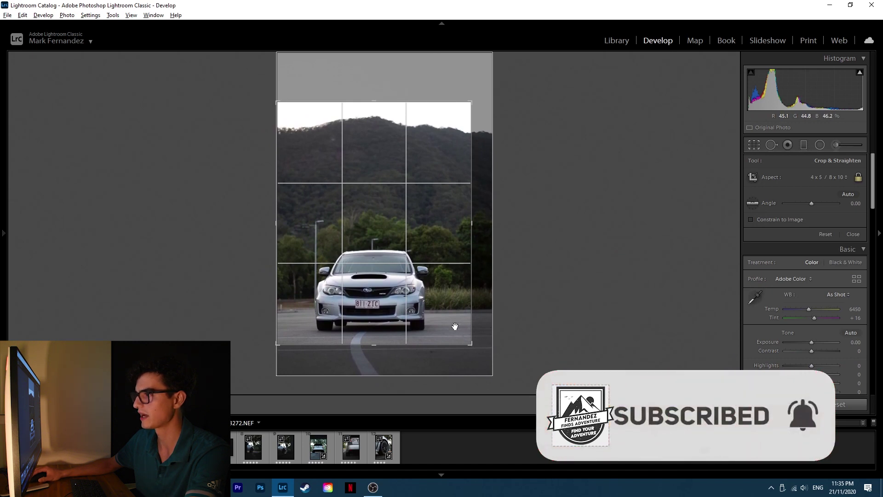
left_click_drag(469, 343, 468, 340)
left_click_drag(417, 317, 419, 313)
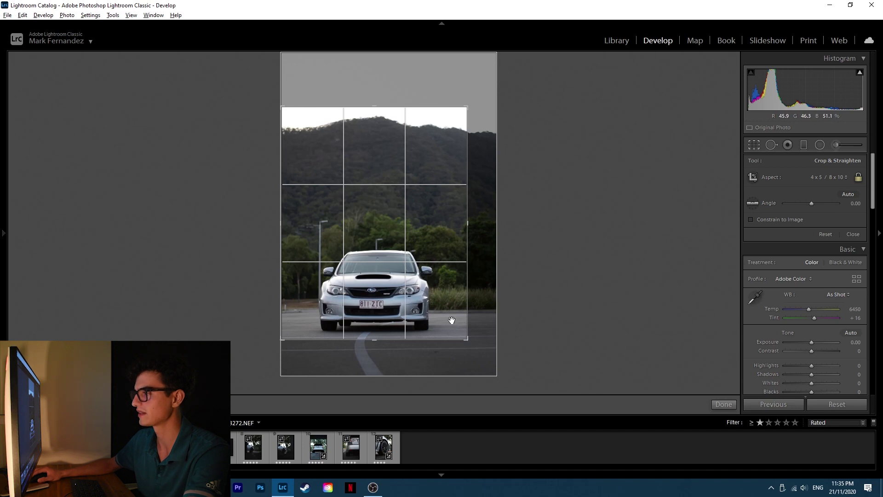
left_click(723, 404)
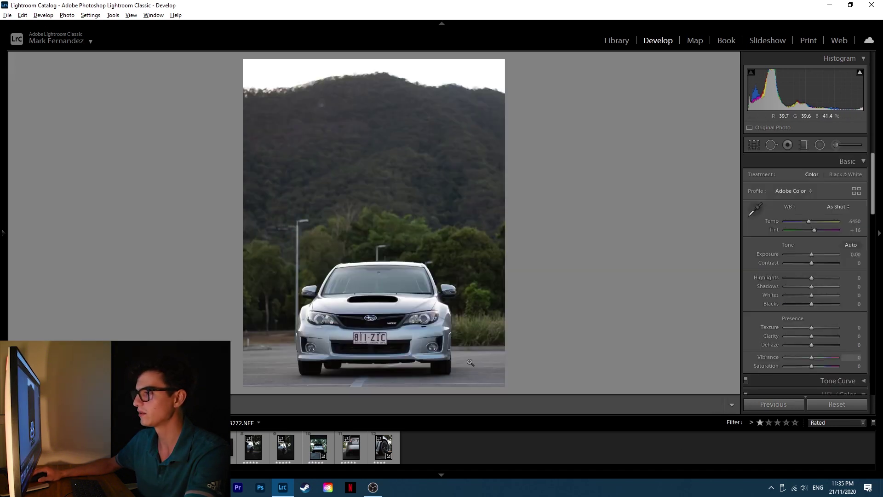
Step: Loosen the crop slightly to leave more road in front of the car, reposition the photo and apply the crop
left_click(754, 145)
left_click_drag(469, 340, 468, 346)
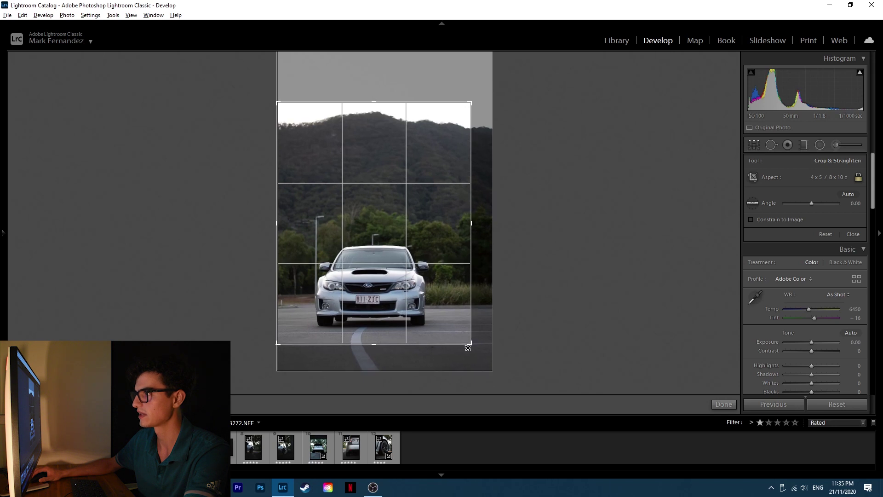
left_click_drag(392, 319, 390, 316)
left_click(723, 405)
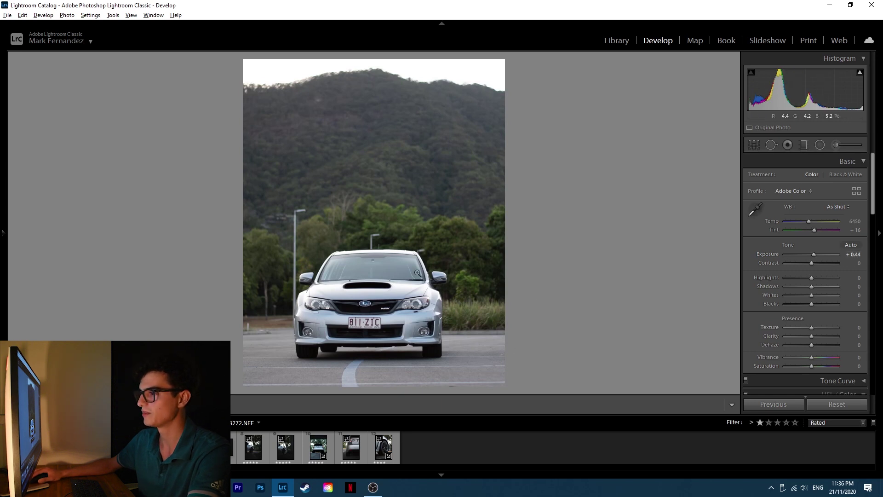
Step: Set the photo's Exposure to +0.61, Contrast to +53 and Highlights to −93
left_click_drag(813, 254, 815, 254)
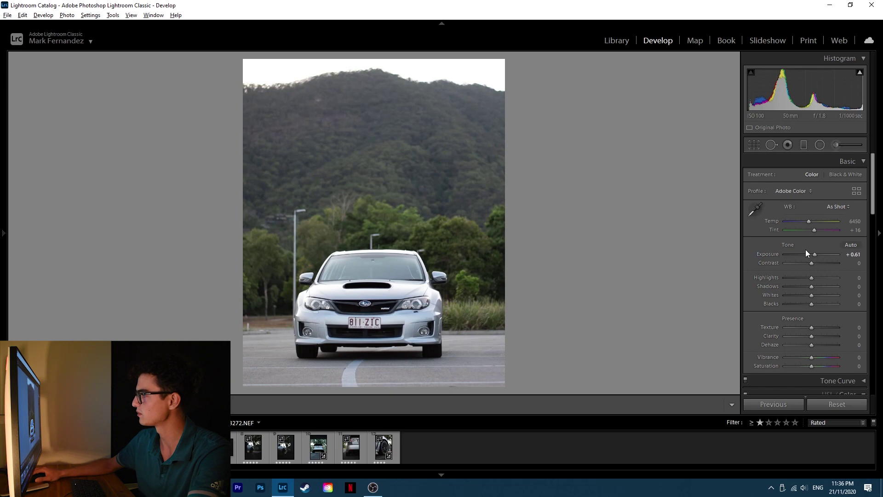
mouse_move(811, 263)
left_mouse_down()
mouse_move(839, 263)
mouse_move(812, 263)
mouse_move(824, 263)
left_mouse_up()
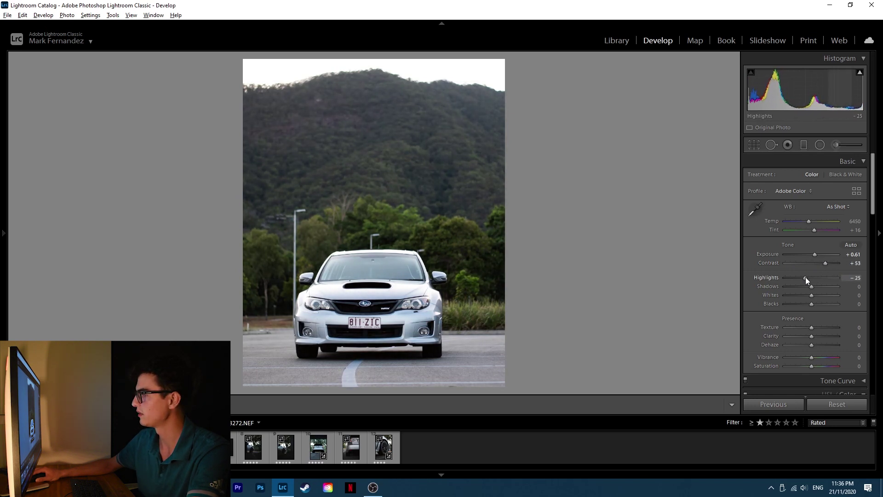
mouse_move(801, 277)
left_mouse_down()
mouse_move(824, 273)
mouse_move(812, 275)
left_mouse_up()
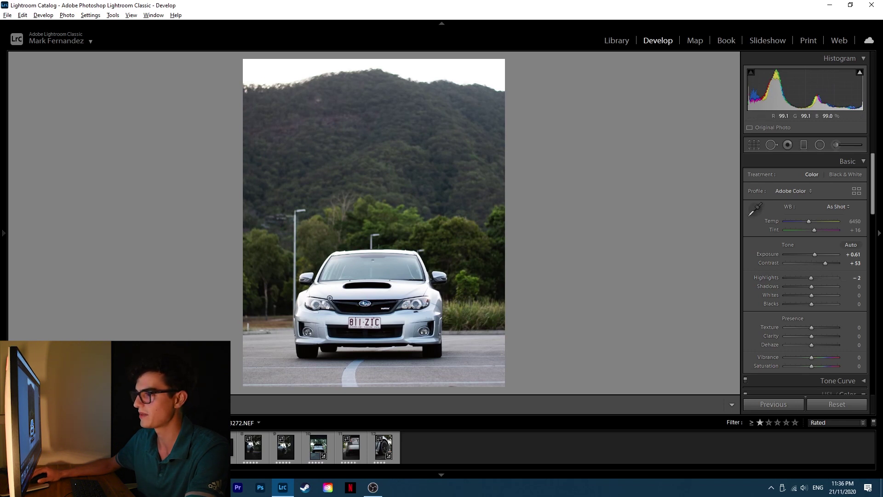
left_click_drag(805, 279, 787, 278)
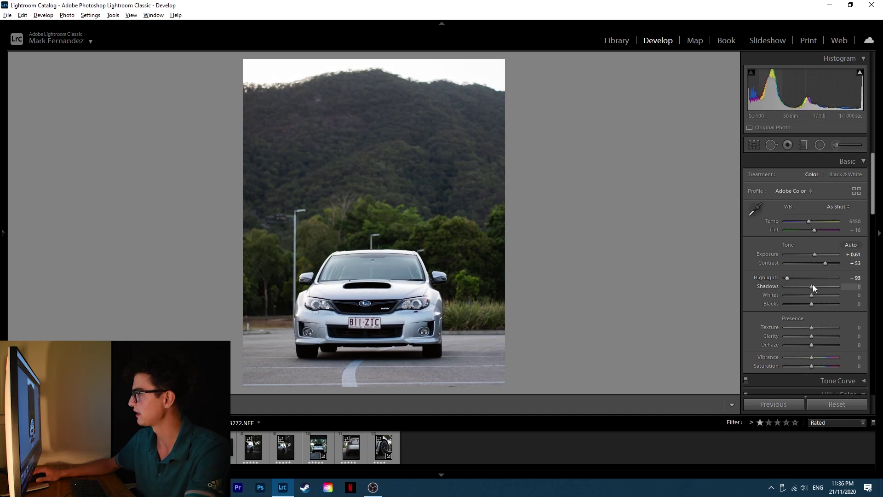
Step: Set the photo's Shadows to +16, Whites to −26 and Blacks to −28
mouse_move(812, 286)
left_mouse_down()
mouse_move(789, 286)
mouse_move(814, 286)
left_mouse_up()
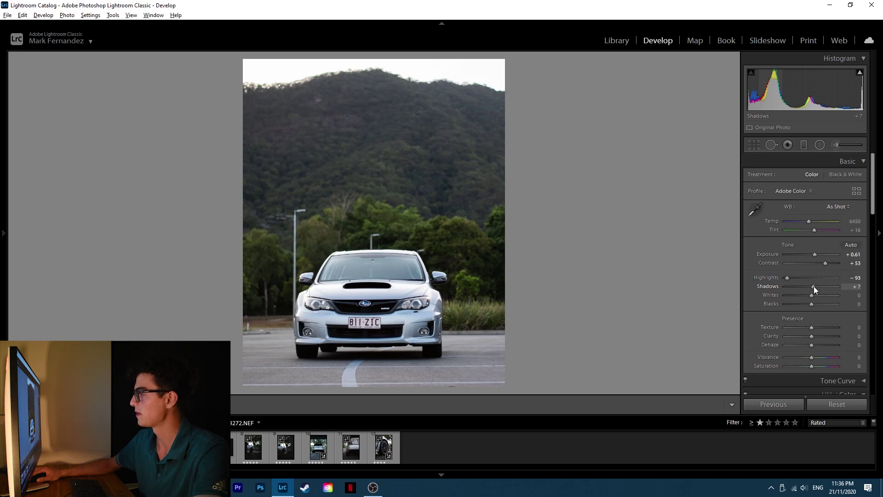
mouse_move(813, 286)
left_mouse_down()
mouse_move(820, 286)
mouse_move(808, 298)
mouse_move(835, 294)
mouse_move(806, 297)
left_mouse_up()
double_click(812, 286)
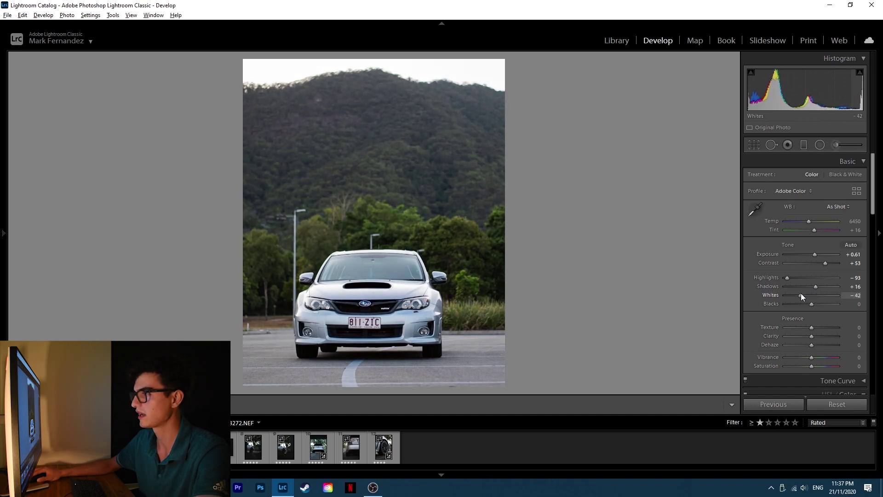
mouse_move(802, 293)
left_mouse_down()
mouse_move(816, 293)
mouse_move(802, 293)
mouse_move(805, 306)
left_mouse_up()
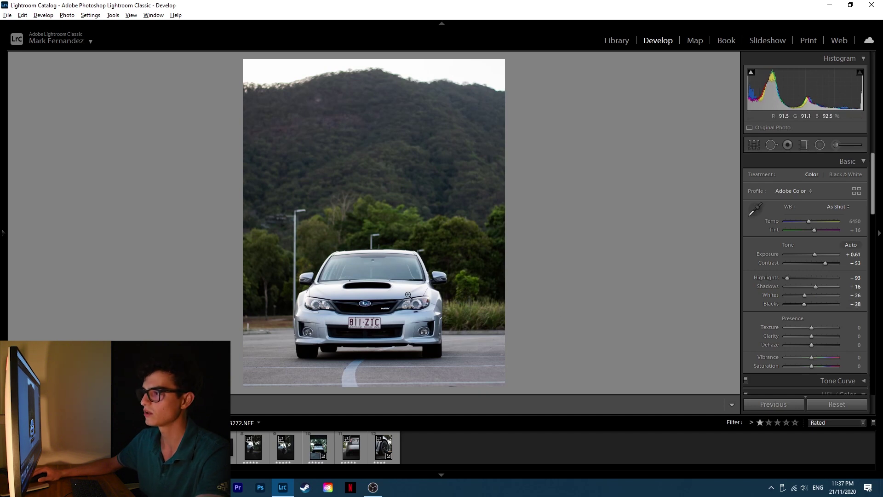
Step: Check the car's front details up close and set the photo's Clarity to +16
left_click(355, 298)
left_click(357, 291)
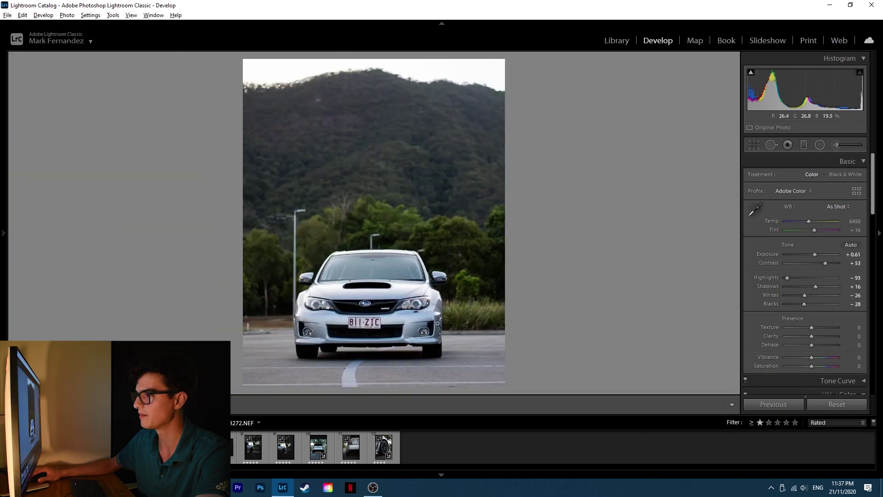
left_click(435, 322)
left_click(440, 320)
left_click(299, 318)
left_click(331, 309)
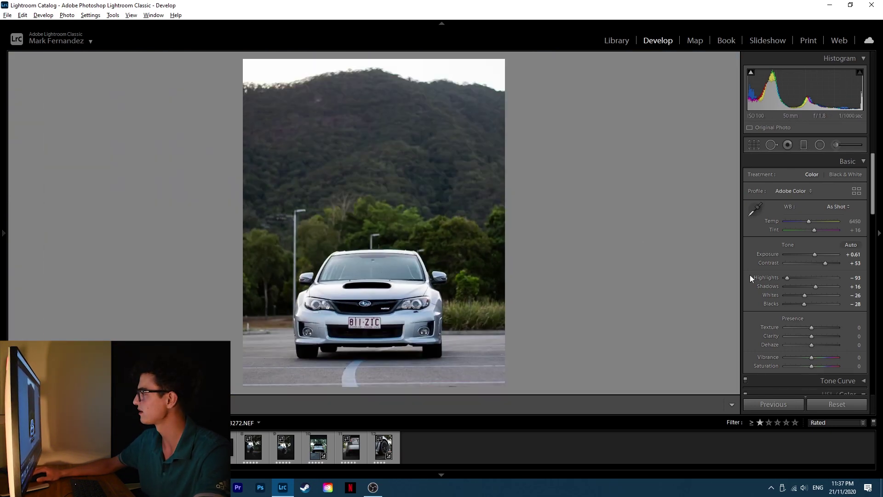
left_click_drag(811, 339, 814, 339)
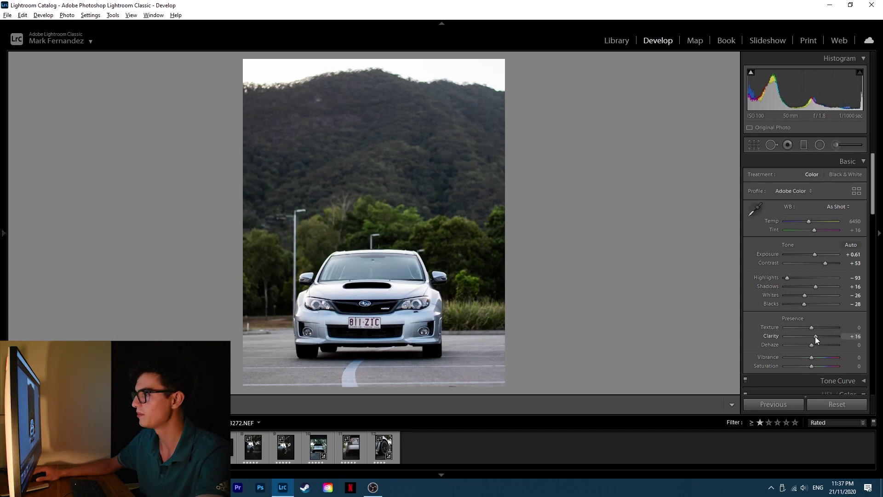
left_click_drag(812, 336, 812, 335)
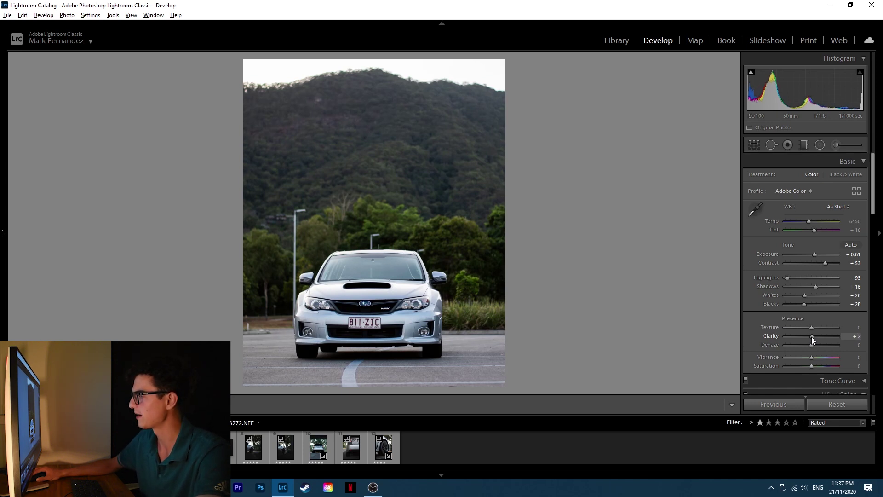
left_click_drag(812, 336, 821, 339)
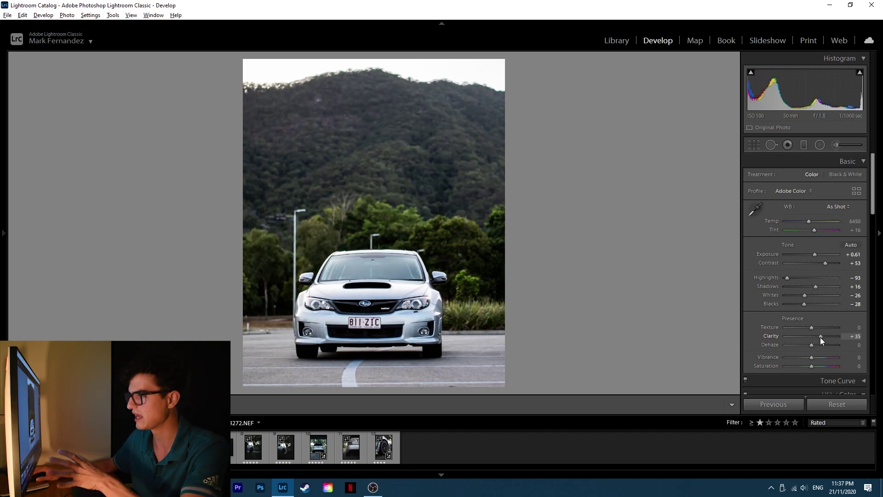
left_click_drag(820, 338, 819, 338)
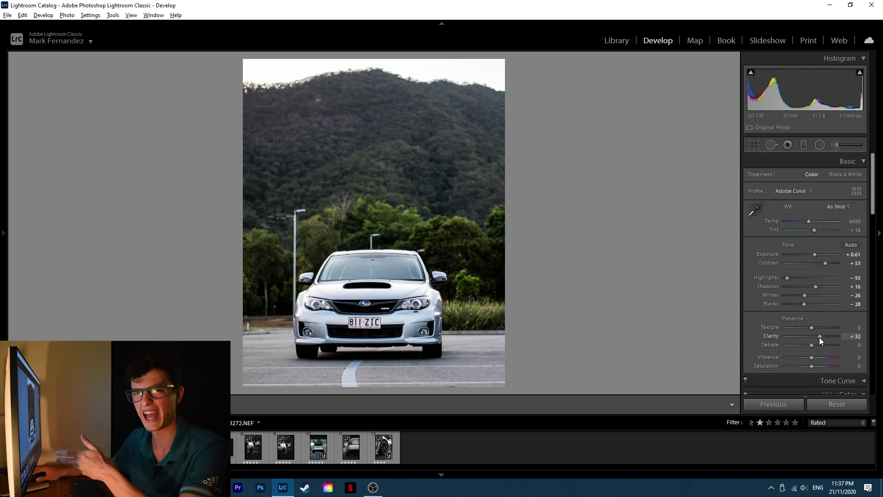
left_click_drag(818, 337, 813, 336)
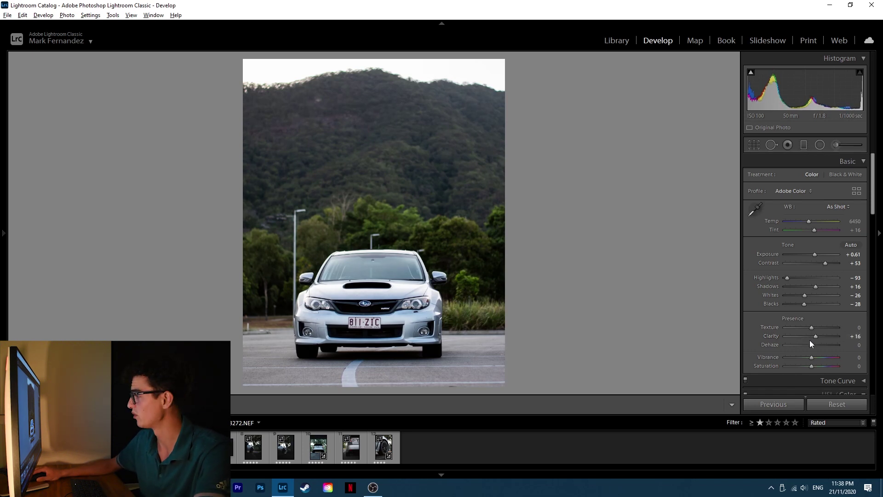
Step: Set the photo's Dehaze to +7, Vibrance to +39 and Saturation to +7
left_click_drag(811, 344, 813, 344)
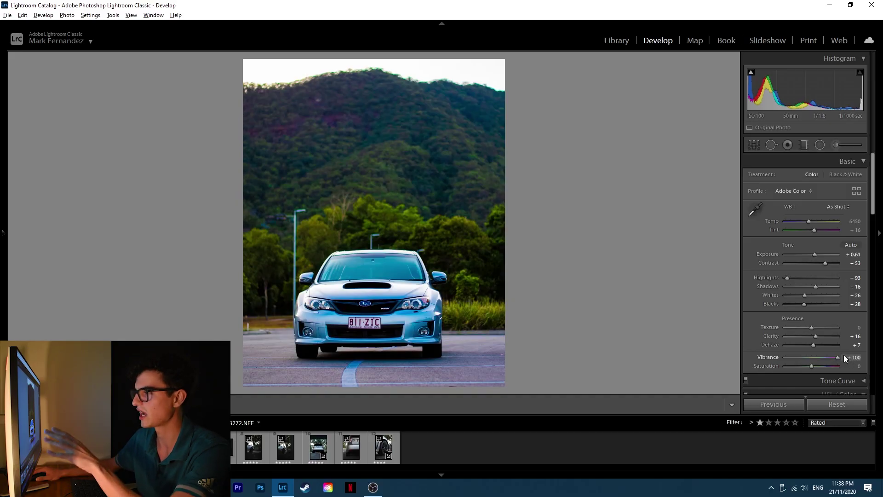
left_click_drag(838, 357, 814, 357)
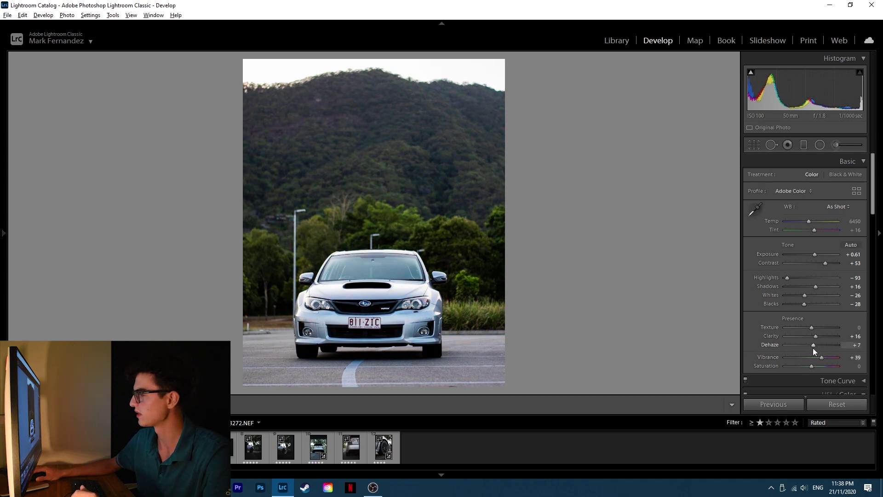
left_click_drag(812, 366, 812, 365)
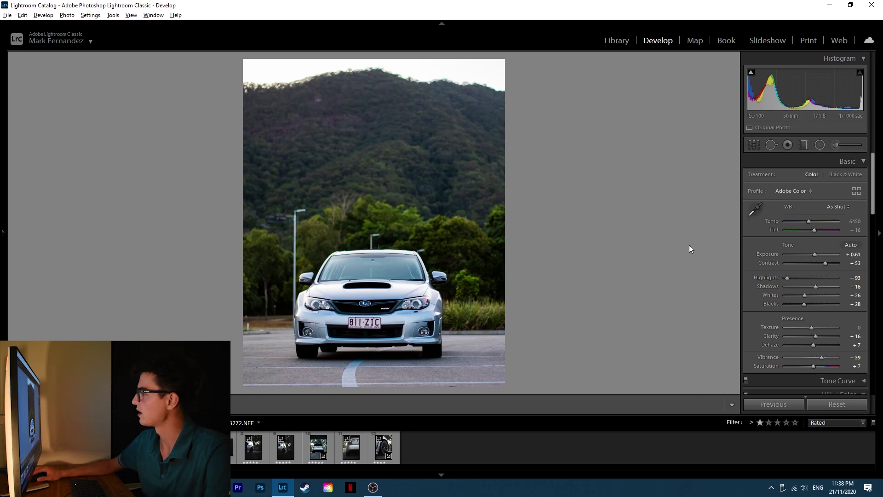
Step: Add a graduated filter over the road rising to the car's front tyres, with its Exposure set to −0.10
left_click(353, 375)
left_click_drag(315, 346, 315, 233)
left_click_drag(231, 226, 374, 274)
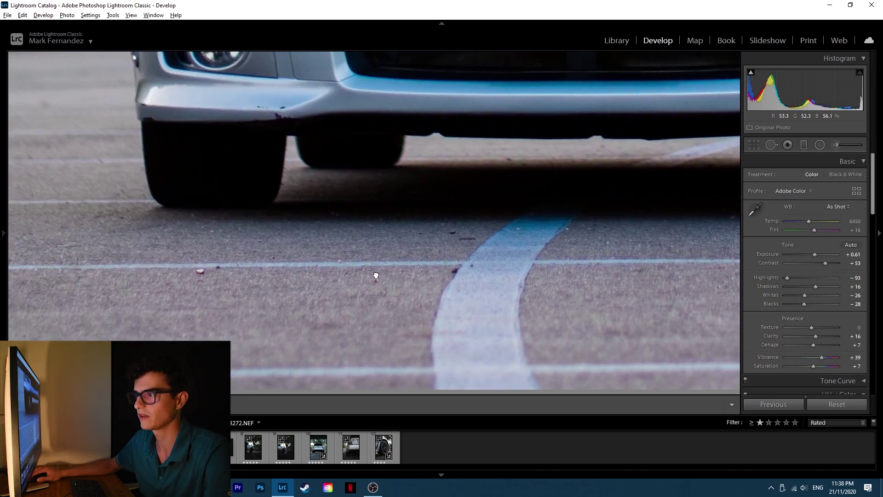
left_click_drag(458, 279, 269, 253)
left_click_drag(468, 264, 255, 230)
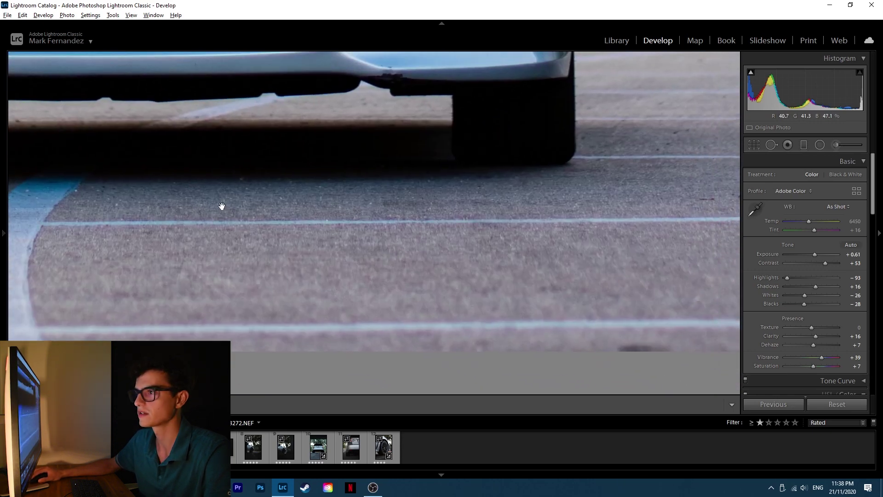
left_click(247, 206)
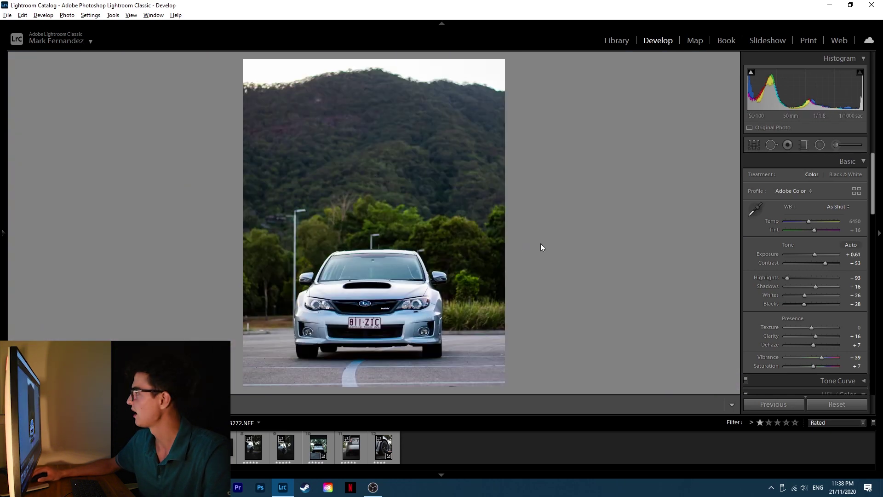
left_click(804, 146)
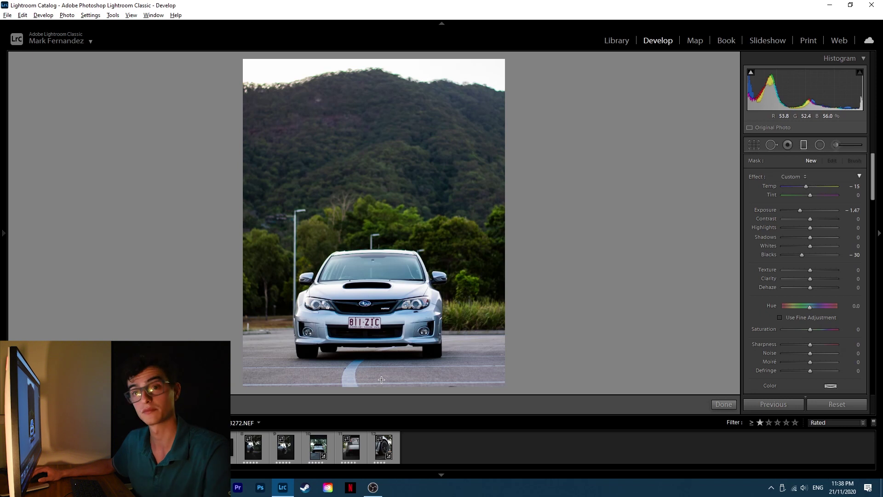
left_click_drag(372, 387, 372, 353)
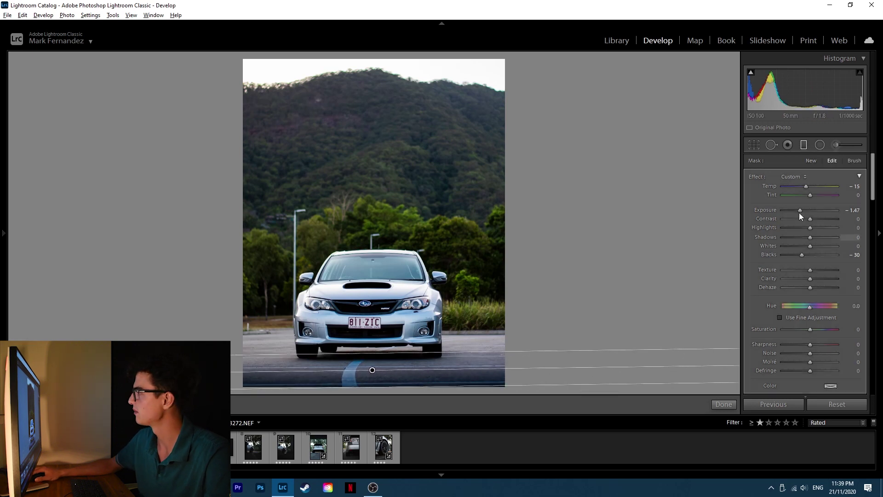
left_click_drag(800, 211, 809, 210)
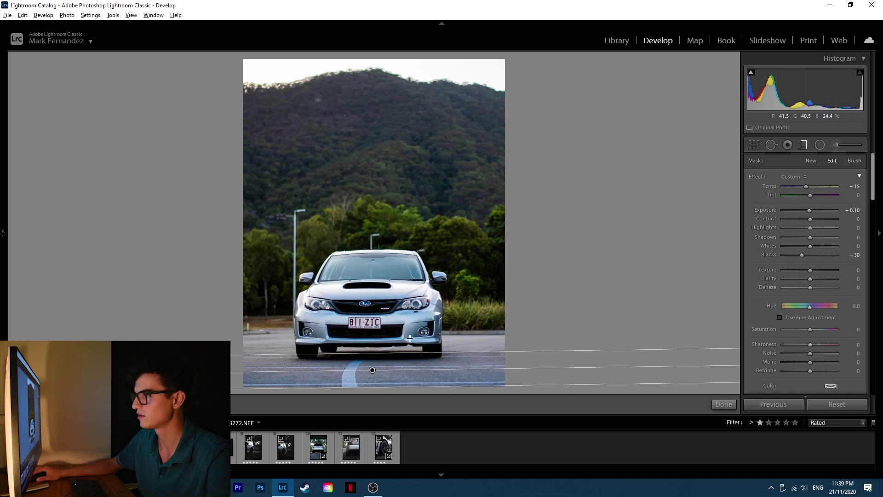
left_click_drag(374, 370, 374, 367)
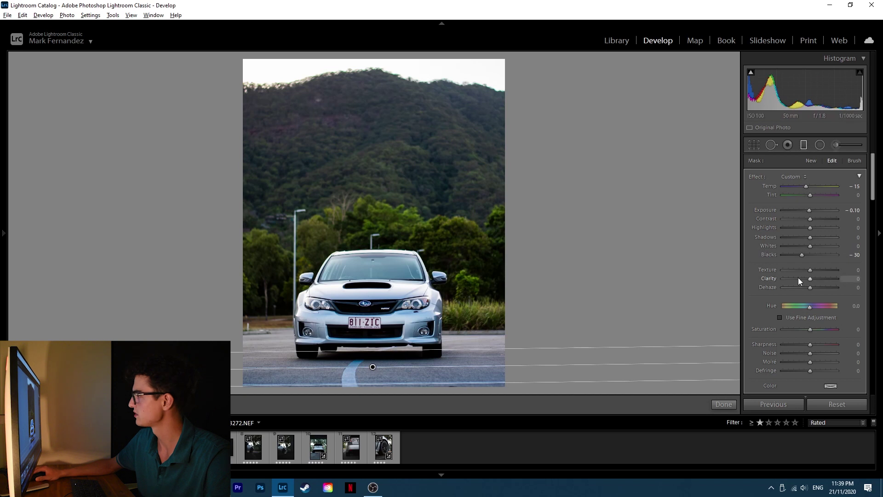
Step: Set the road's graduated filter to Texture 18, Clarity 28, Dehaze 11 and Exposure 0.00, and shift it slightly upward
mouse_move(810, 279)
left_mouse_down()
mouse_move(841, 277)
mouse_move(817, 274)
mouse_move(812, 287)
left_mouse_up()
left_click_drag(373, 368, 374, 365)
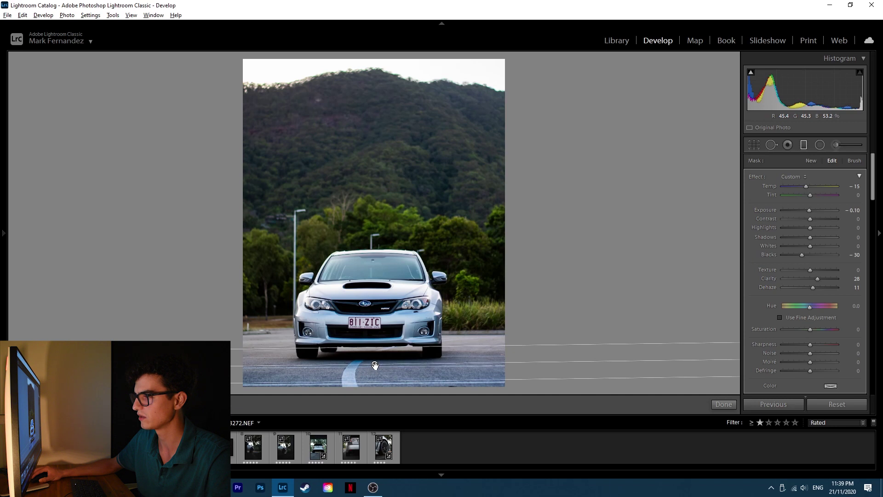
double_click(809, 211)
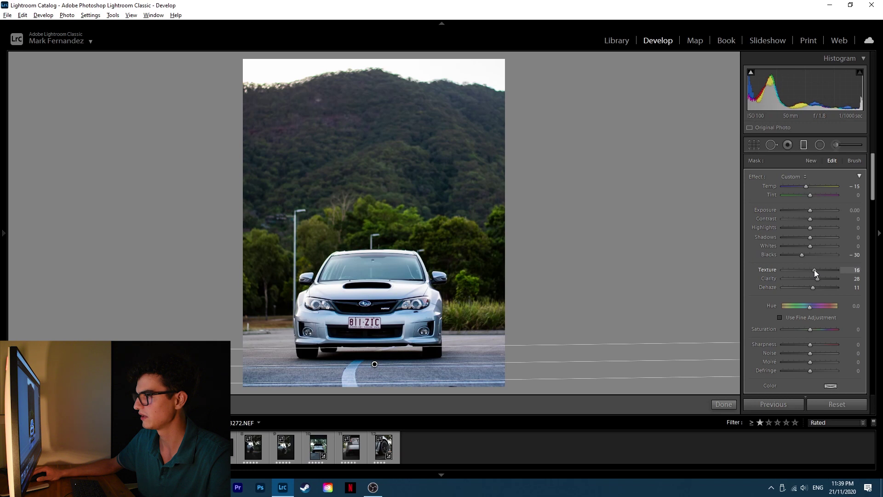
left_click_drag(814, 270, 814, 270)
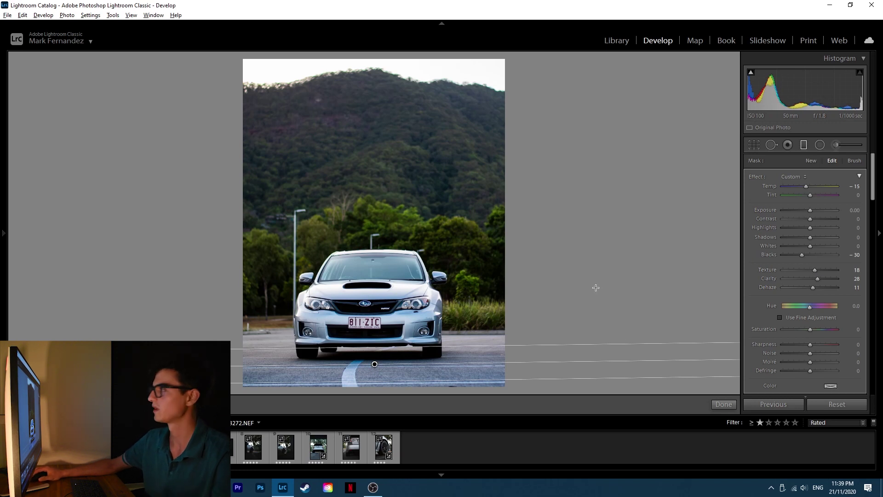
left_click(722, 404)
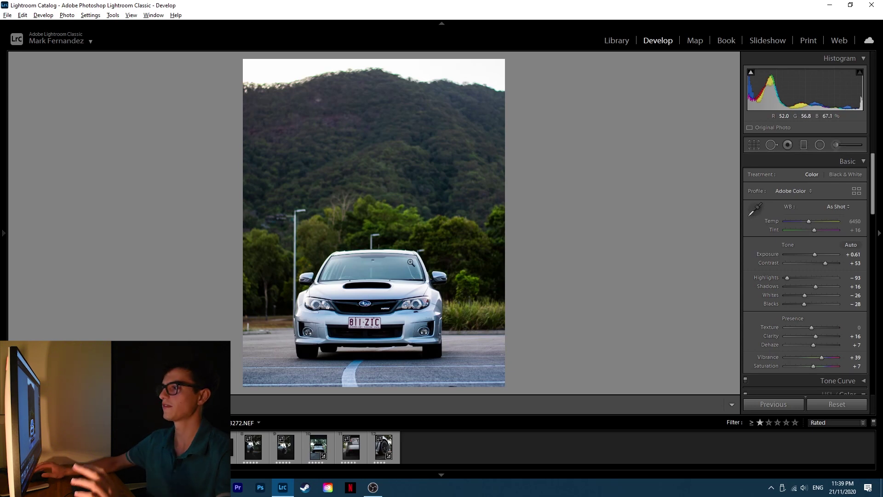
Step: Copy the edited photo's develop settings, leaving out local adjustments, transform, spot removal and crop
left_click(427, 290)
left_click(427, 289)
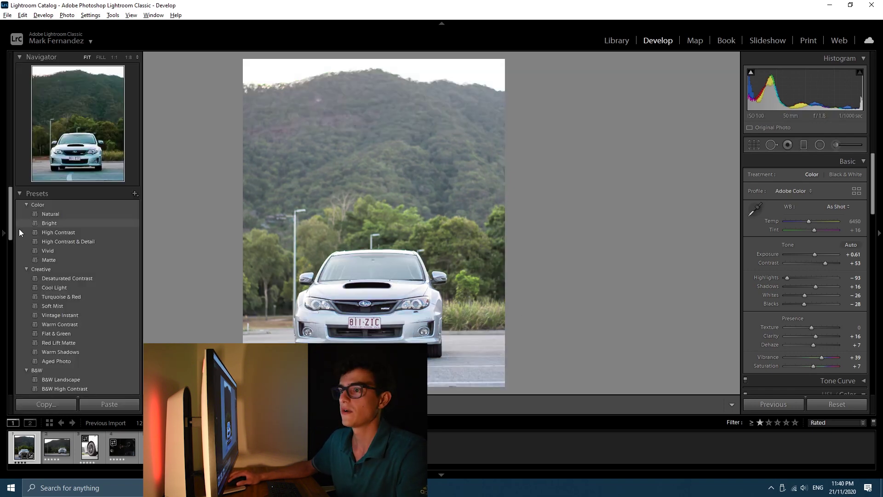
left_click(3, 236)
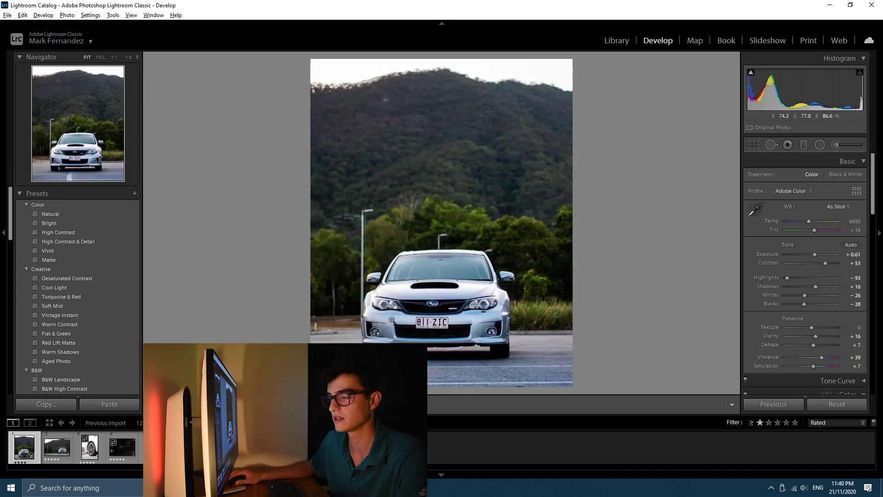
left_click(45, 404)
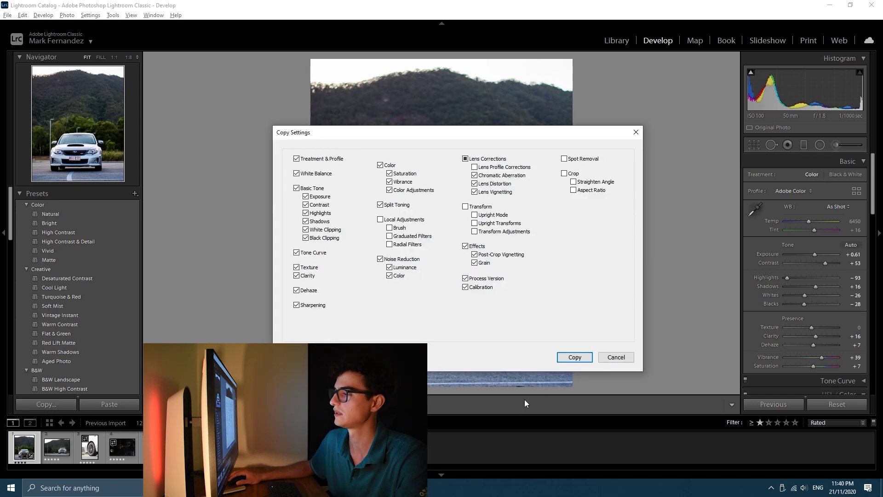
left_click(572, 357)
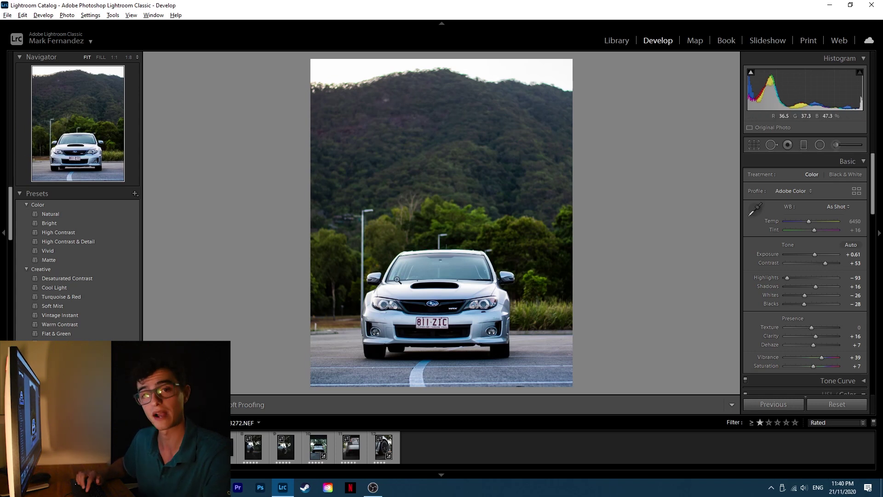
Step: Compare the edited portrait photo of the car with its unedited version
key("backslash")
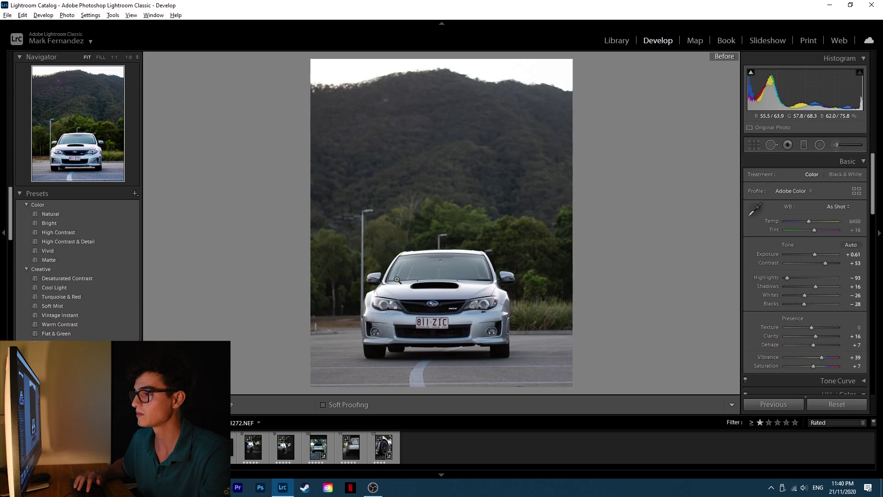
key("backslash")
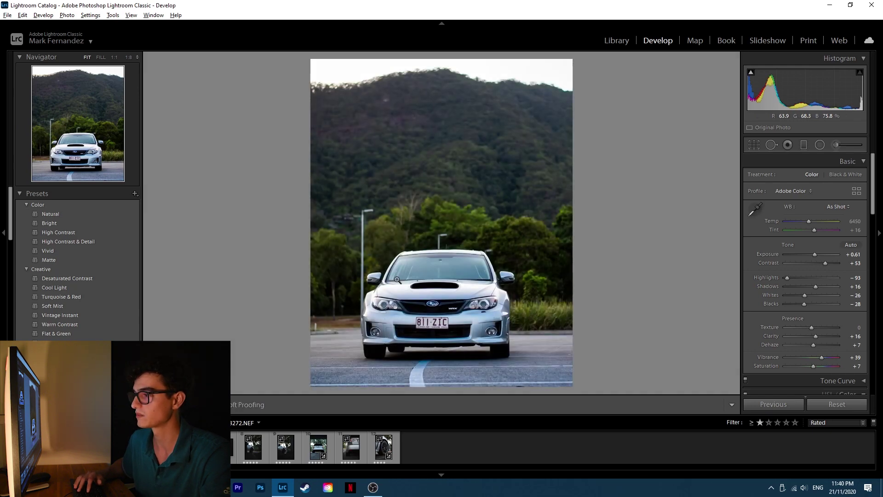
key("backslash")
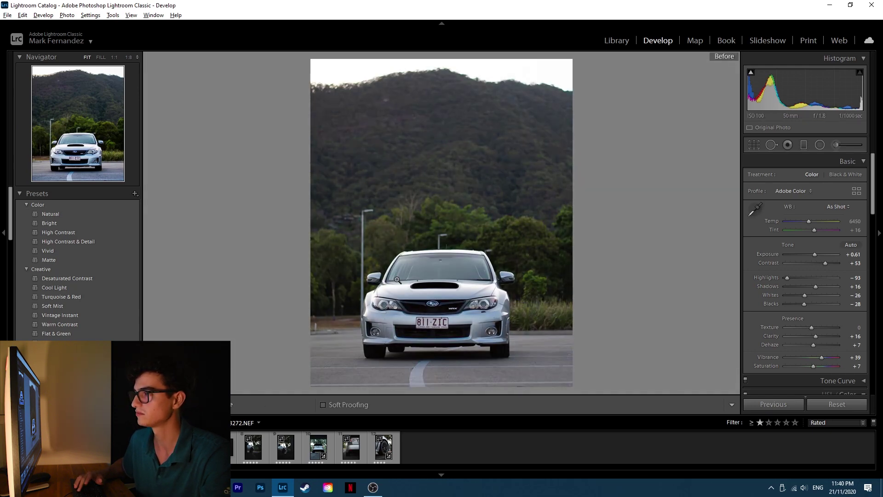
key("backslash")
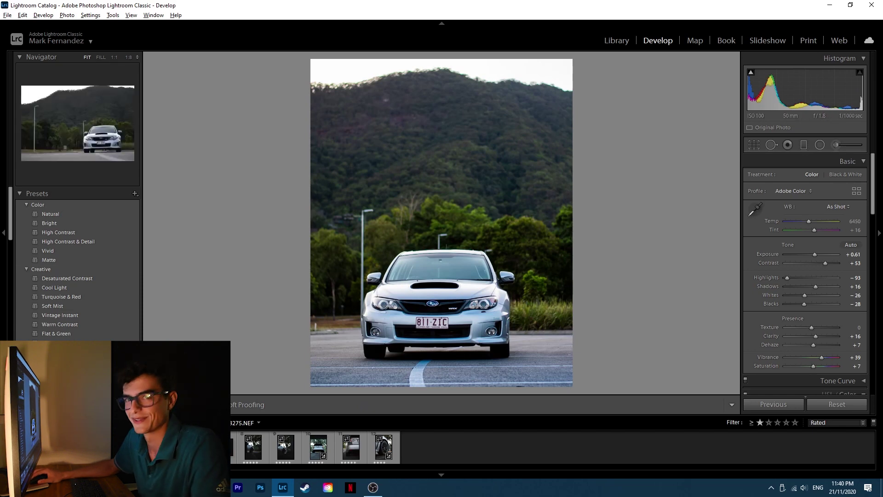
Step: Paste the copied develop settings onto the landscape front-view car photo without building new previews
left_click(188, 446)
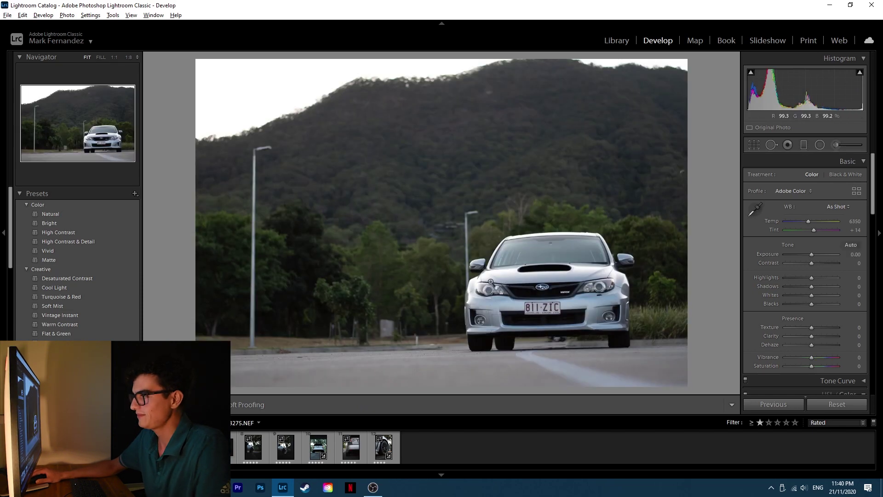
left_click(155, 447)
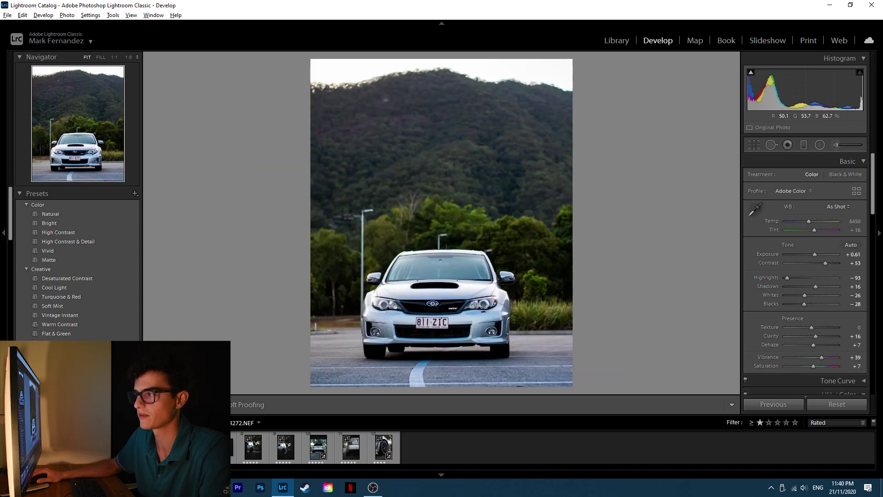
left_click(180, 443)
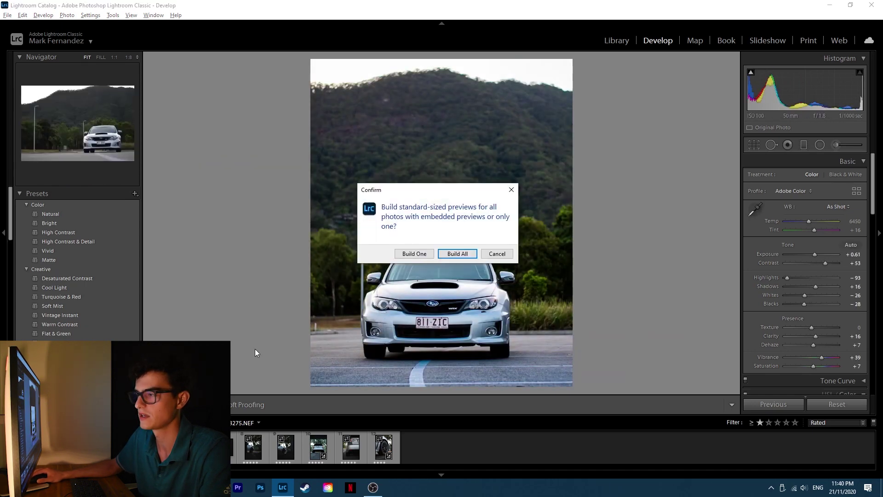
left_click(497, 253)
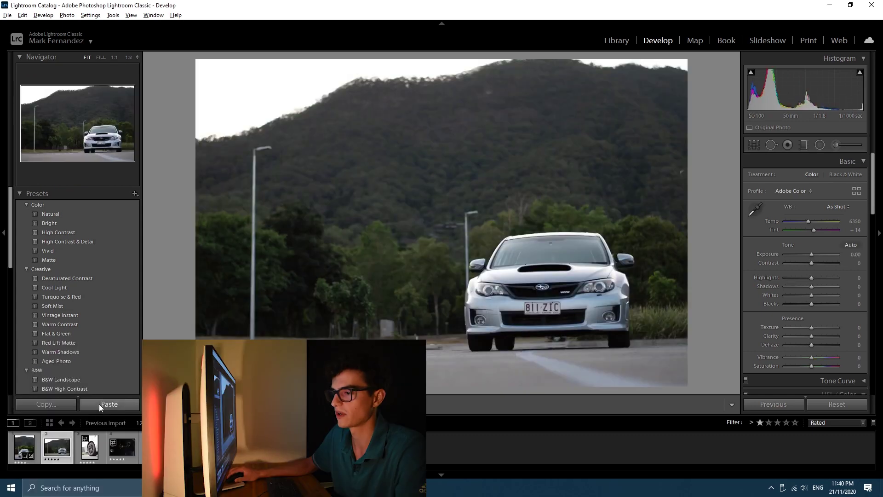
left_click(99, 403)
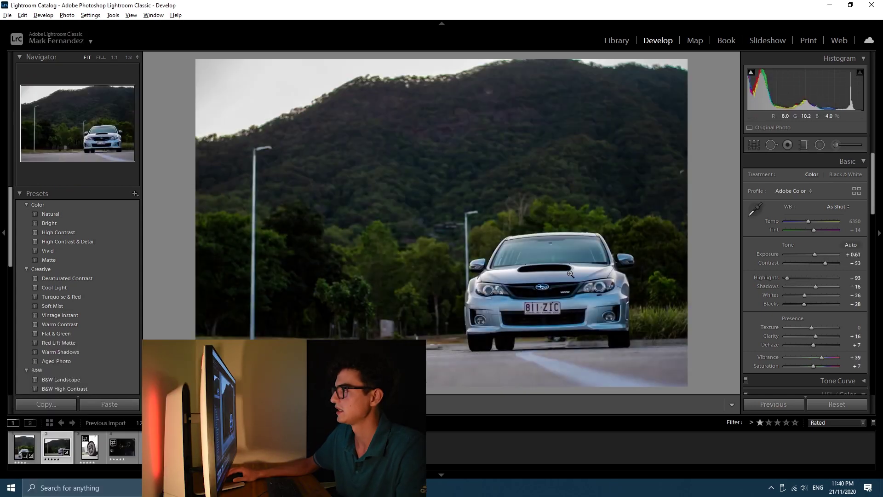
left_click(4, 232)
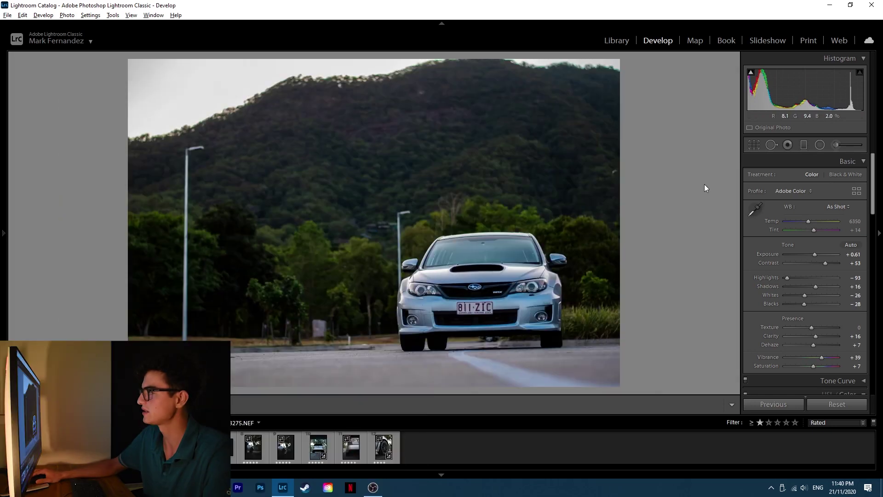
Step: Straighten the landscape photo with a crop angle of 0.72, keeping the original aspect ratio
left_click(755, 144)
left_click_drag(367, 391, 373, 392)
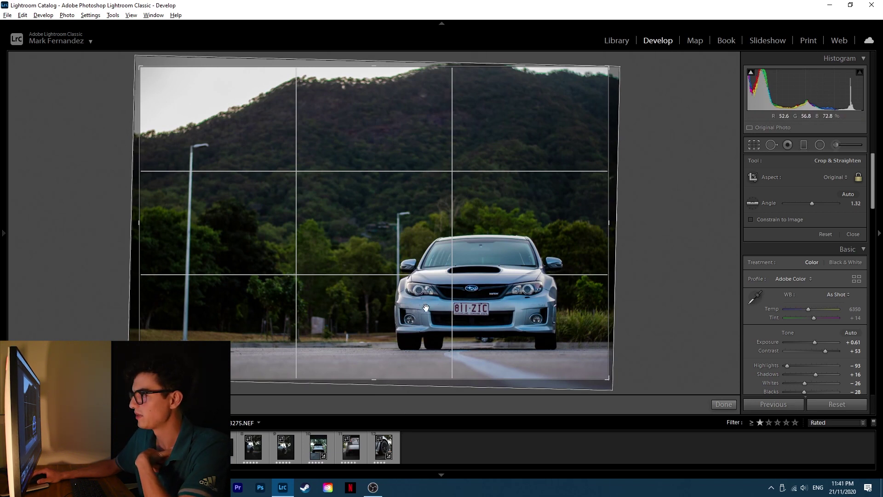
left_click(724, 405)
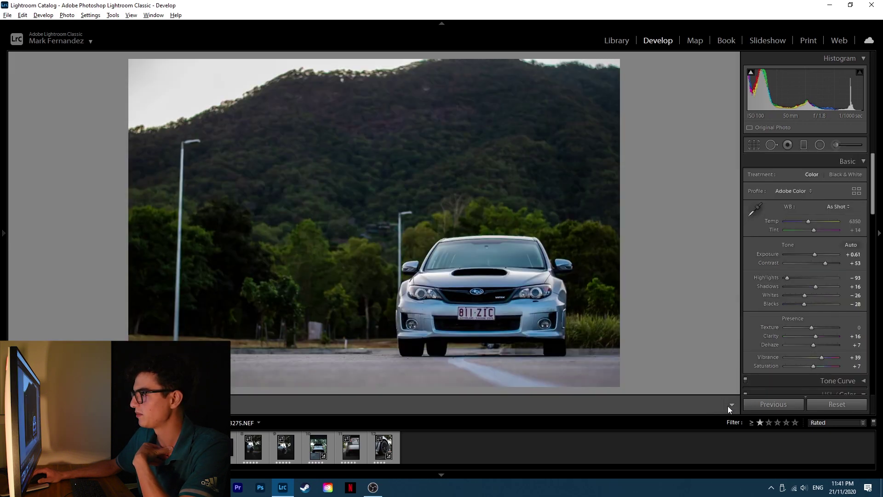
left_click(754, 145)
left_click_drag(387, 392, 388, 392)
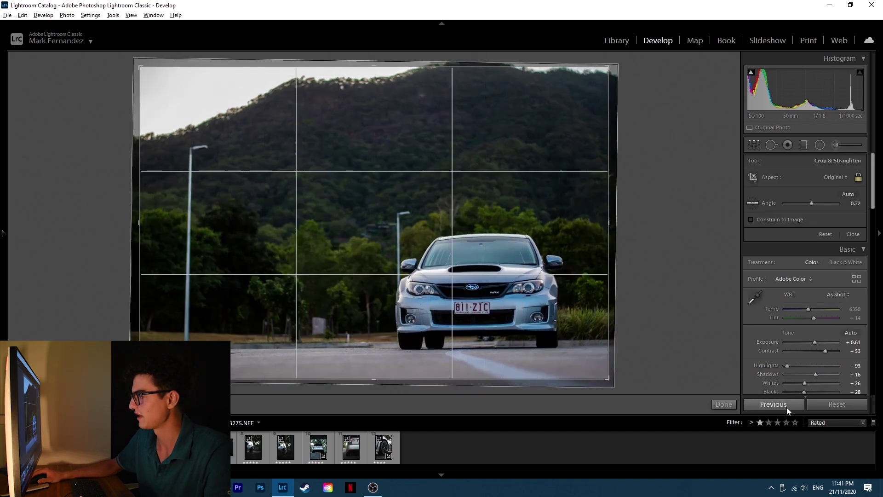
left_click(723, 404)
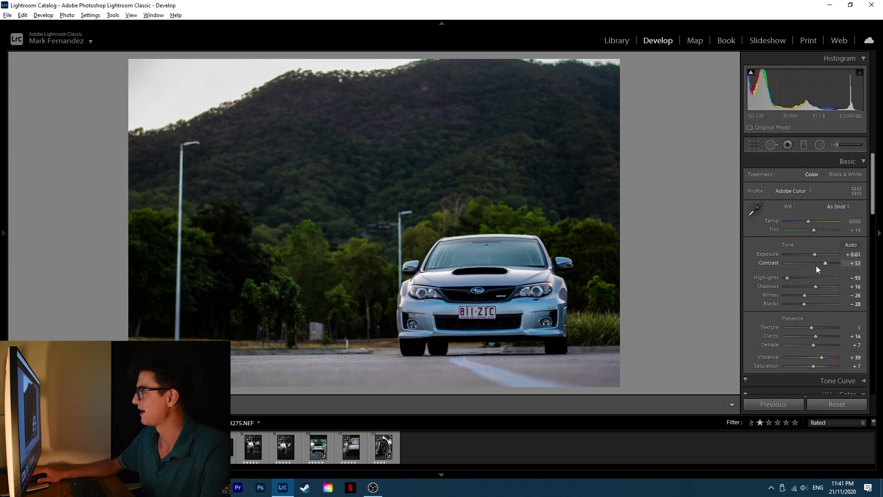
Step: Set the landscape photo's Exposure to +1.14 and warm its white balance to a Temp of 7088
left_click_drag(815, 255, 818, 255)
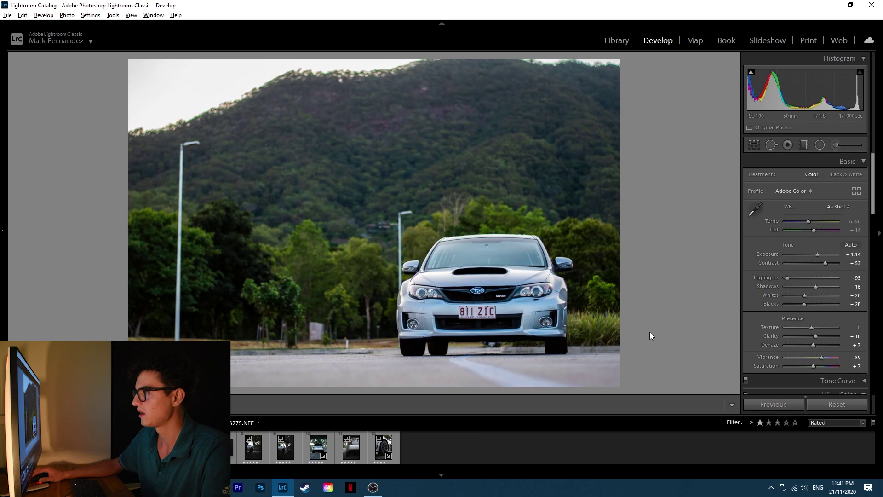
left_click(807, 219)
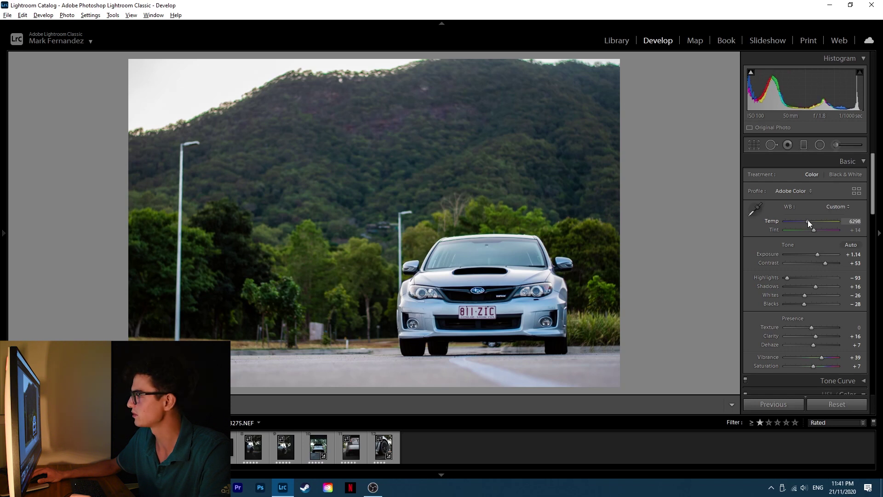
left_click_drag(808, 219, 802, 222)
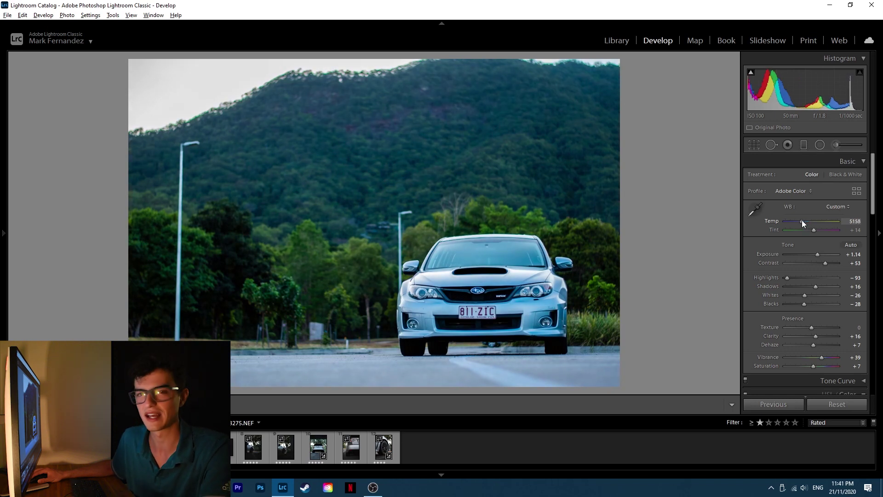
left_click_drag(801, 220, 804, 222)
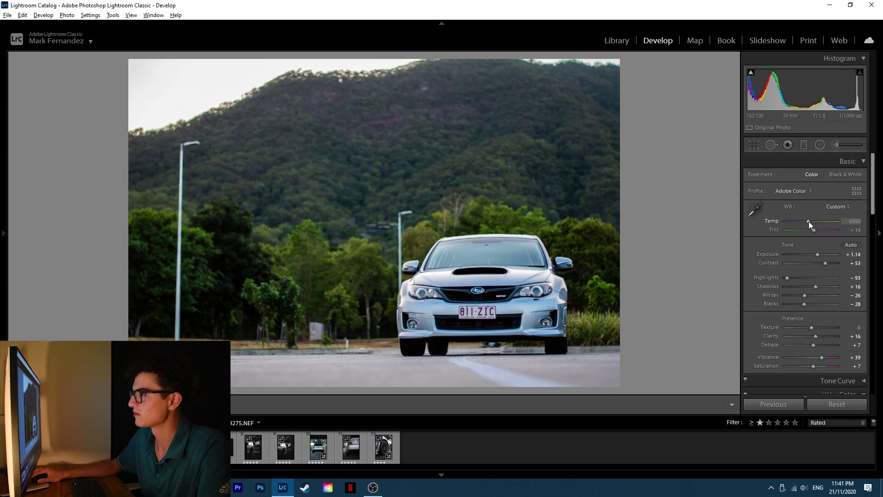
left_click_drag(808, 222, 812, 221)
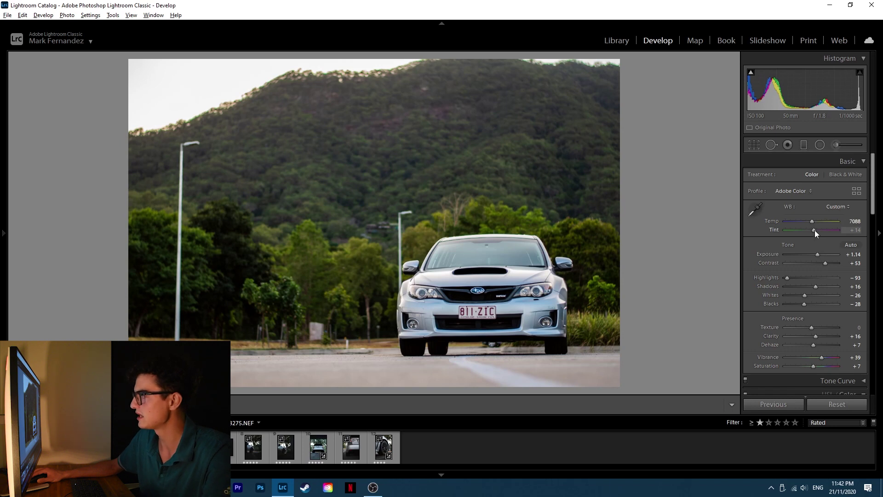
Step: Set the landscape photo's Tint to +16
left_click(815, 230)
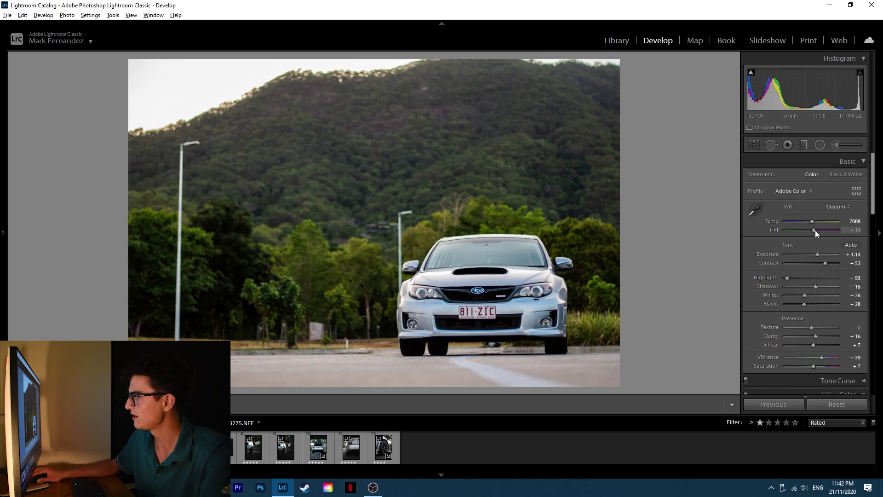
left_click_drag(815, 229, 817, 230)
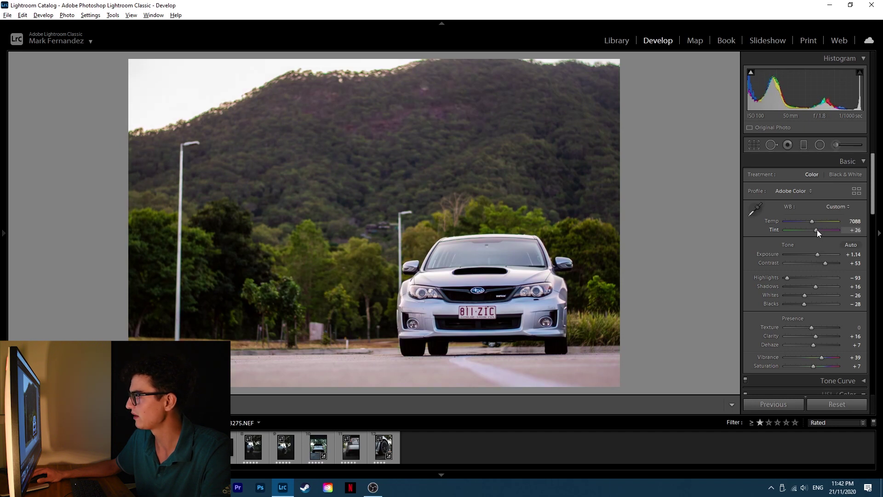
left_click_drag(817, 230, 815, 230)
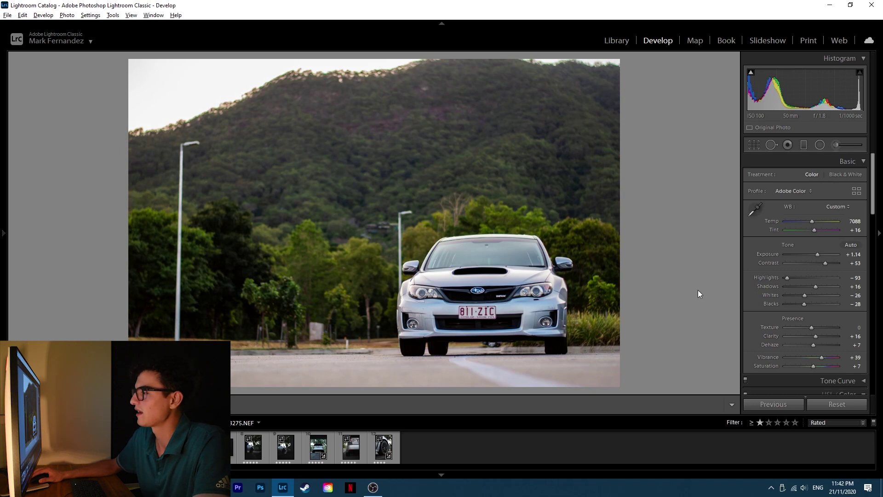
Step: Add a graduated filter over the road in the landscape photo with Exposure 0.00, Blacks 1 and Clarity 62
left_click(802, 145)
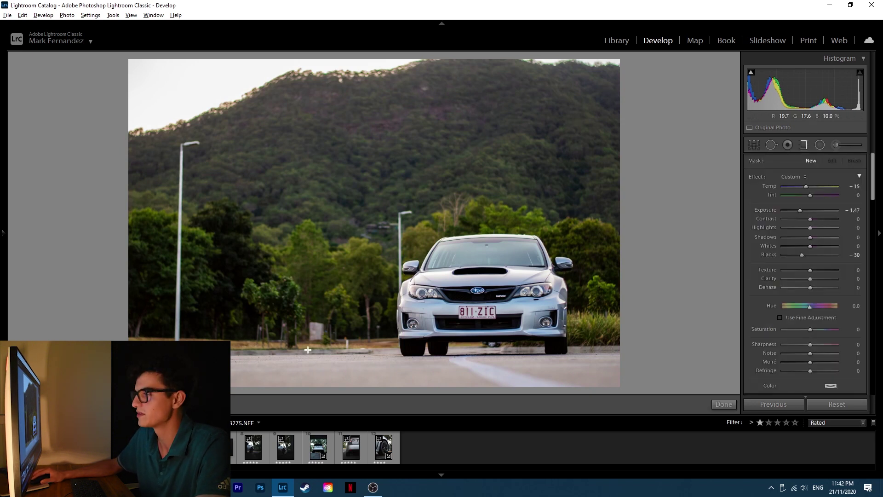
left_click_drag(358, 382, 357, 348)
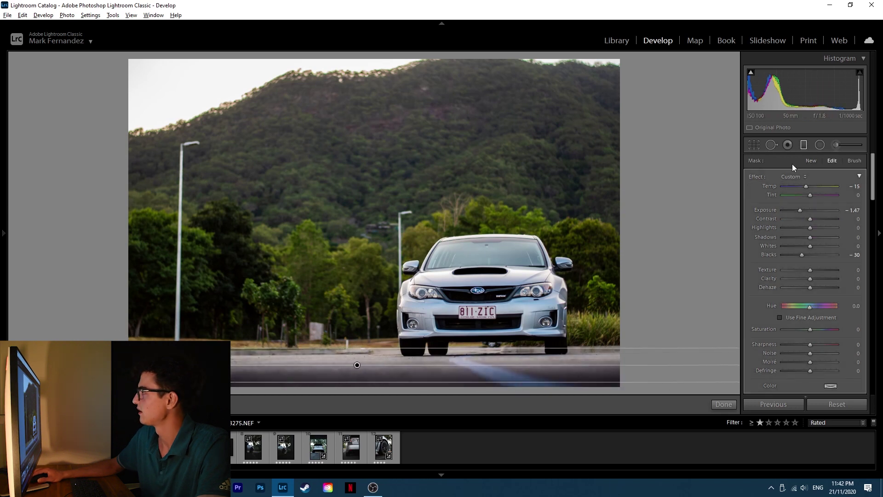
left_click_drag(799, 210, 811, 210)
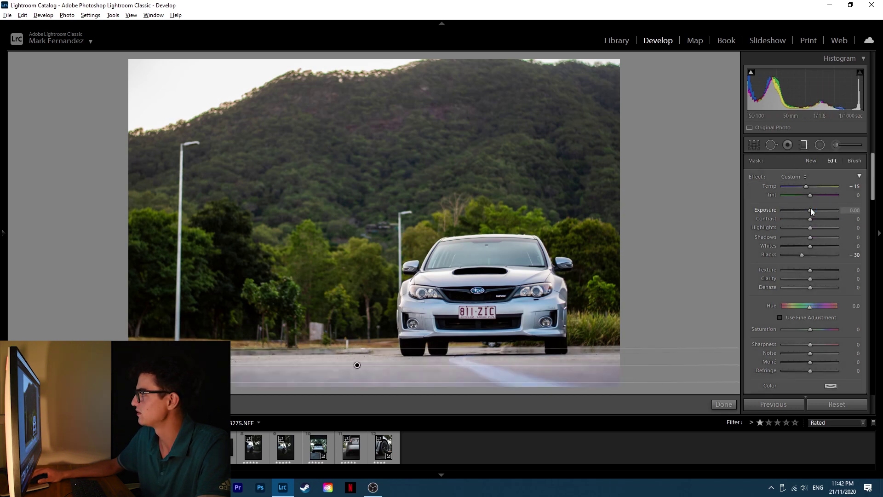
left_click_drag(801, 254, 827, 274)
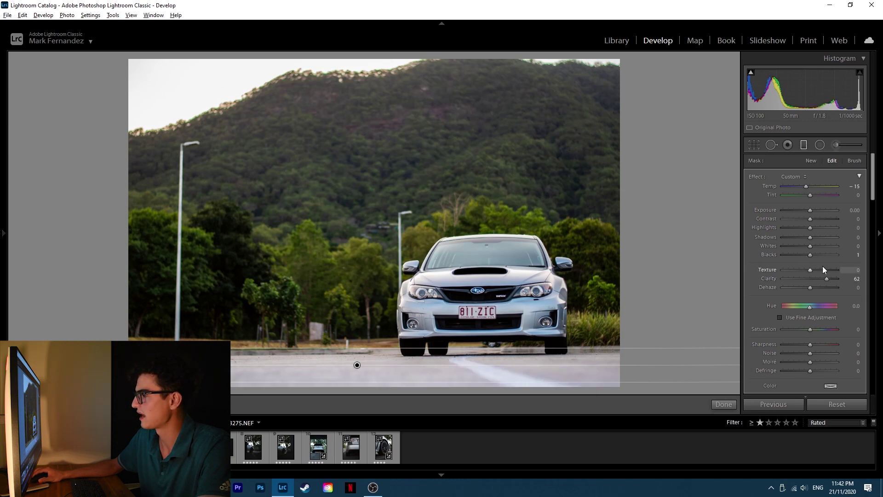
Step: Shift the road filter slightly upward, set its Dehaze to 35 and Exposure to −0.31, and compare the photo with its unedited version
left_click_drag(359, 366, 360, 357)
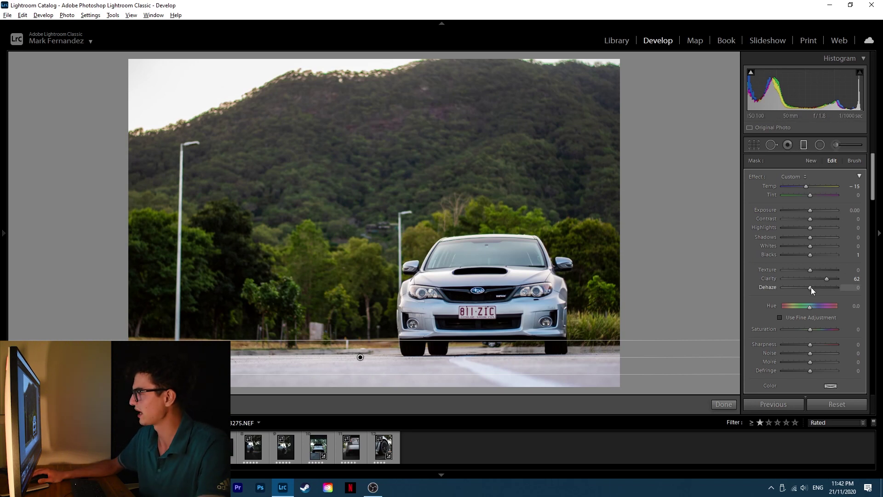
left_click_drag(810, 287, 822, 286)
left_click_drag(362, 357, 360, 355)
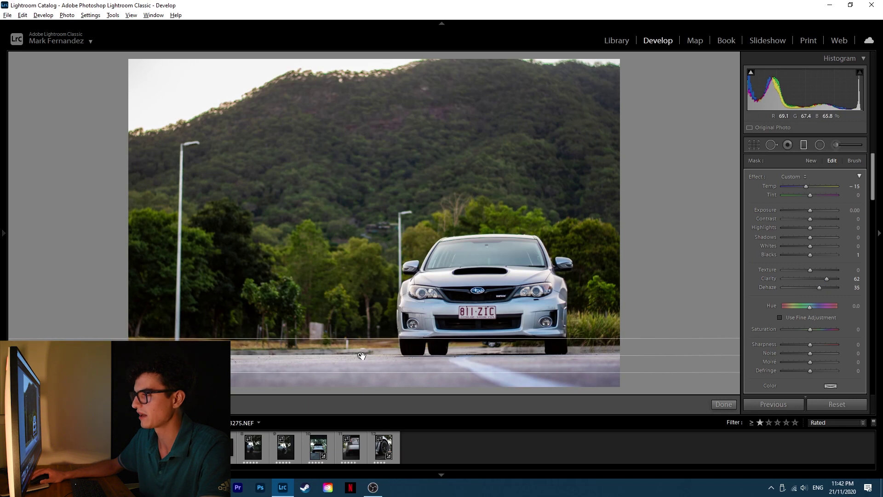
left_click_drag(810, 210, 808, 211)
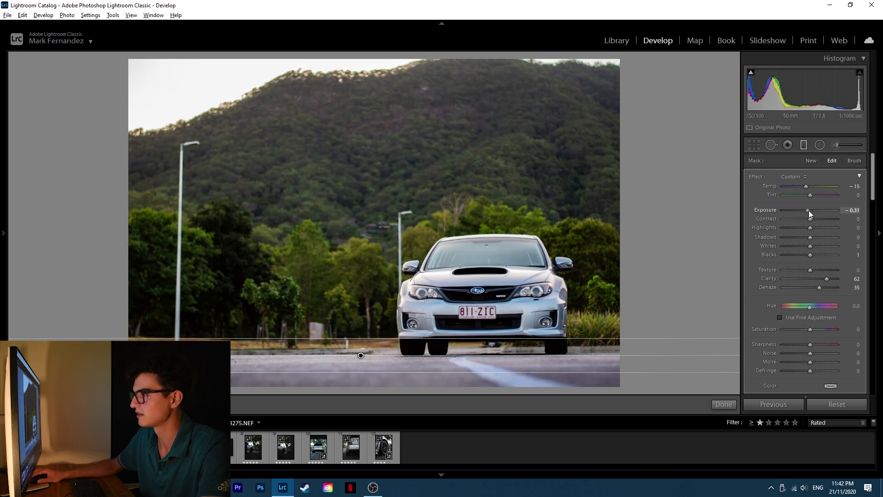
left_click(723, 404)
key("backslash")
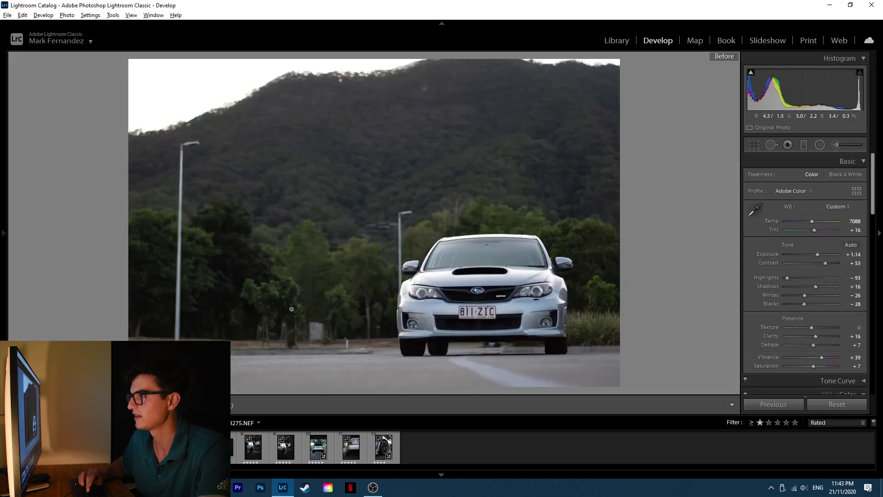
key("backslash")
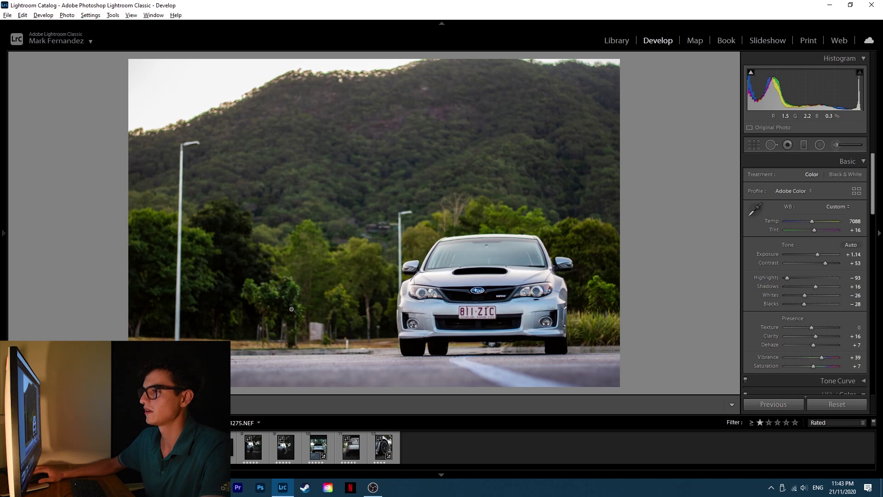
Step: Set the yellow Hue to −57 and the yellow Saturation to +63 in the landscape photo
left_click_drag(874, 208, 874, 252)
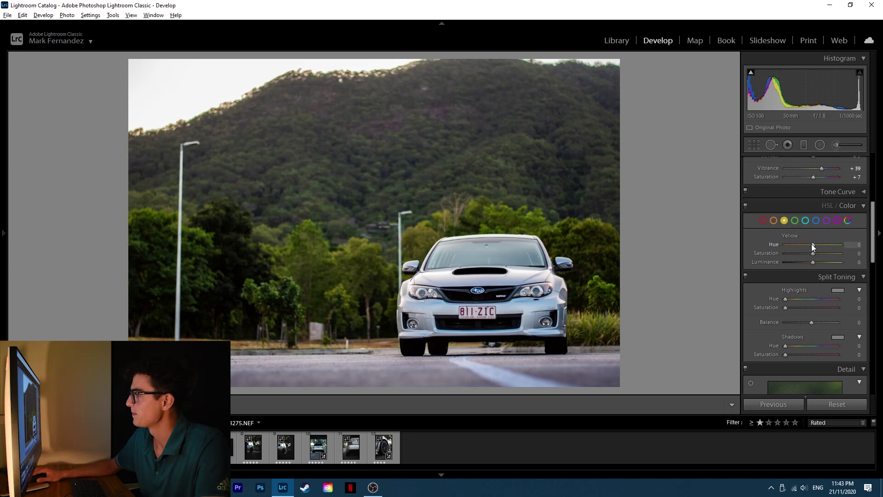
mouse_move(813, 244)
left_mouse_down()
mouse_move(758, 241)
mouse_move(816, 241)
left_mouse_up()
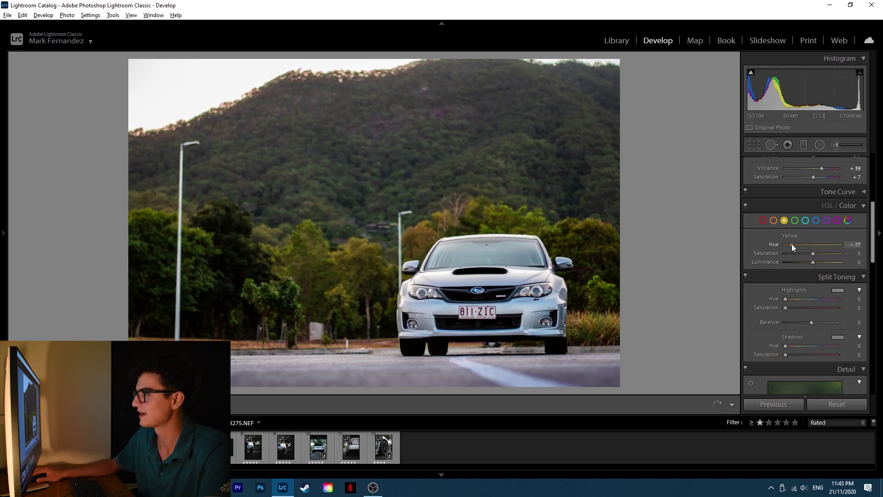
left_click_drag(793, 243, 832, 252)
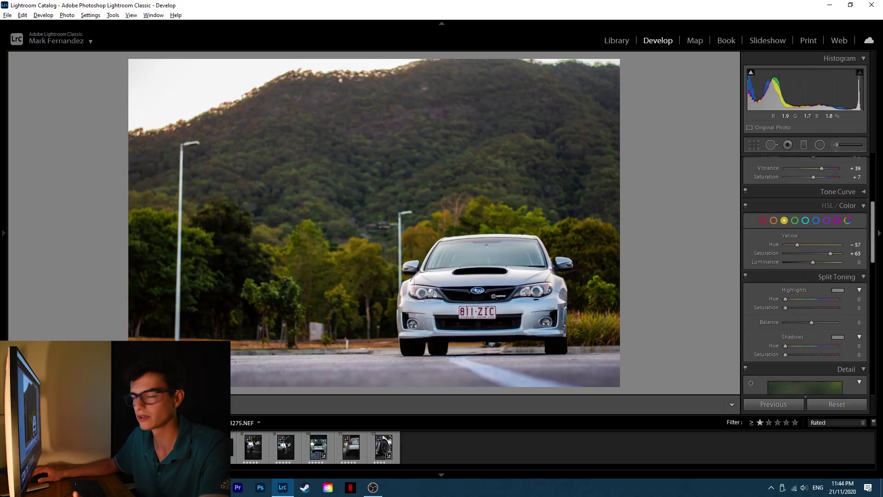
Step: Set the green Hue to −57, Saturation to +50 and Luminance to +37, and compare the result with the unedited photo
left_click(795, 221)
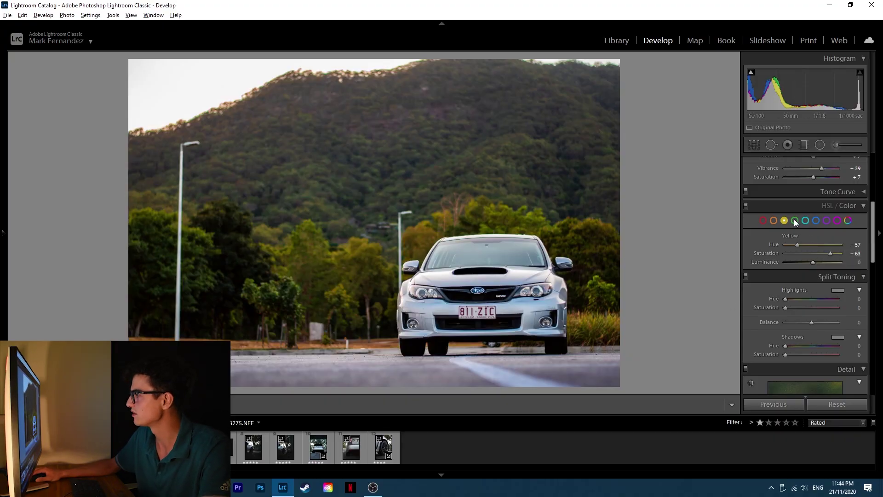
left_click_drag(813, 244, 774, 245)
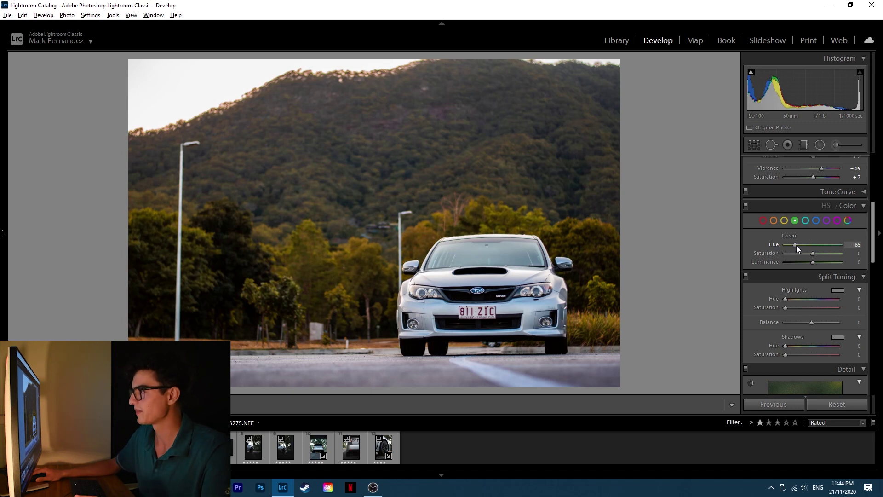
left_click_drag(812, 245, 803, 247)
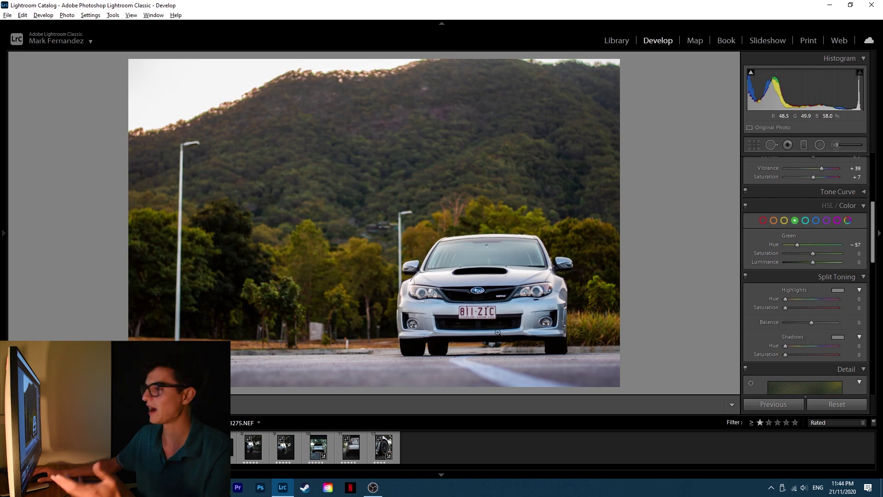
mouse_move(812, 253)
left_mouse_down()
mouse_move(793, 253)
mouse_move(825, 253)
left_mouse_up()
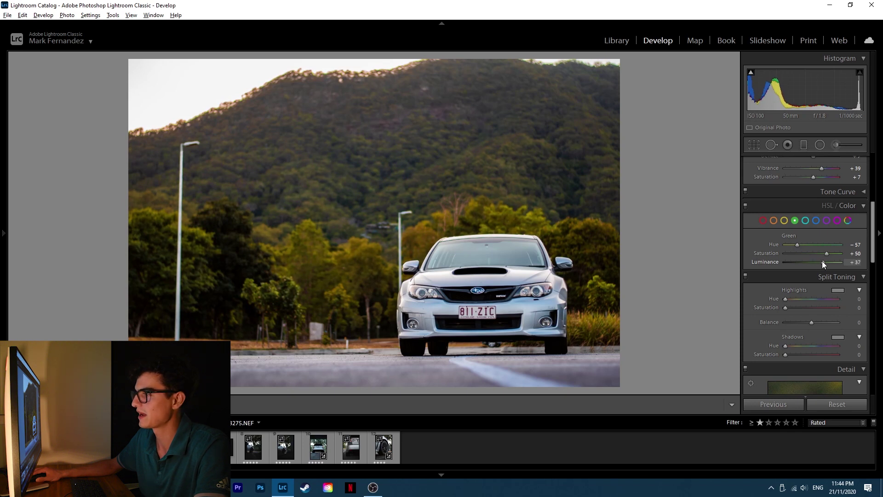
left_click_drag(873, 224, 876, 205)
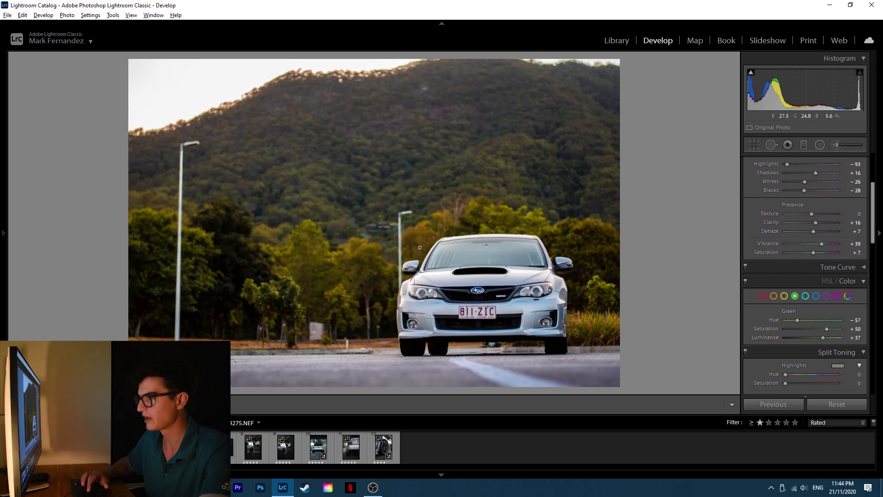
key("backslash")
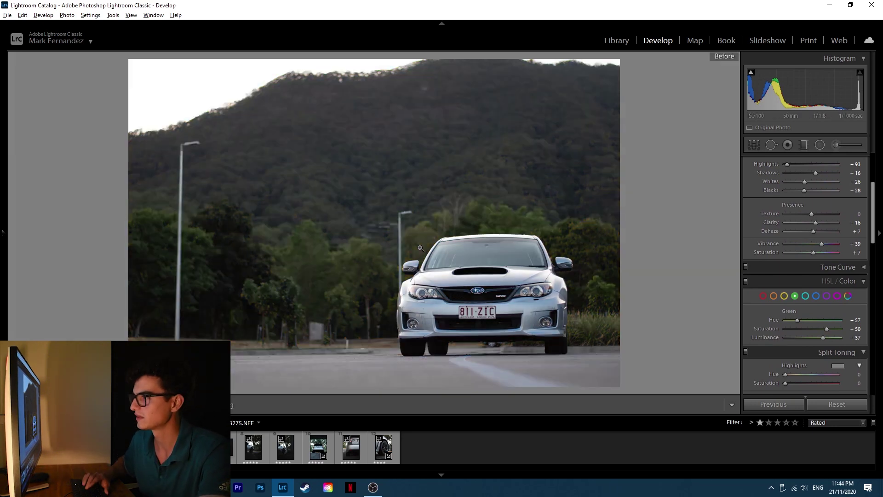
key("backslash")
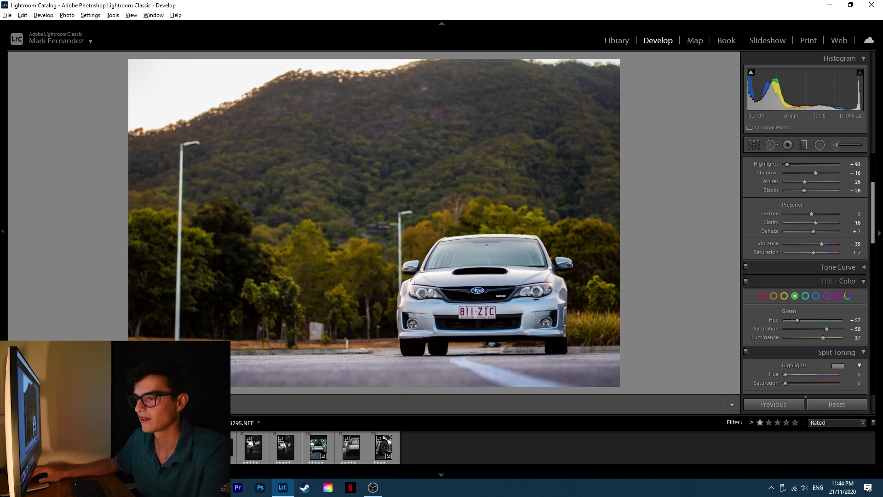
Step: On the wheel close-up photo, set Exposure to −1.05, Contrast to +60, Highlights to −63, Shadows to −49 and Whites to −26
key("Right")
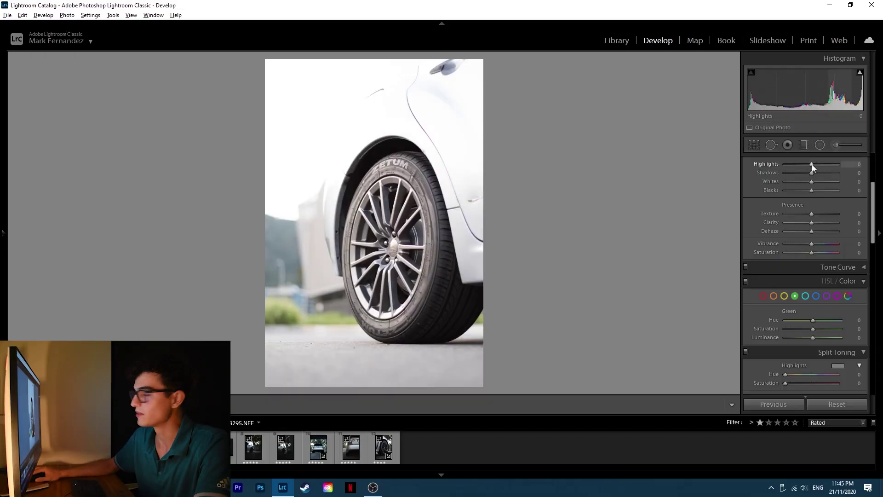
scroll(806, 182, "up", 3)
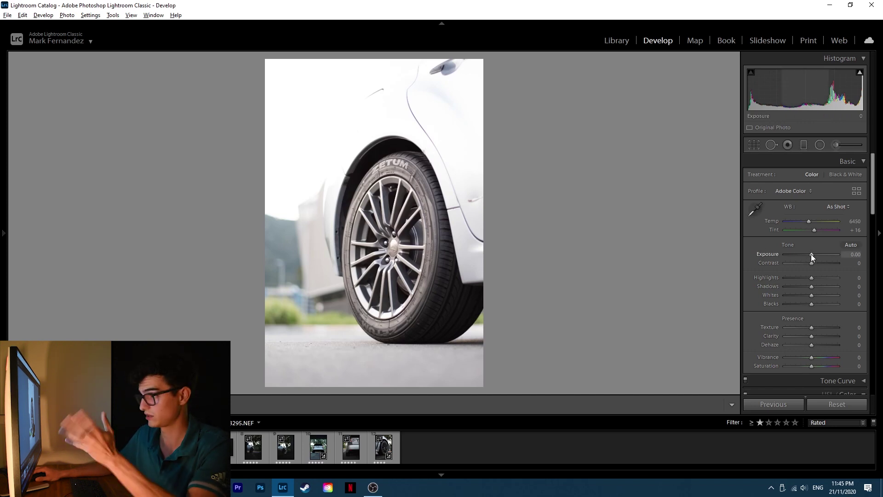
left_click_drag(810, 253, 804, 255)
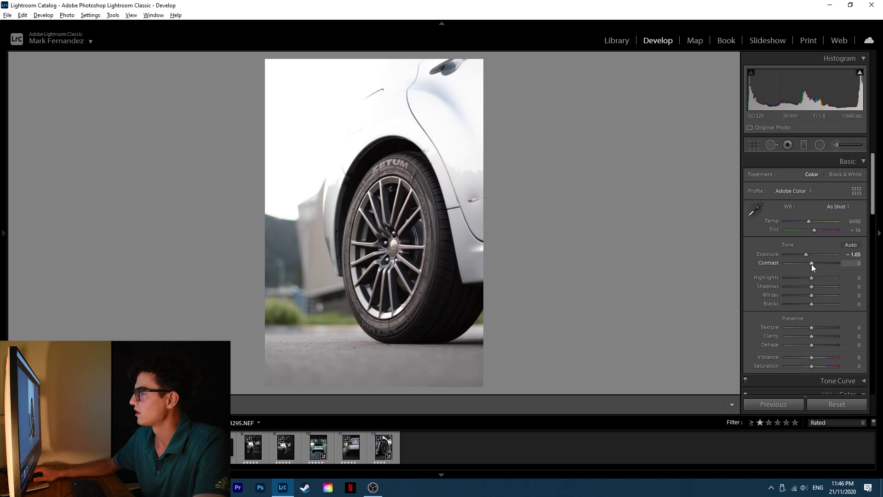
left_click_drag(820, 263, 826, 263)
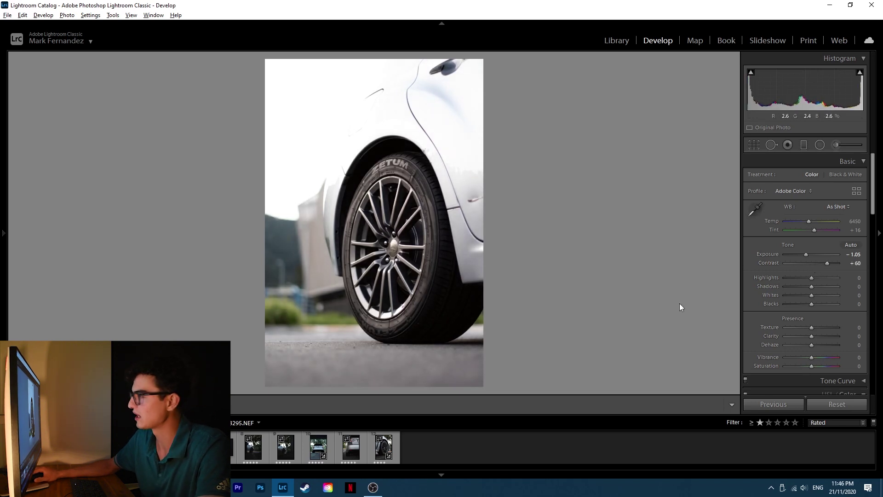
left_click_drag(809, 278, 795, 278)
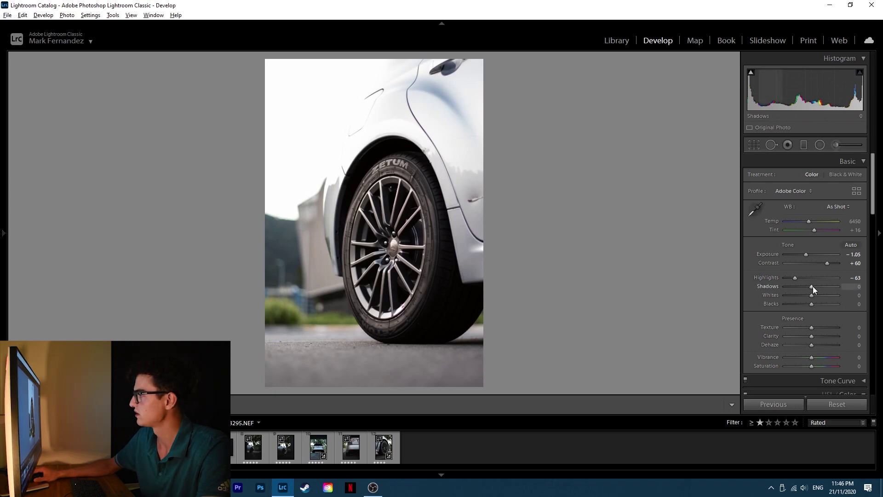
mouse_move(810, 286)
left_mouse_down()
mouse_move(832, 285)
mouse_move(799, 287)
mouse_move(802, 296)
mouse_move(821, 292)
mouse_move(803, 293)
left_mouse_up()
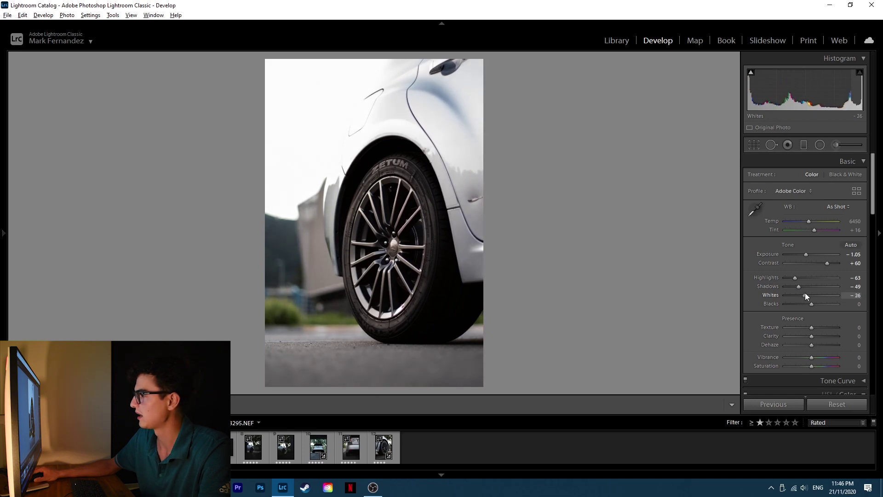
Step: Crop the wheel photo to the 4 x 5 / 8 x 10 aspect ratio, keeping the whole wheel in frame
left_click(753, 145)
left_click(843, 178)
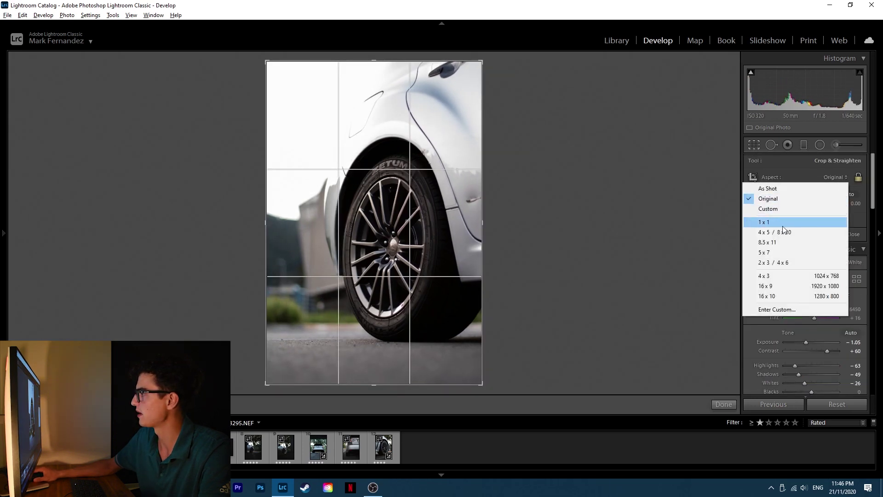
left_click(773, 233)
mouse_move(429, 234)
left_mouse_down()
mouse_move(438, 229)
mouse_move(437, 236)
left_mouse_up()
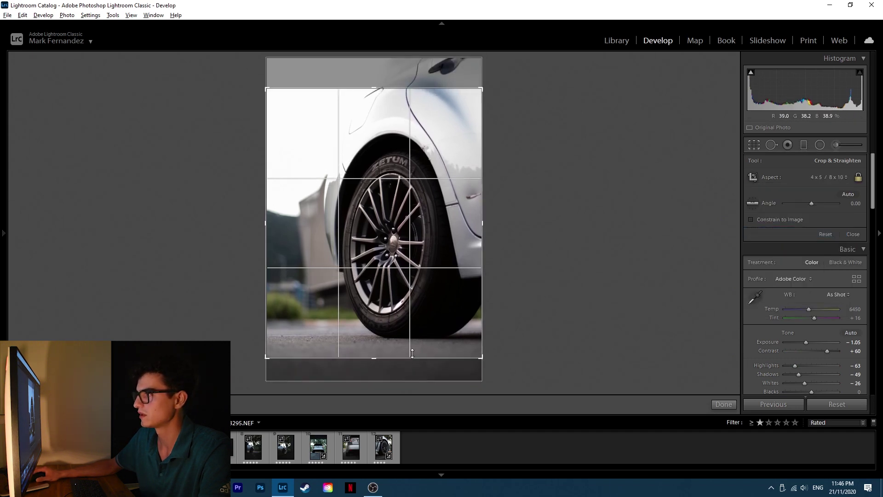
left_click(724, 404)
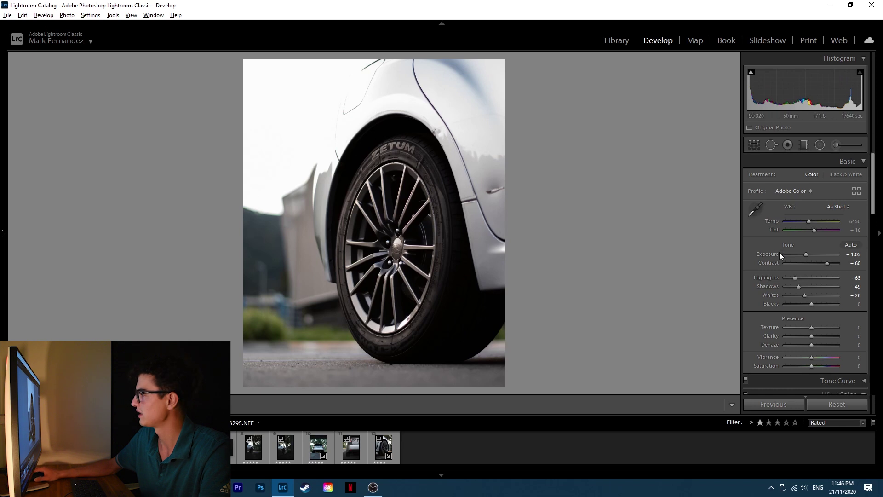
Step: Add a slightly tilted graduated filter over the road below the wheel with Exposure 0.24, Contrast 23 and Highlights −28
left_click(803, 145)
left_click_drag(358, 386, 358, 355)
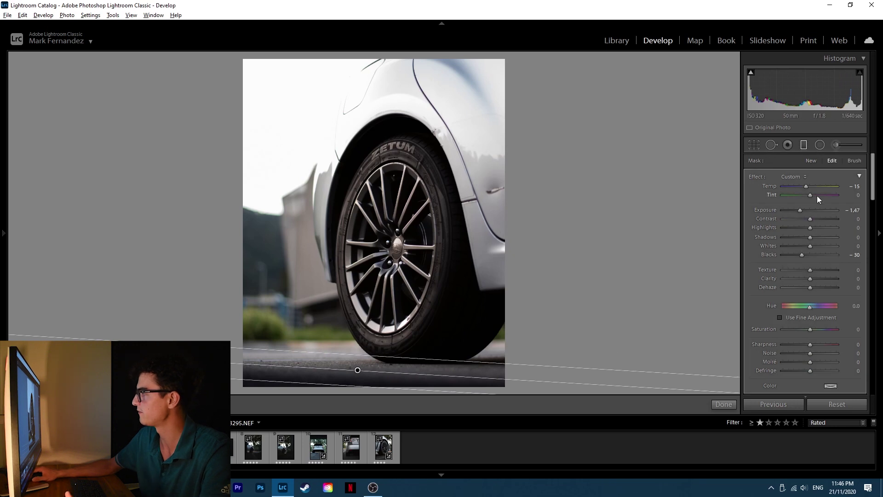
mouse_move(801, 209)
left_mouse_down()
mouse_move(817, 219)
mouse_move(802, 227)
left_mouse_up()
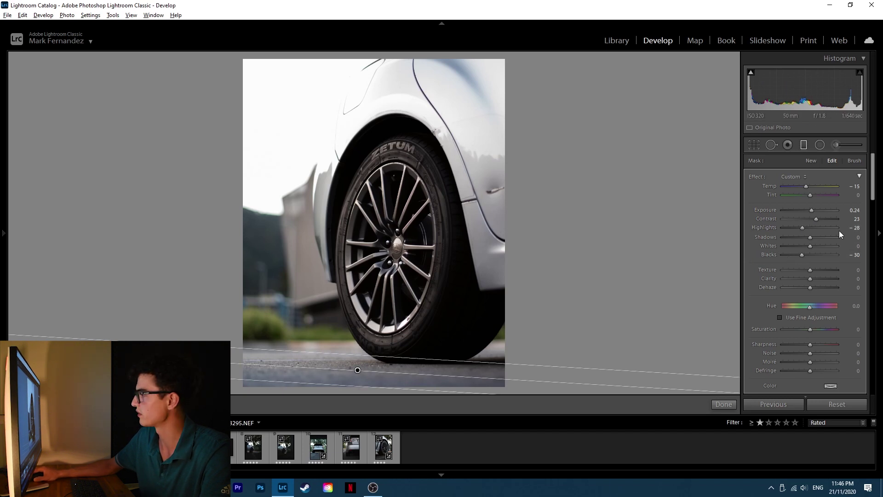
Step: Move the wheel photo's road filter slightly up, set Clarity 73, Dehaze 13 and Texture 8, and inspect the road texture up close
left_click_drag(827, 278, 830, 278)
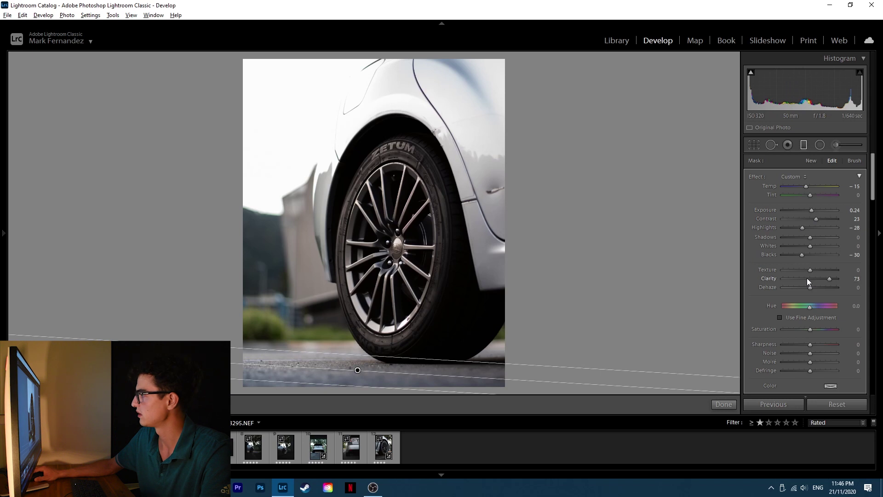
left_click_drag(357, 370, 358, 365)
left_click_drag(809, 286, 812, 269)
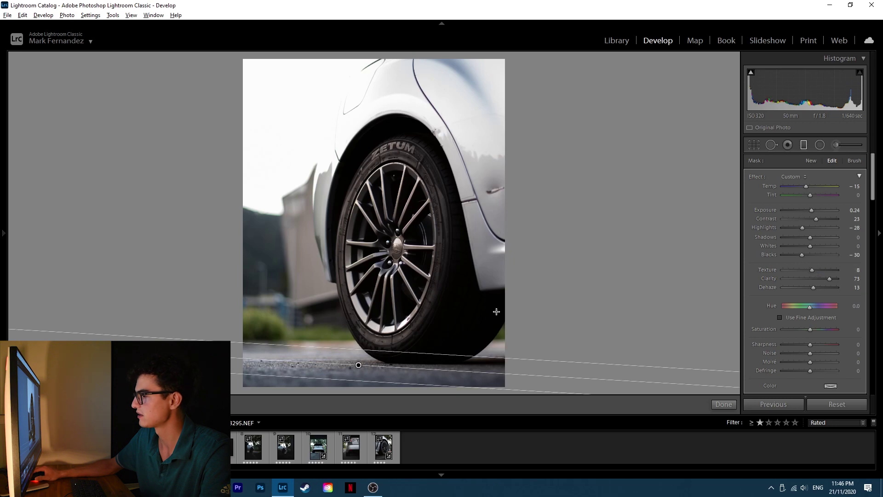
left_click(716, 405)
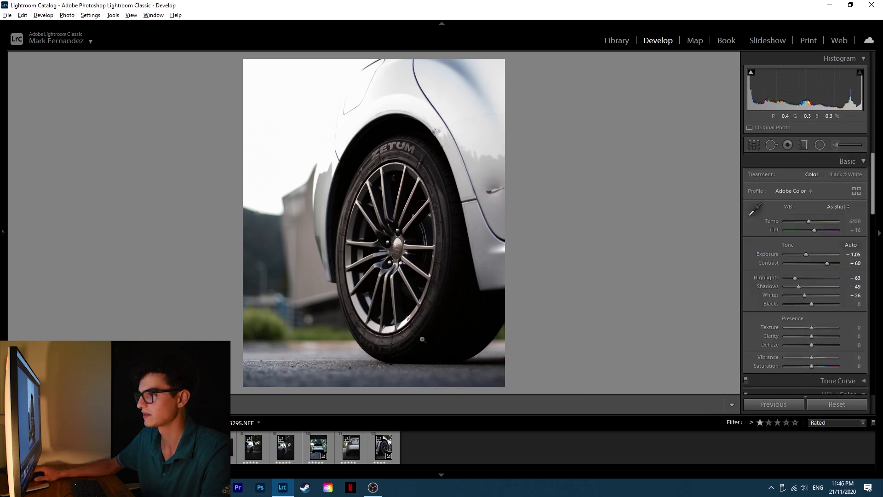
left_click(271, 364)
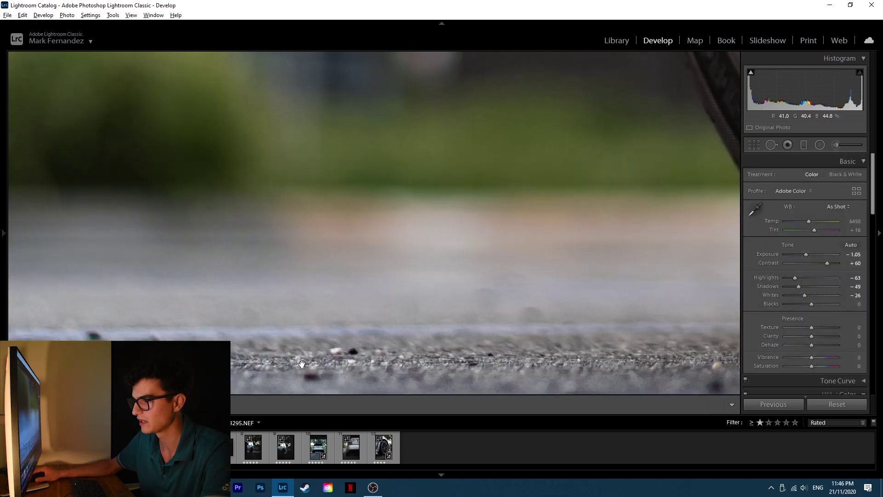
left_click_drag(377, 363, 198, 320)
left_click(438, 321)
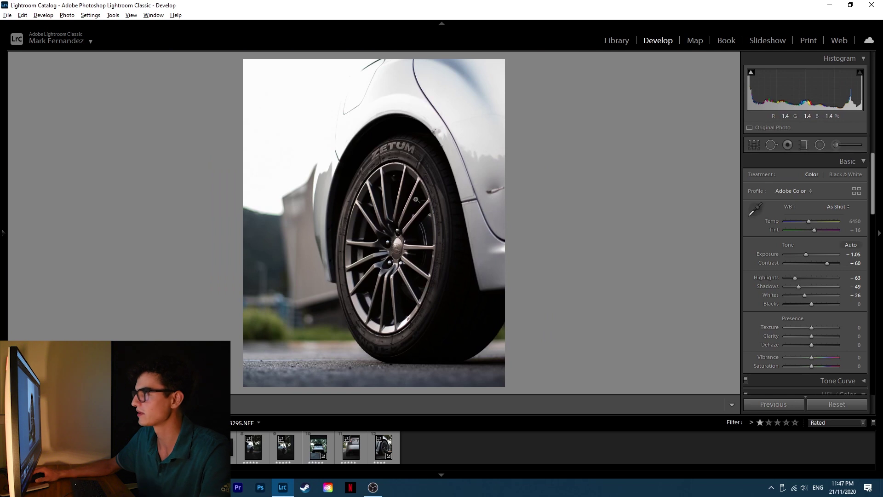
Step: Add a diagonal graduated filter over the sky behind the wheel photo's car, with Temp −15, Exposure −1.67 and Blacks −30
left_click(803, 144)
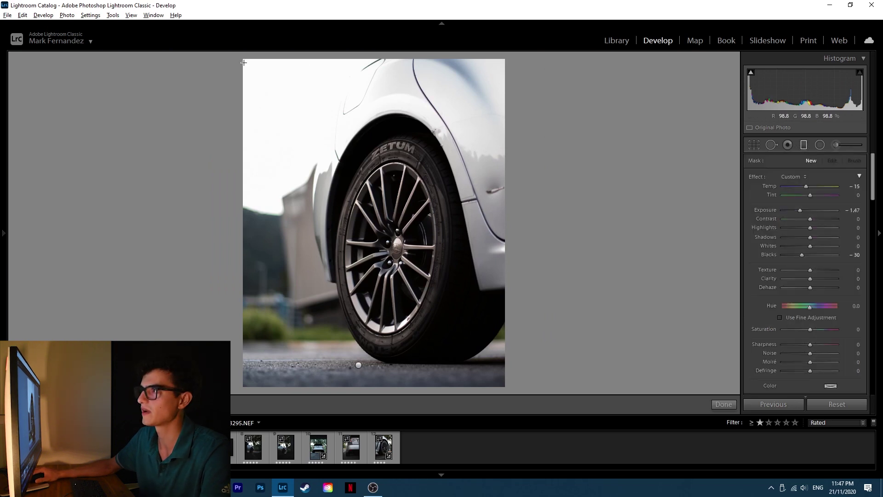
left_click_drag(241, 56, 324, 170)
left_click_drag(282, 112, 316, 132)
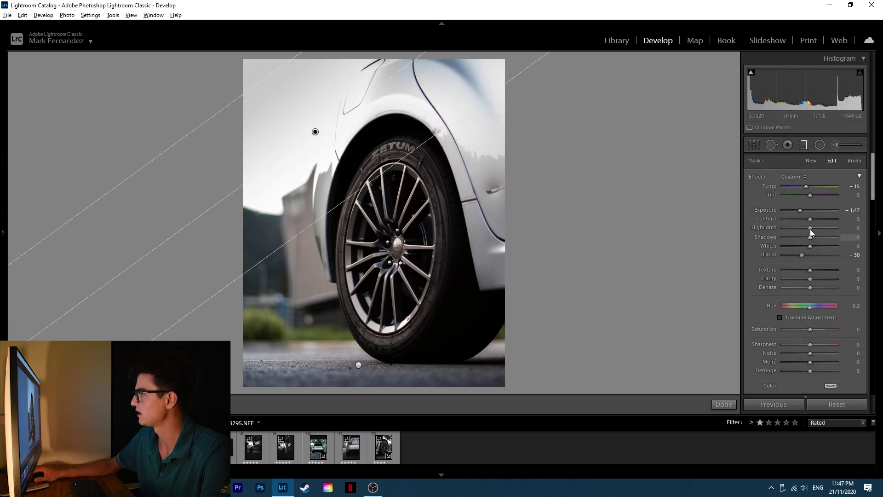
left_click_drag(800, 212, 799, 210)
left_click_drag(315, 131, 326, 145)
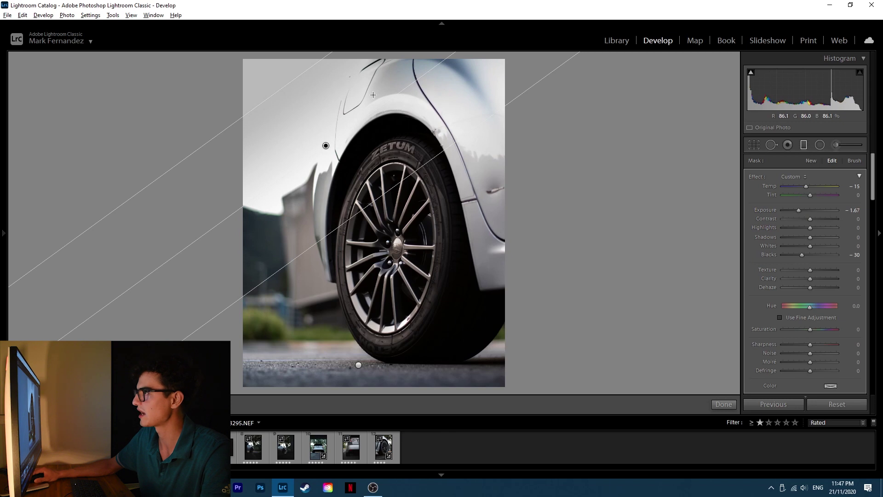
Step: Shift the sky filter slightly towards the wheel and set Temp 11, Exposure −1.20, Contrast 30, Highlights 6, Shadows 11 and Whites −26
left_click_drag(810, 219, 804, 245)
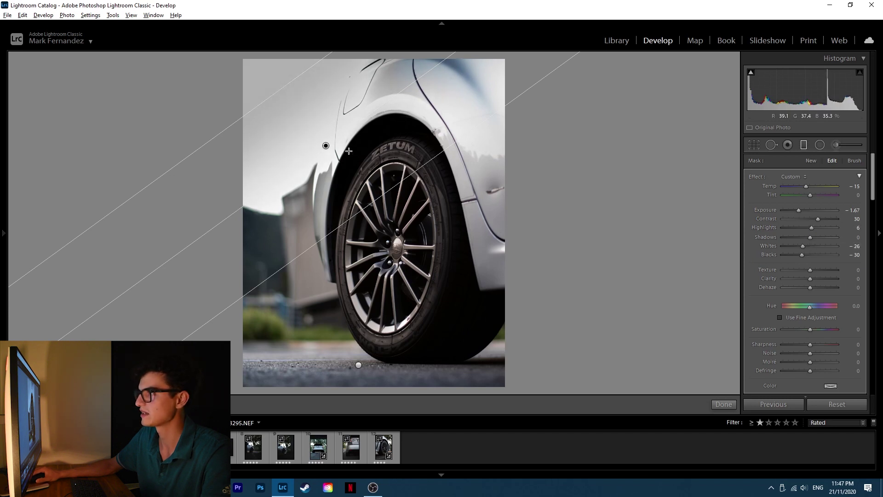
left_click_drag(326, 146, 328, 147)
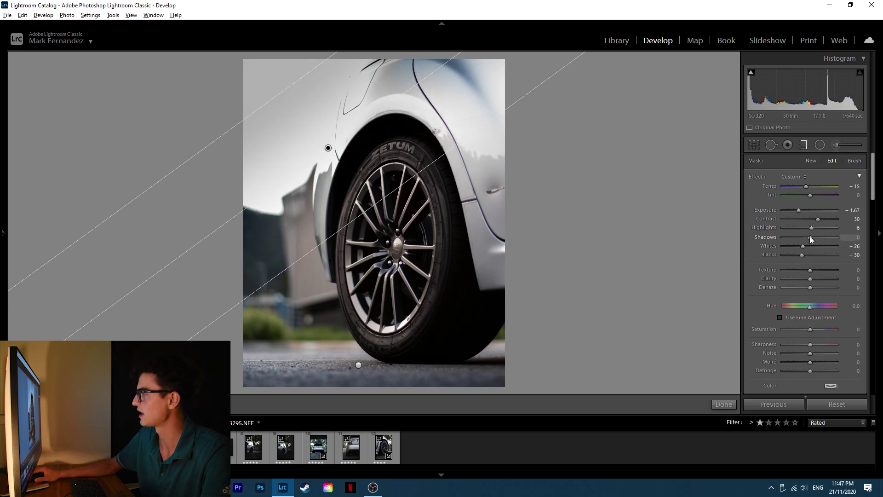
left_click_drag(810, 236, 812, 185)
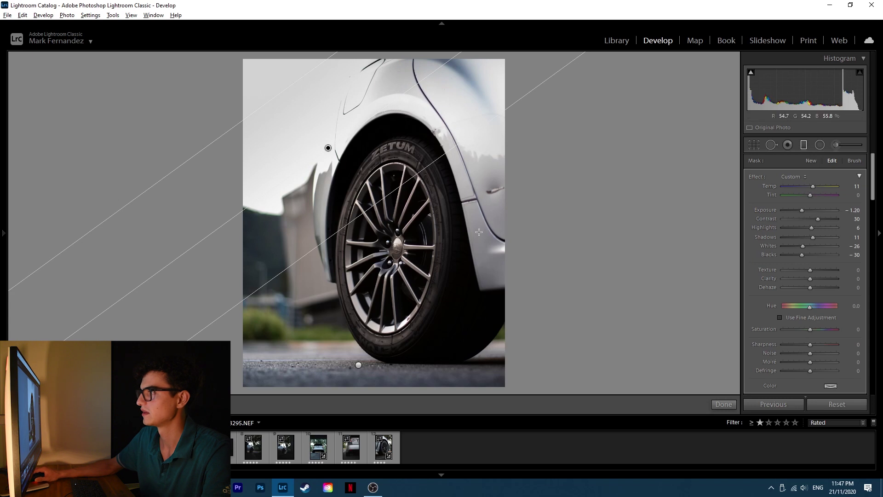
mouse_move(328, 148)
left_mouse_down()
mouse_move(341, 174)
mouse_move(332, 154)
left_mouse_up()
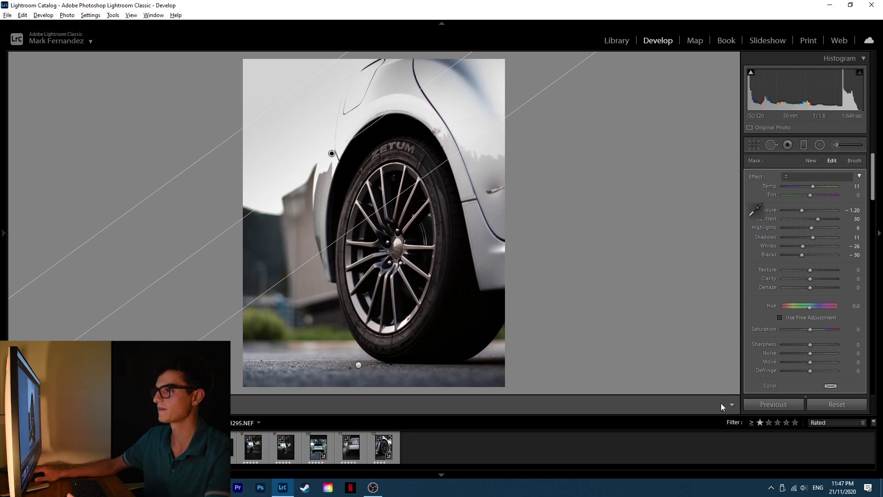
left_click(723, 404)
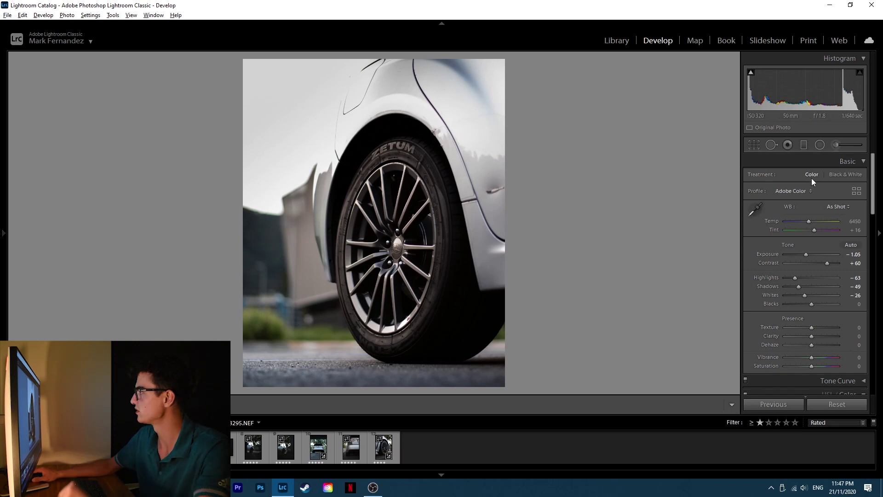
Step: Add a radial filter fitted and tilted to the wheel's rim, and invert it to affect the inside of the ellipse
left_click(819, 145)
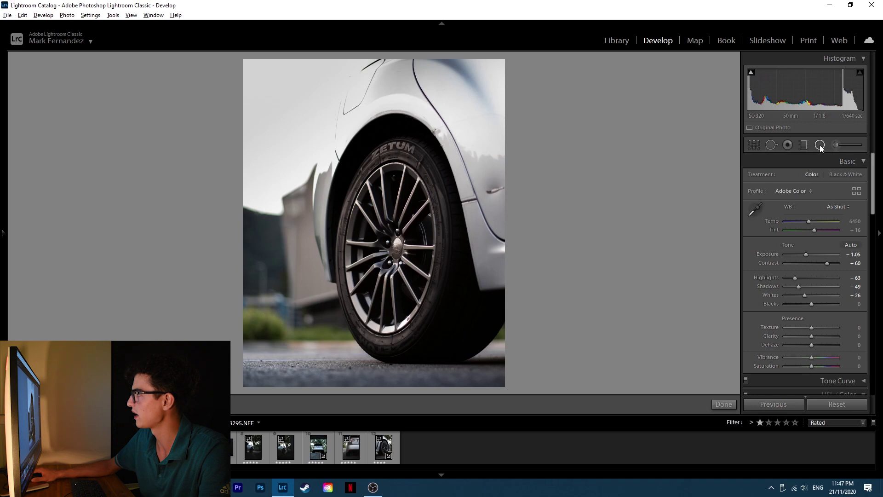
left_click_drag(367, 196, 417, 287)
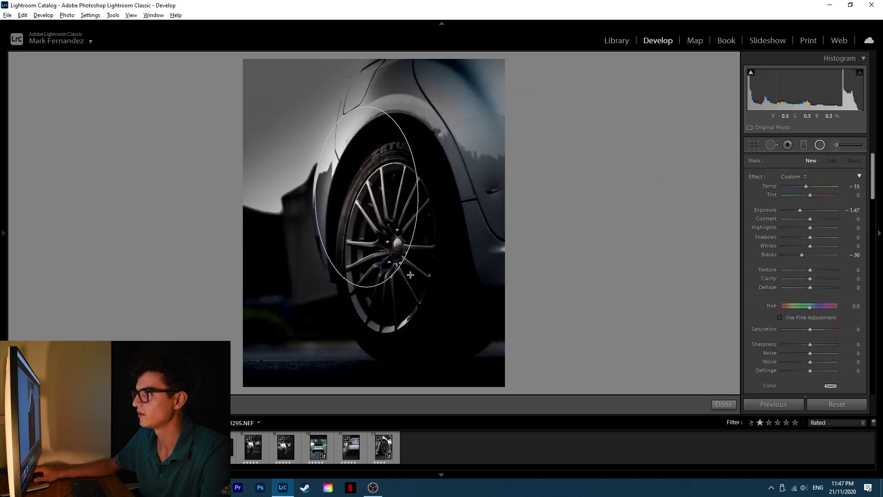
left_click_drag(368, 200, 391, 251)
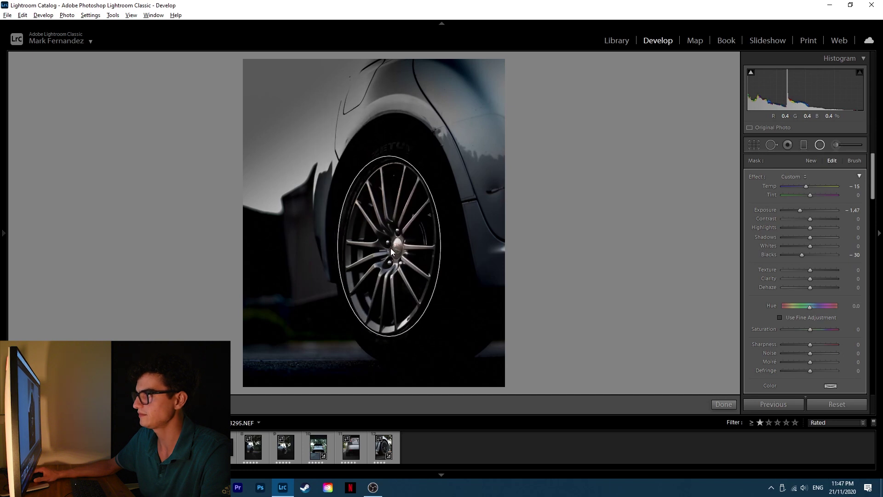
left_click_drag(340, 247, 347, 246)
left_click_drag(387, 158, 399, 170)
left_click_drag(391, 227, 389, 229)
left_click_drag(385, 156, 394, 160)
left_click_drag(387, 250, 389, 251)
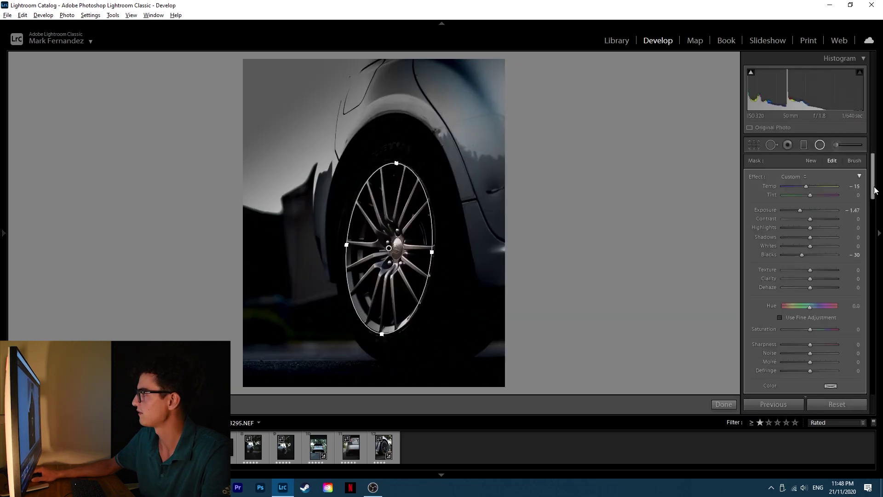
scroll(779, 278, "down", 5)
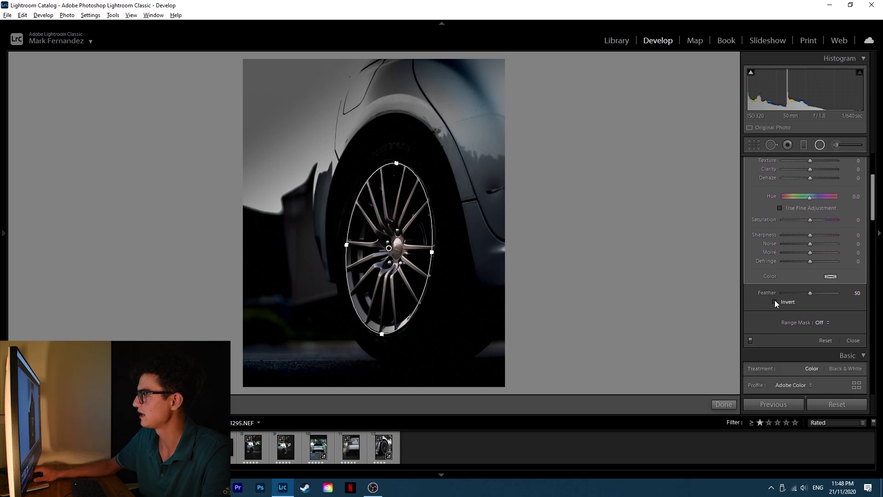
left_click(776, 302)
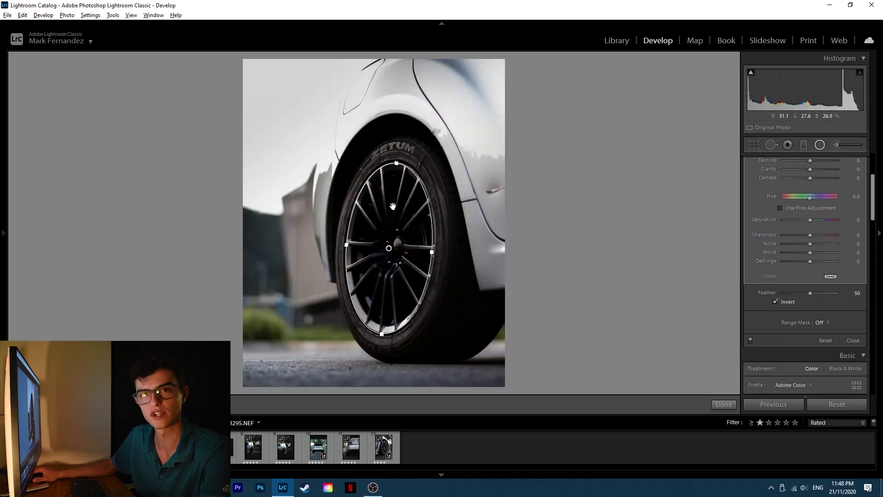
Step: Brighten the rim's radial filter with Exposure 0.72, Blacks 8 and Whites 30
left_click_drag(876, 208, 873, 186)
left_click_drag(800, 210, 810, 210)
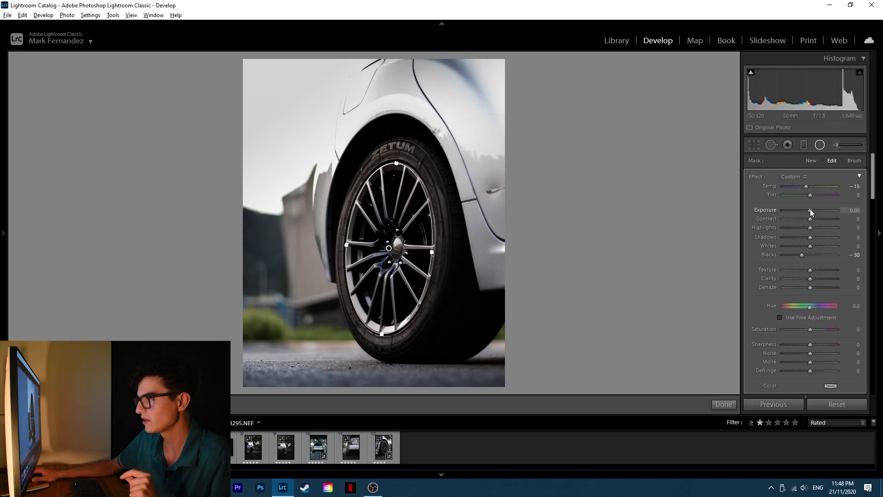
left_click_drag(809, 209, 814, 209)
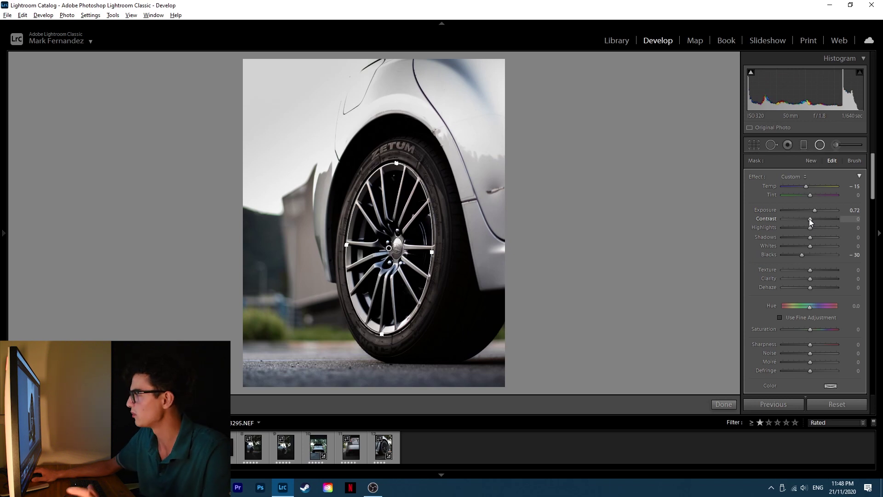
left_click_drag(801, 255, 813, 252)
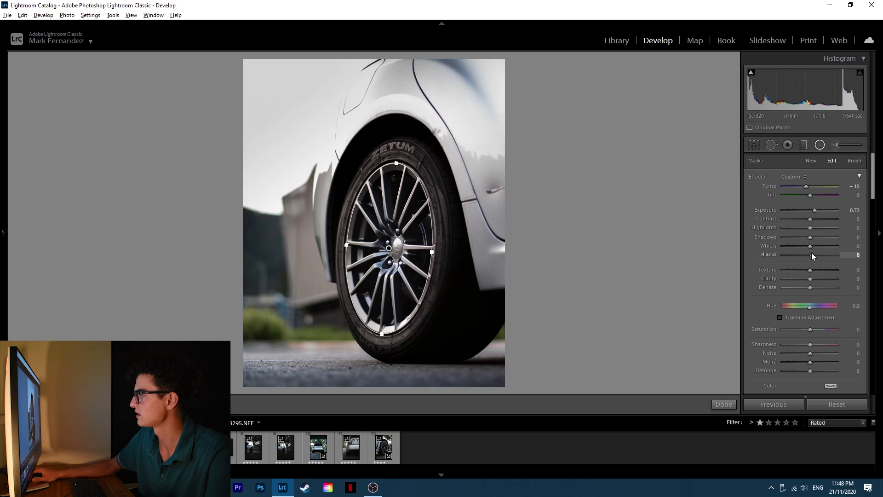
left_click_drag(804, 247, 819, 246)
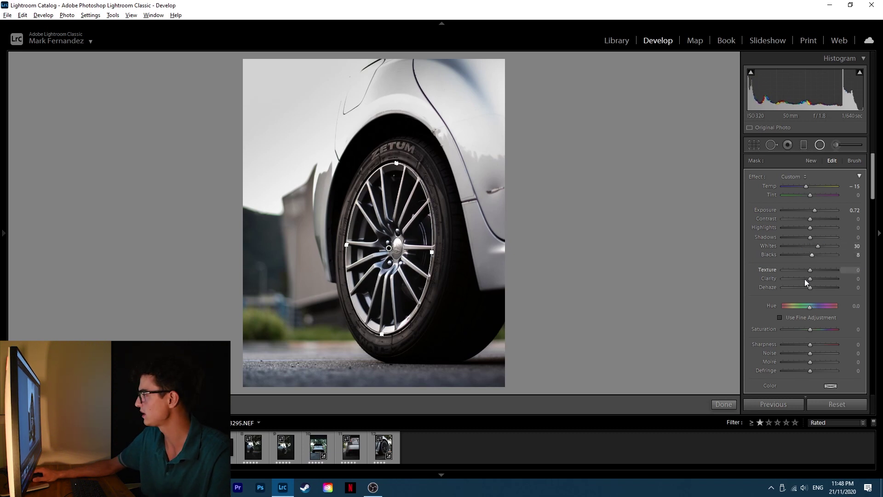
Step: Set the rim filter's Clarity to 15, Texture to 11 and Highlights to 100, and inspect the wheel hub up close
left_click_drag(811, 278, 820, 277)
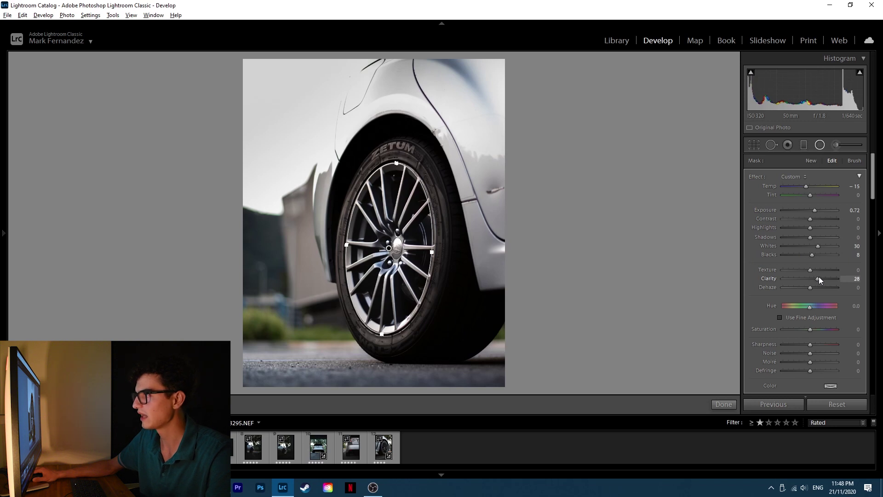
left_click_drag(810, 269, 812, 269)
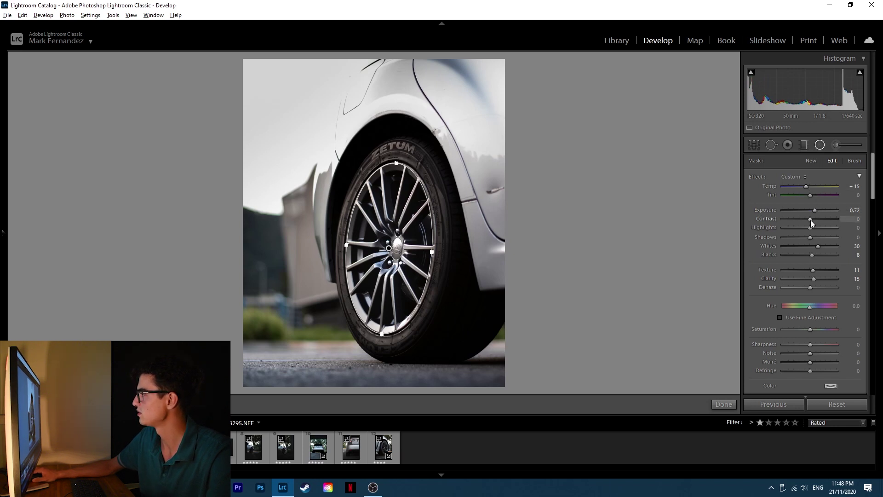
left_click_drag(810, 228, 845, 224)
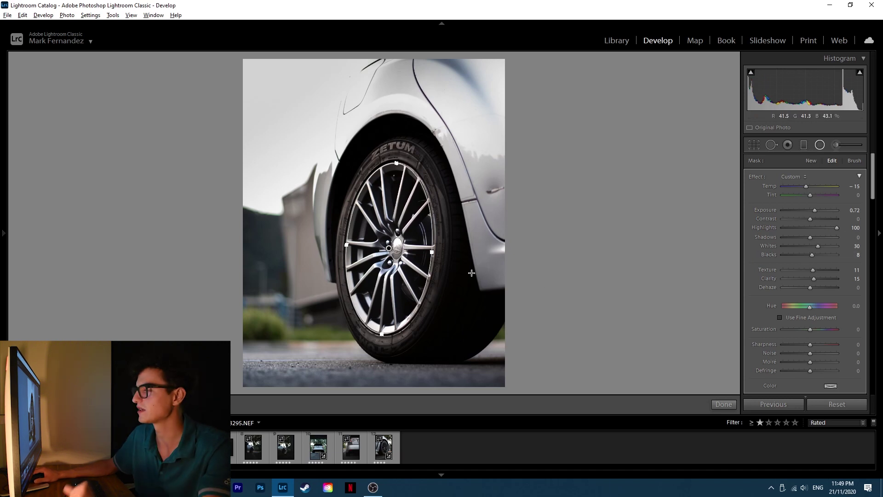
left_click(721, 403)
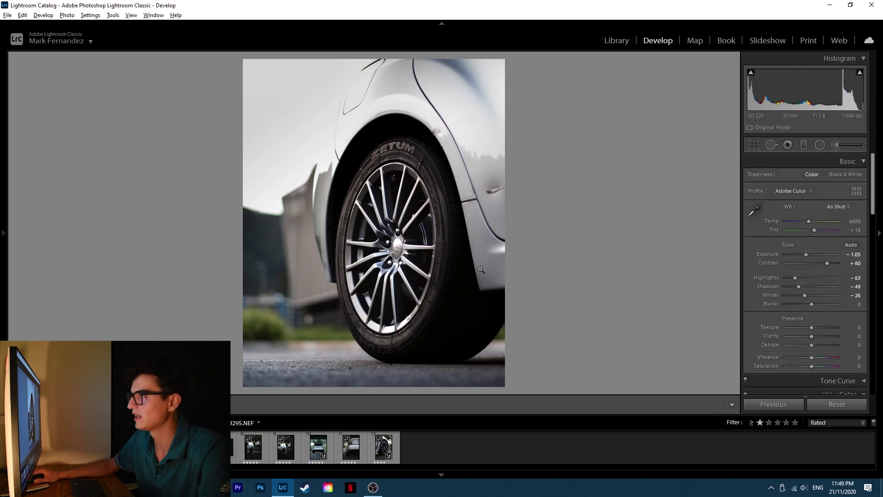
left_click(394, 253)
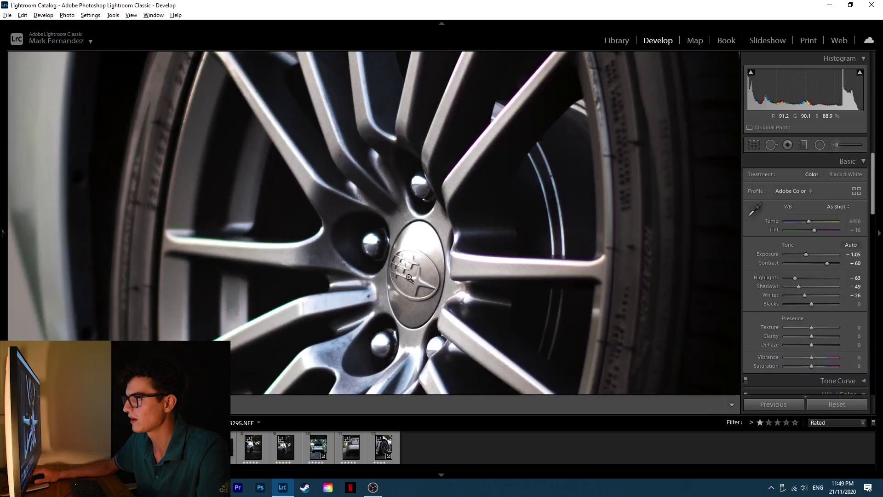
left_click(408, 275)
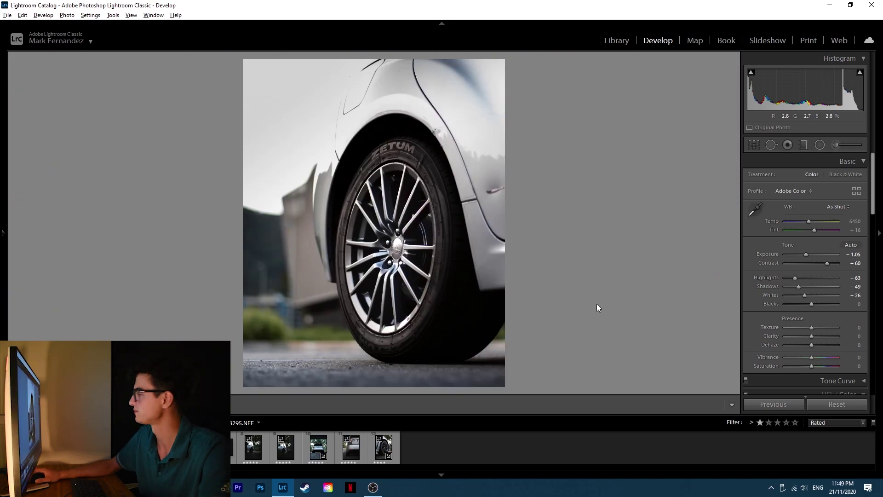
Step: Set the wheel photo's Vibrance to +19 and Saturation to +7, desaturate the greens, and set Aqua saturation to −100
left_click(813, 366)
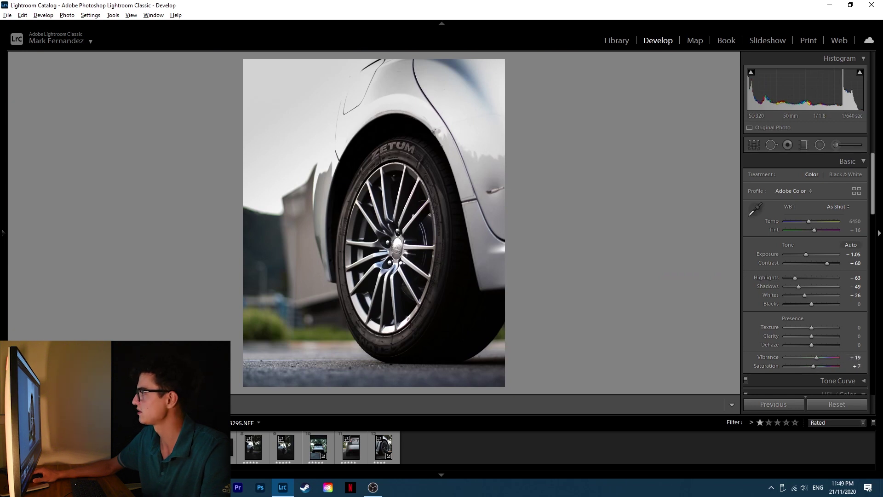
scroll(874, 202, "down", 2)
scroll(874, 203, "down", 5)
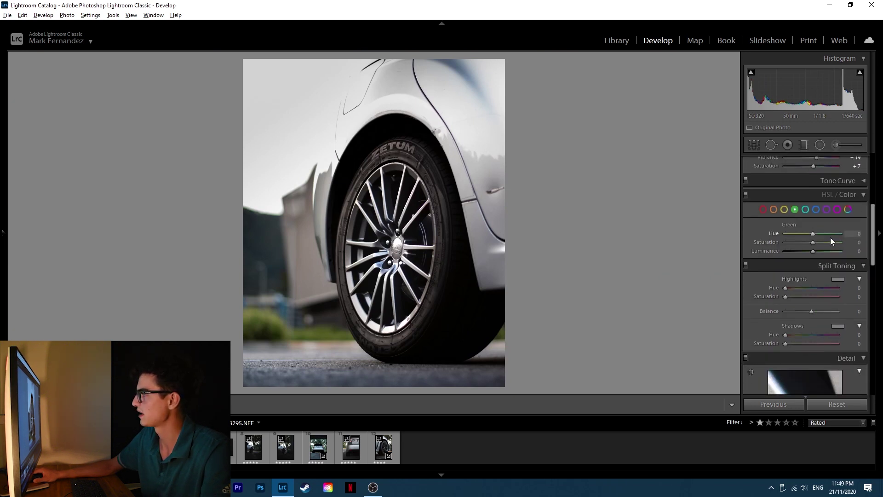
left_click_drag(812, 242, 735, 239)
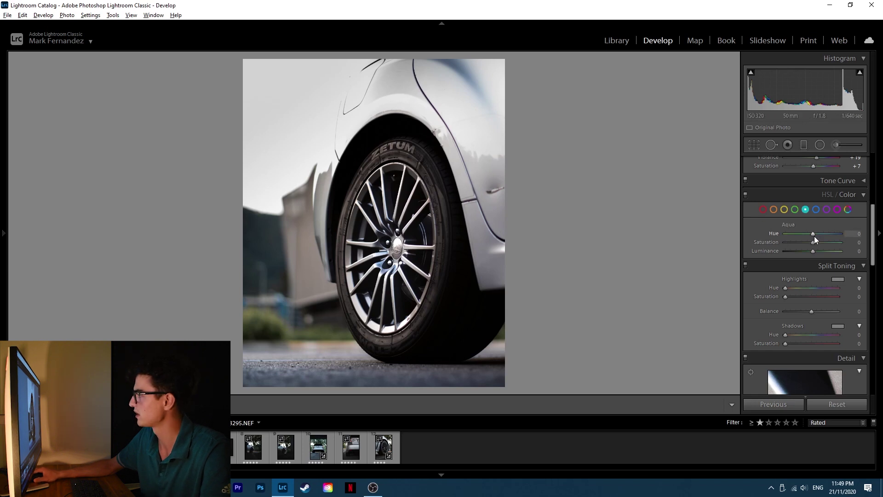
left_click_drag(812, 243, 739, 242)
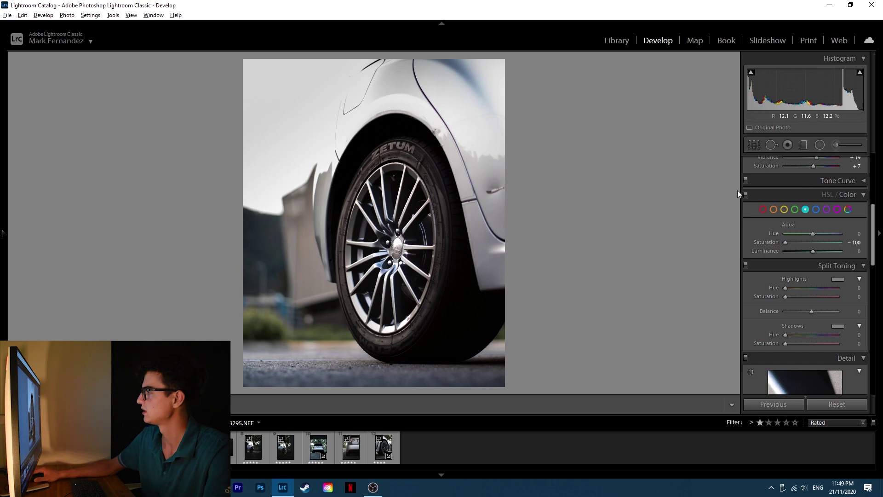
Step: Set Yellow saturation to −58 and Blue saturation to −48, and compare the wheel photo with its unedited version
left_click(783, 209)
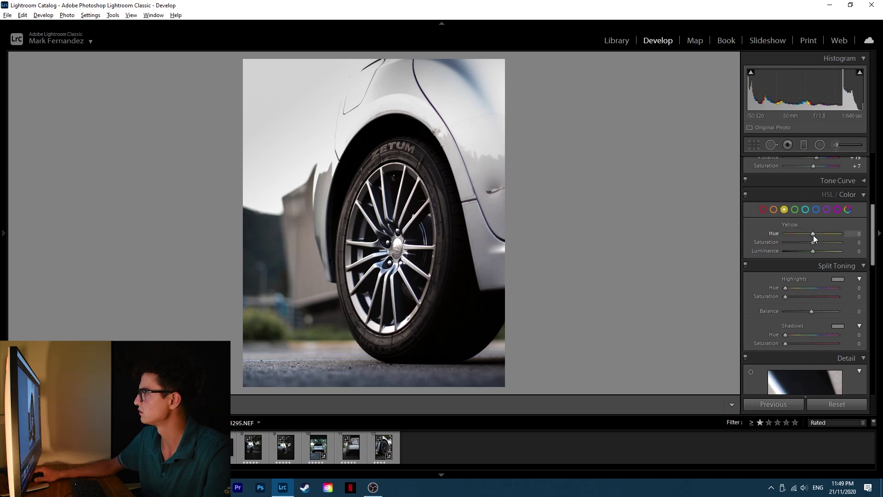
mouse_move(813, 241)
left_mouse_down()
mouse_move(733, 241)
mouse_move(795, 241)
left_mouse_up()
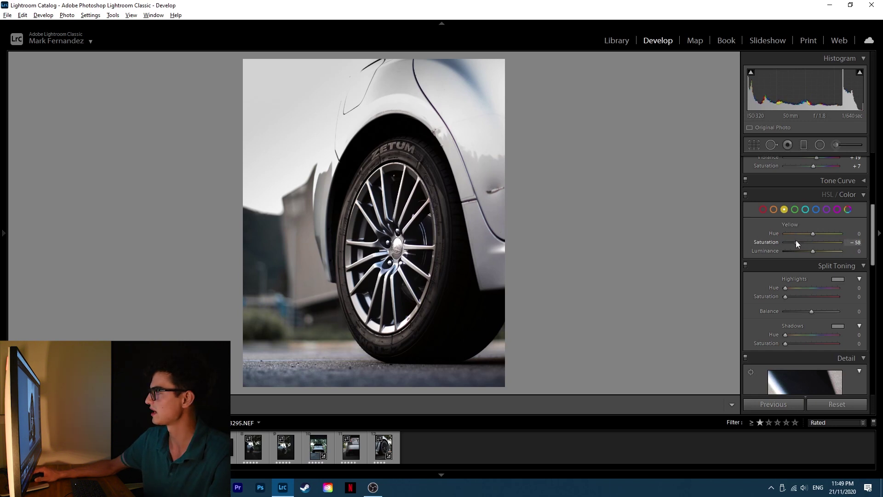
left_click(804, 210)
mouse_move(812, 242)
left_mouse_down()
mouse_move(766, 239)
mouse_move(800, 234)
left_mouse_up()
left_click(817, 210)
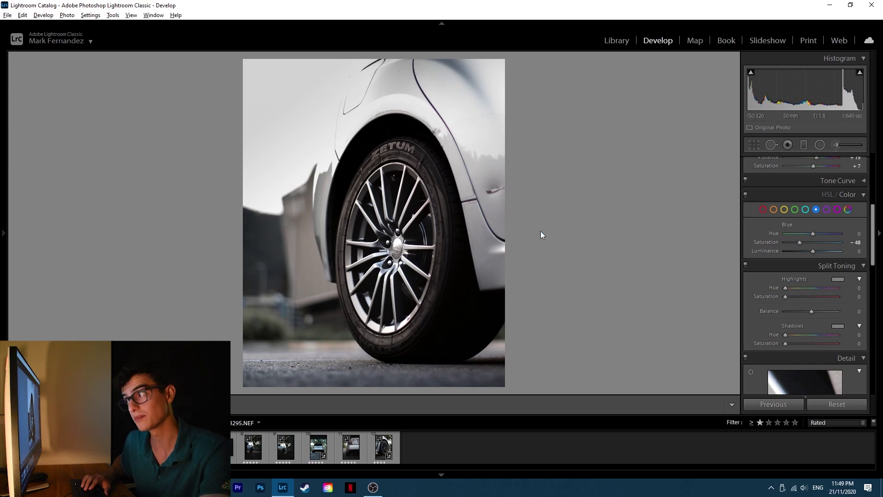
key("backslash")
key("backslash")
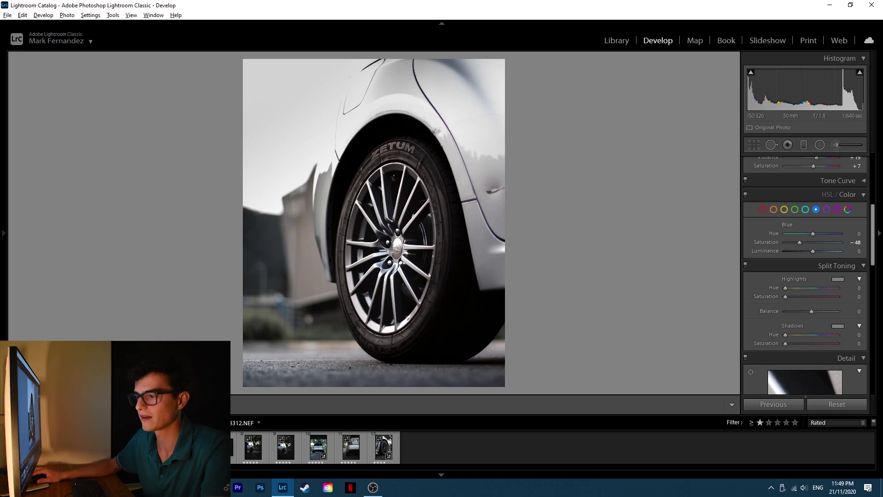
Step: Look through the dark key-ring interior photo and the two portrait shots of the car's front beside a tree
left_click(220, 447)
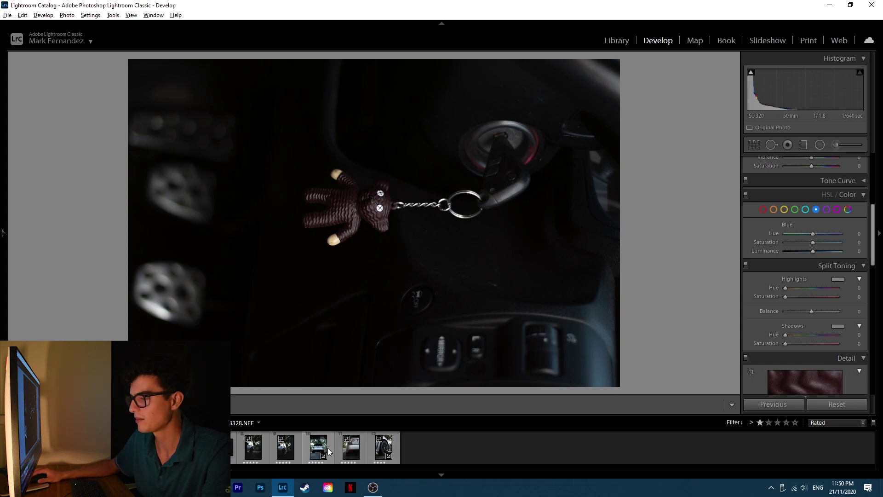
left_click(288, 450)
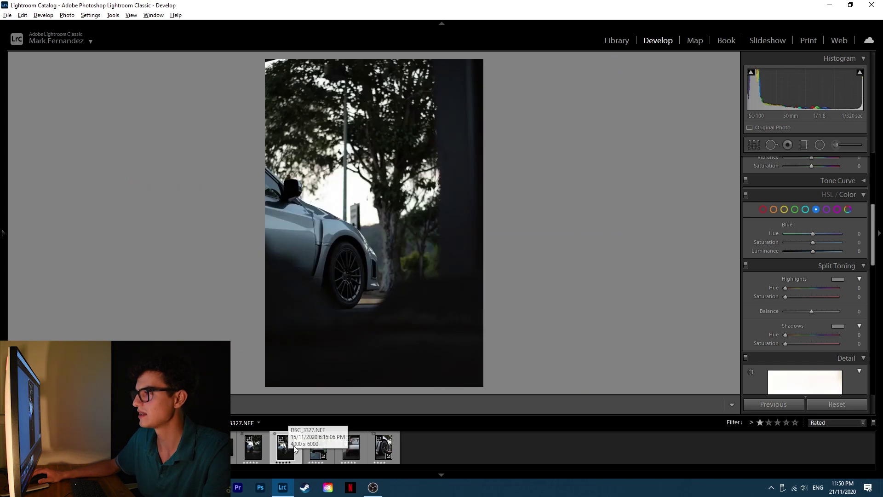
left_click(257, 451)
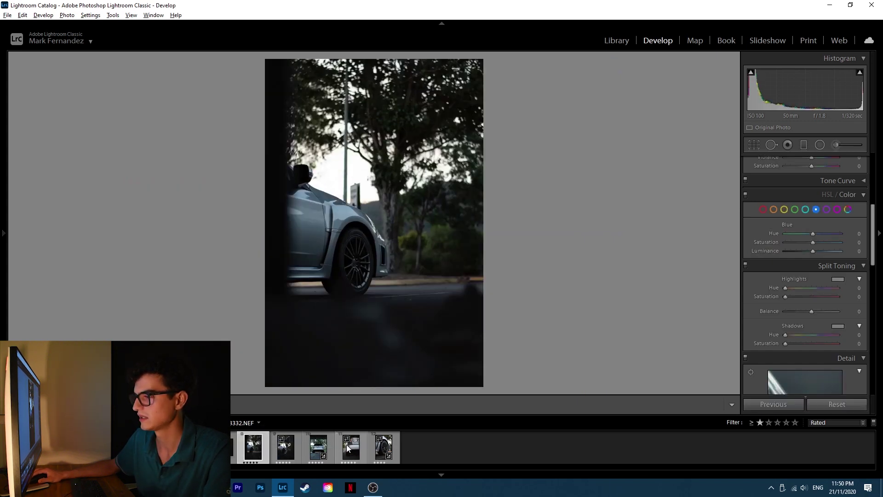
Step: Look over the wheel close-up and the rear shot, and open the dark portrait of the car's front with the pillar beside the tree
left_click(363, 452)
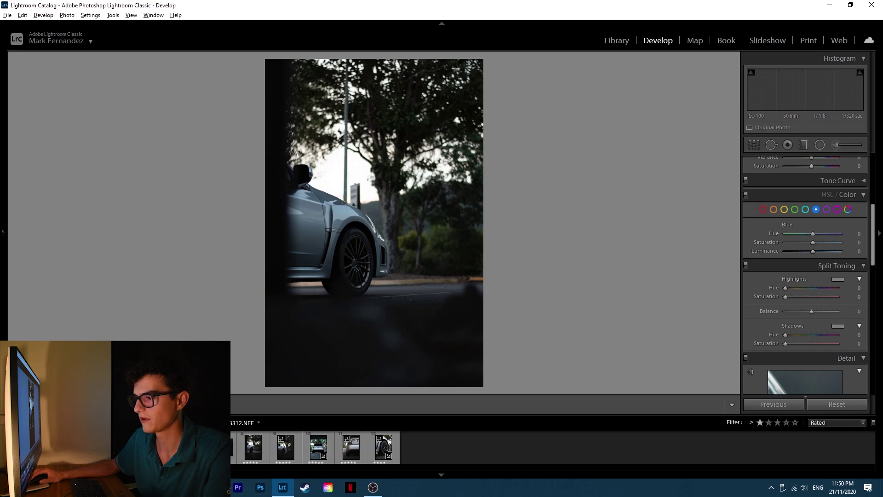
left_click(383, 452)
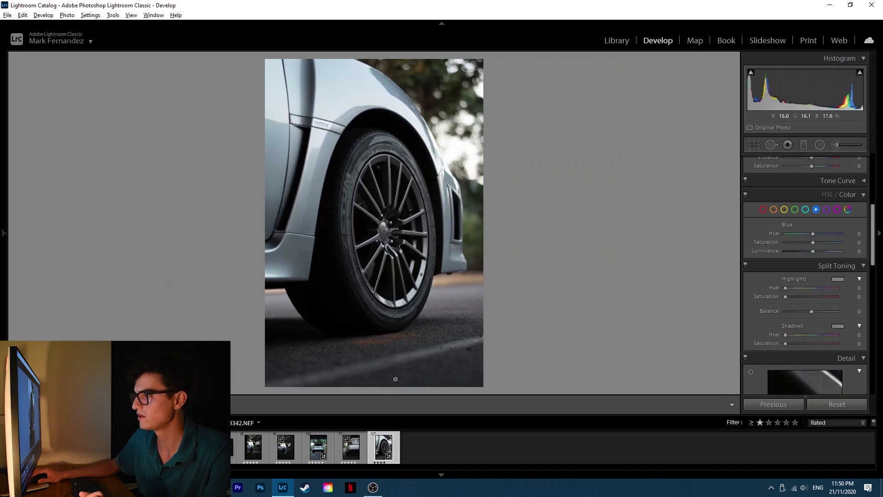
left_click(317, 449)
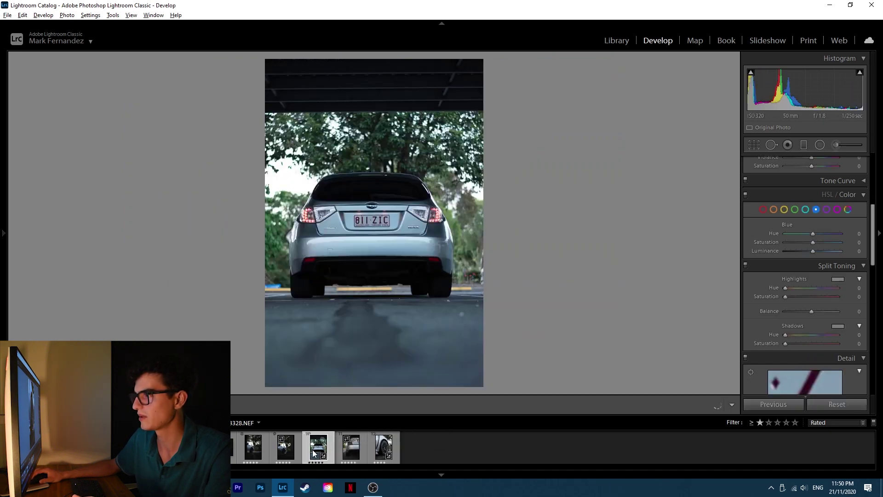
left_click(289, 451)
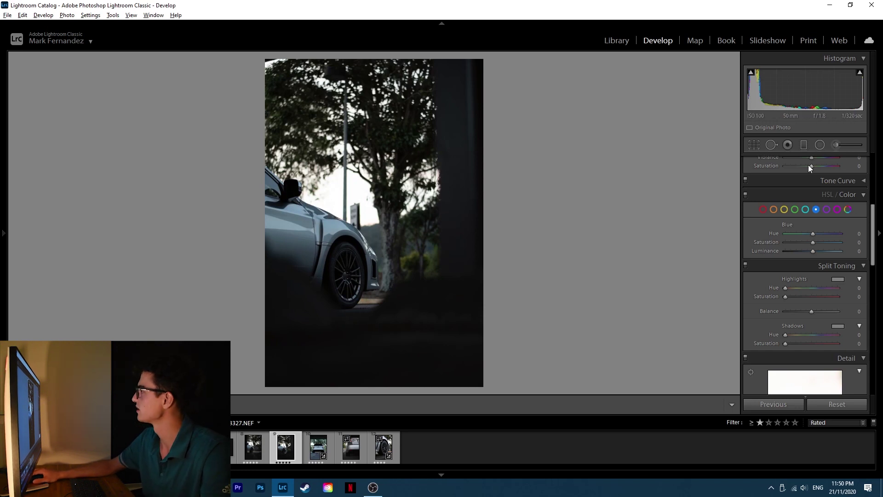
Step: Crop the photo to a 4 x 5 / 8 x 10 aspect, slightly tightened, trimming the dark pillar's outer edge and most of the foreground
scroll(809, 171, "up", 5)
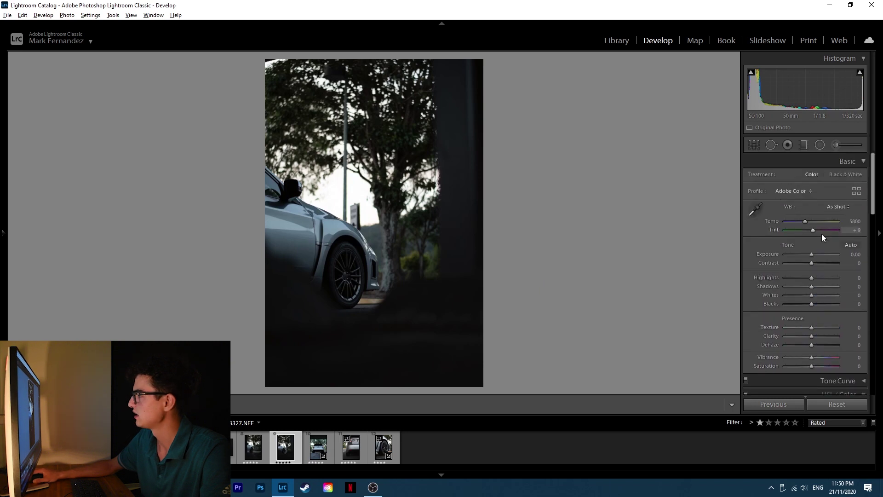
left_click(754, 145)
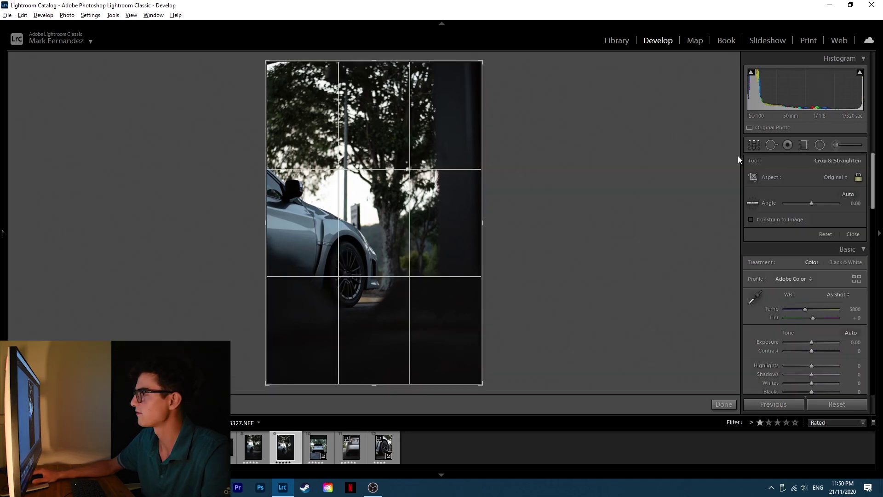
left_click(845, 177)
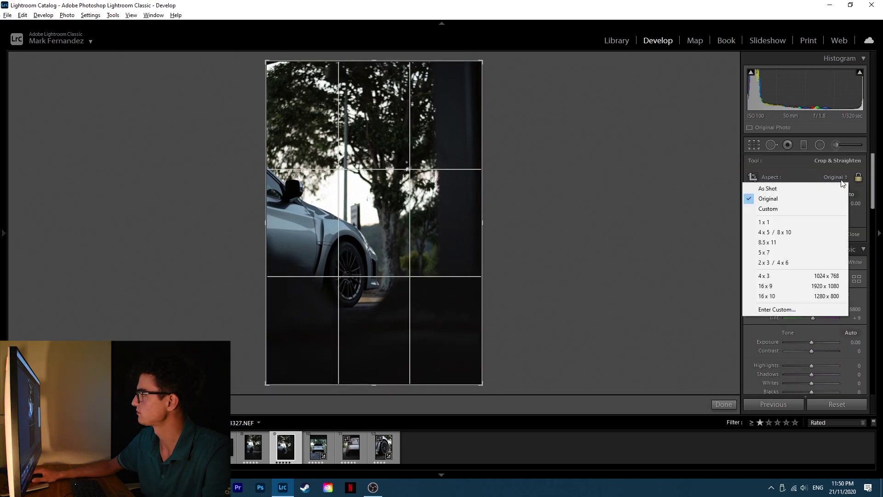
left_click(787, 232)
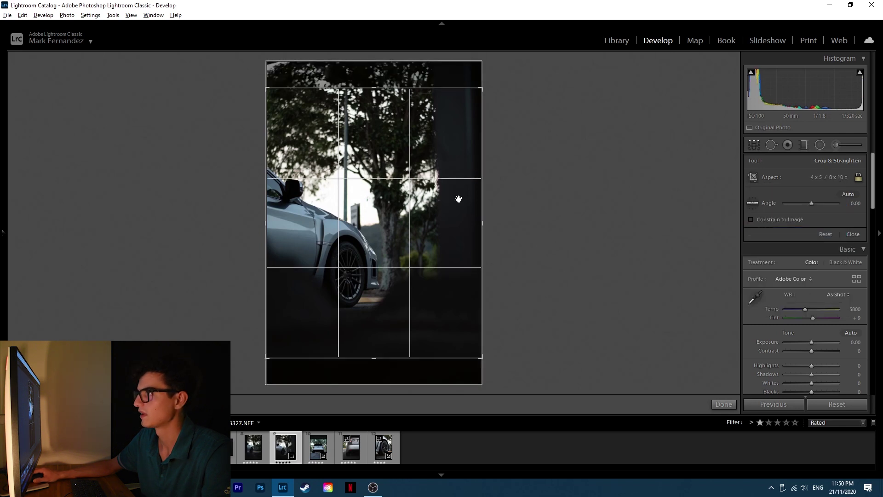
left_click_drag(395, 224, 392, 249)
left_click_drag(483, 357, 476, 356)
left_click_drag(388, 307, 387, 288)
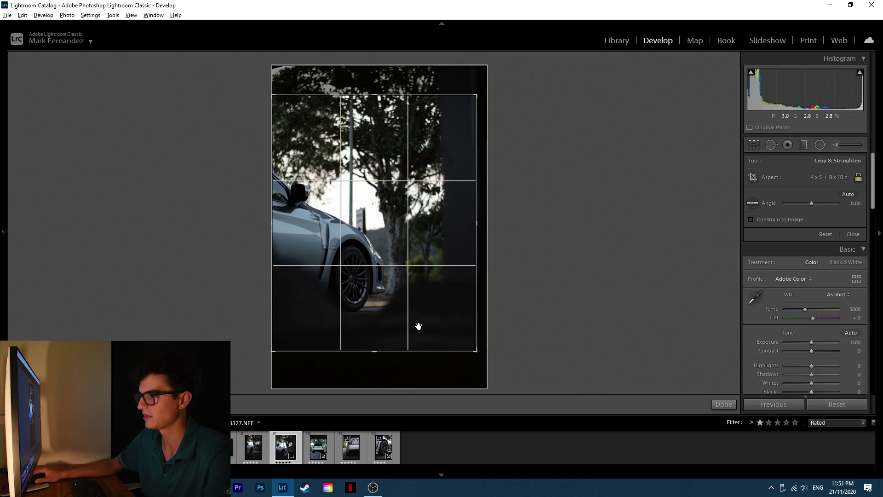
left_click_drag(388, 231, 388, 243)
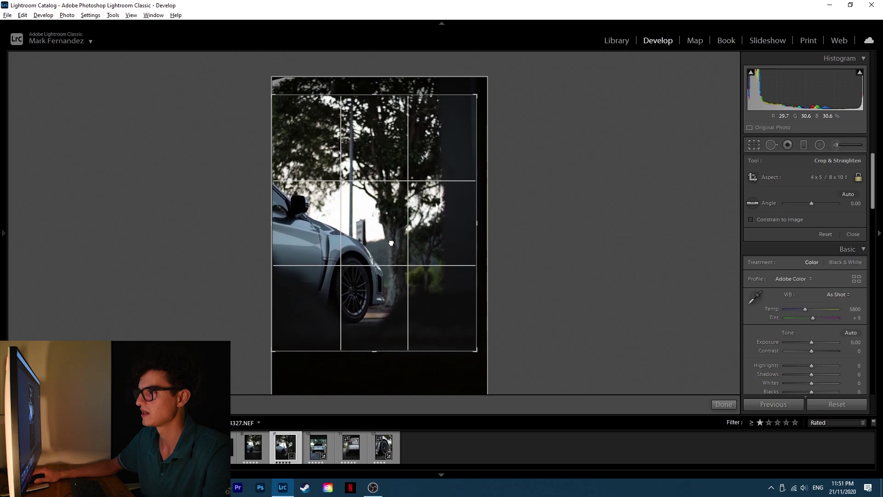
left_click(729, 408)
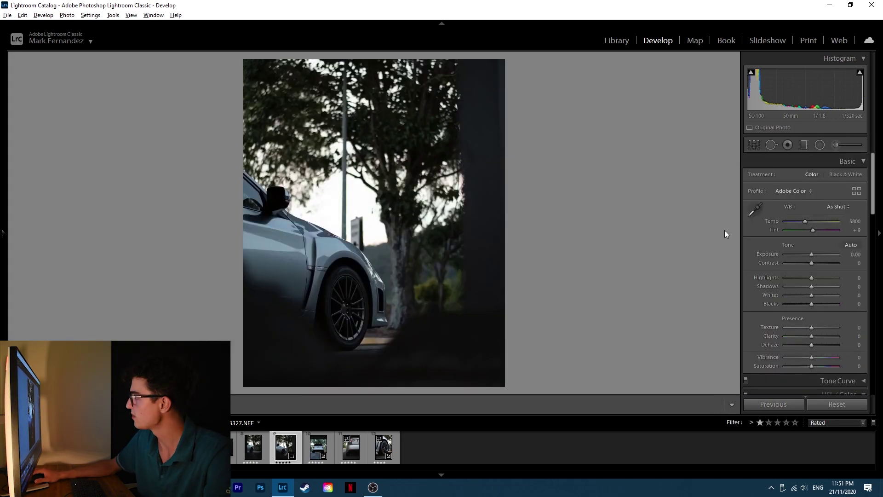
Step: Set Exposure to +0.61, Contrast +21, Highlights −25, Shadows +26, Whites −19, Blacks −21 and Clarity +49
left_click_drag(812, 255, 806, 303)
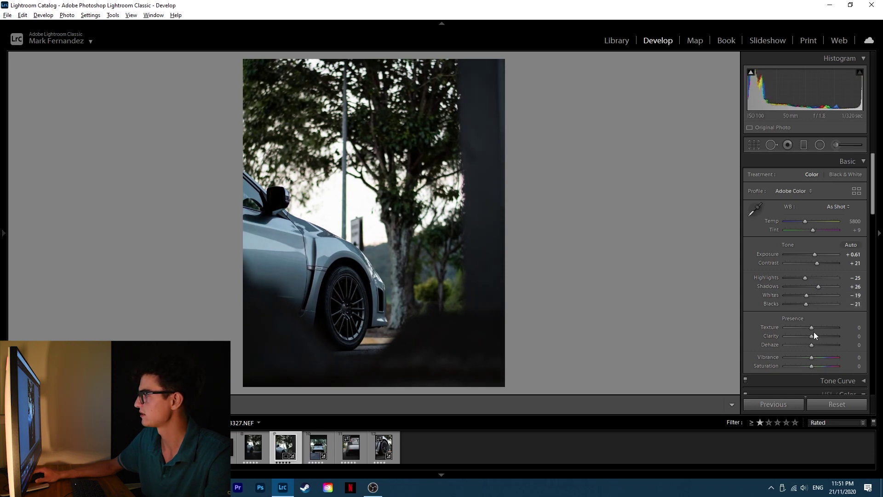
mouse_move(811, 336)
left_mouse_down()
mouse_move(822, 336)
mouse_move(803, 335)
mouse_move(825, 334)
left_mouse_up()
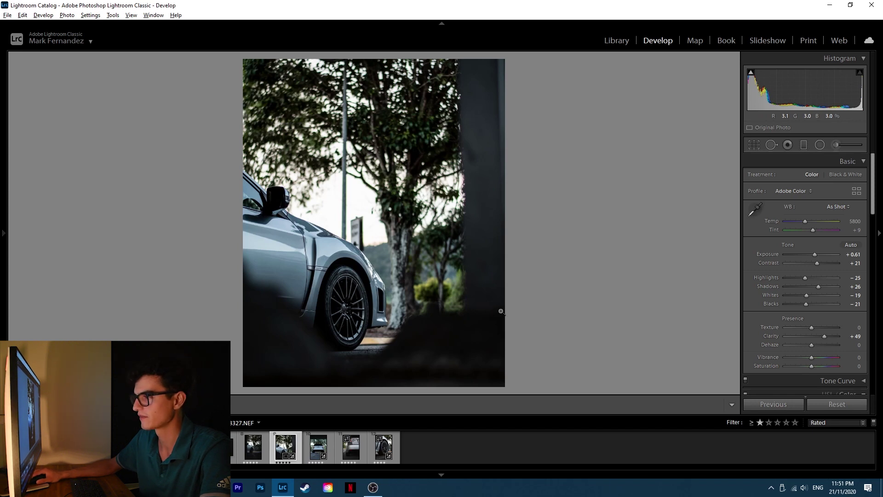
Step: Add a slanted graduated filter over the dark foreground below the wheel with Exposure 0.00, Contrast 45, Highlights 16 and Blacks −20
key("m")
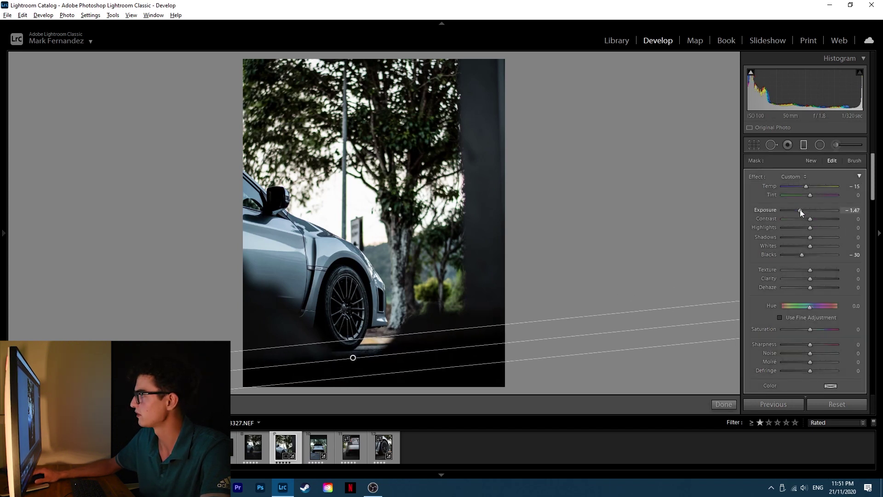
double_click(809, 209)
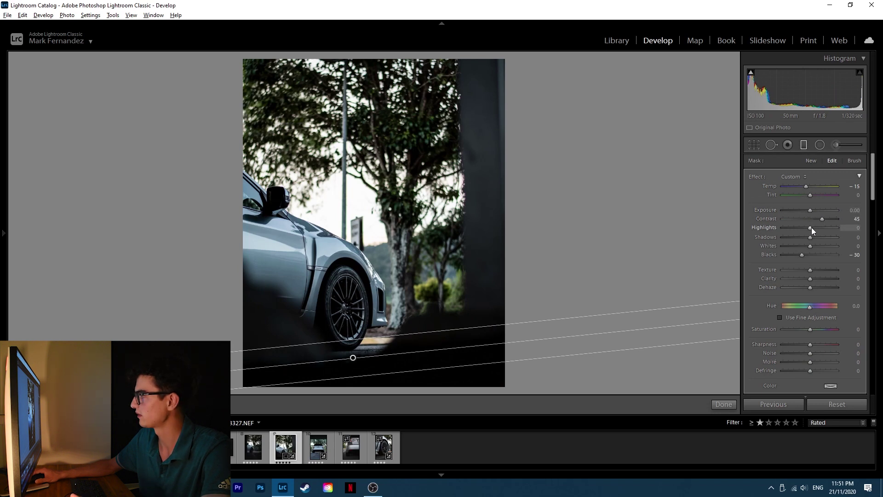
mouse_move(810, 227)
left_mouse_down()
mouse_move(793, 227)
mouse_move(825, 224)
mouse_move(815, 224)
left_mouse_up()
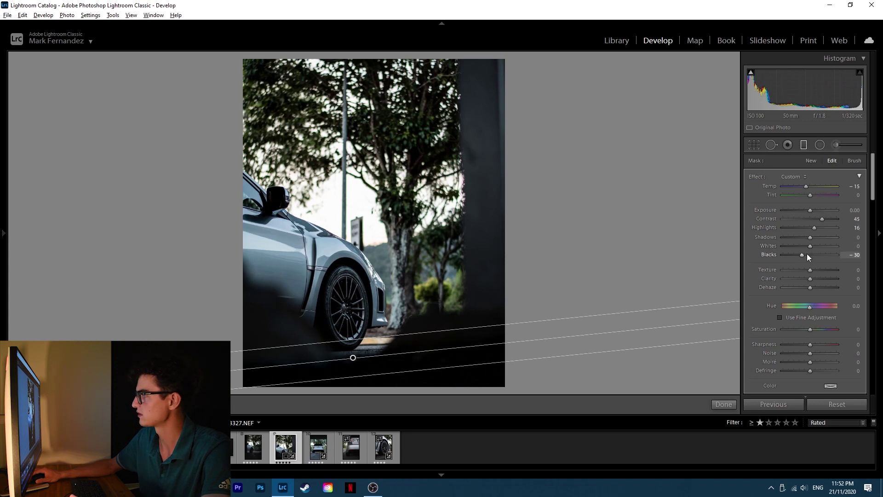
left_click_drag(801, 254, 804, 253)
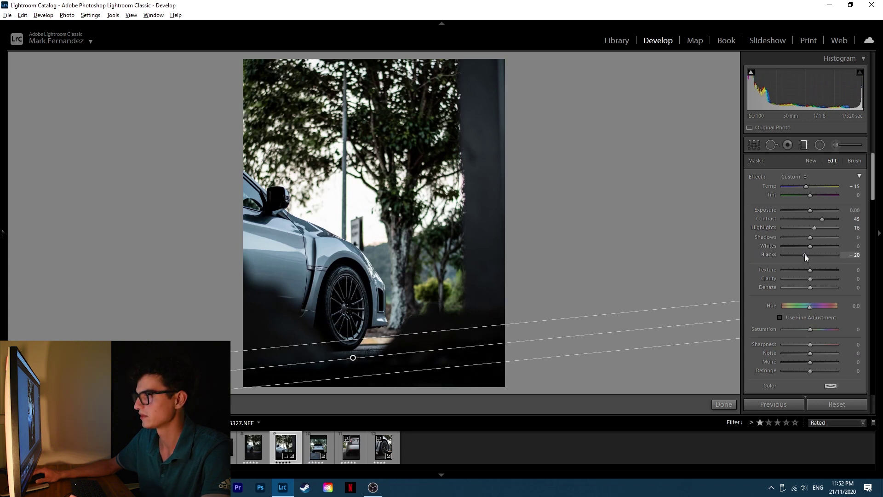
left_click_drag(353, 358, 353, 354)
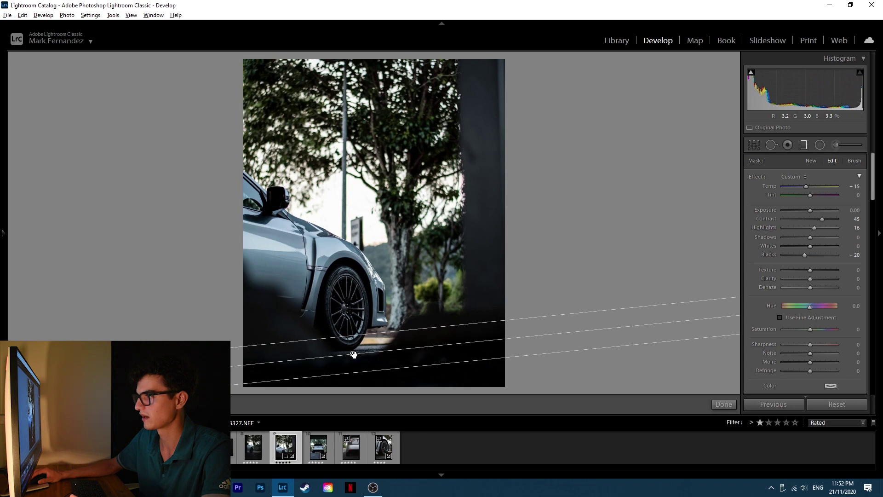
Step: Set the foreground filter's Clarity to 37 and Dehaze to 6, and inspect the ground beneath the wheel up close
left_click_drag(810, 278, 814, 279)
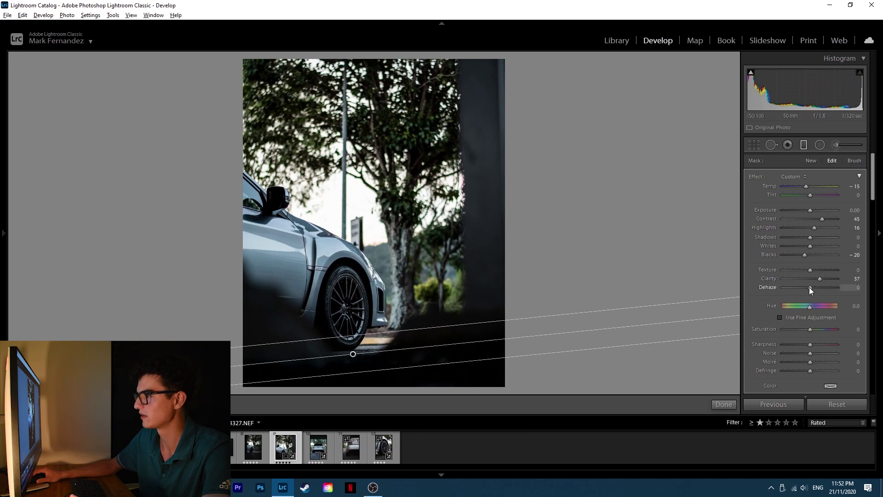
left_click_drag(811, 287, 812, 286)
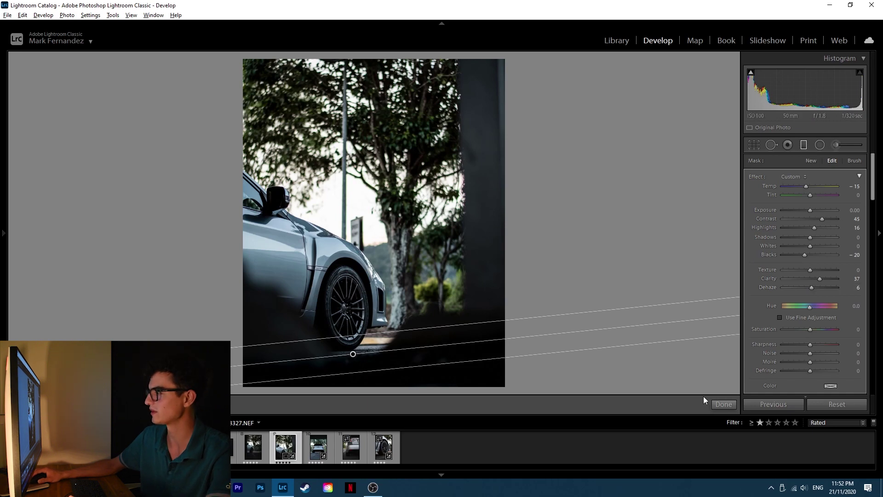
left_click(724, 405)
left_click(360, 354)
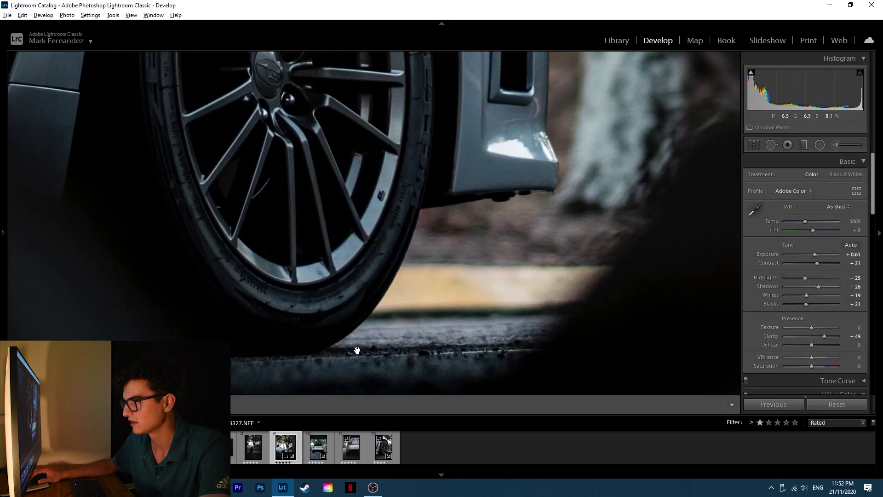
left_click(360, 354)
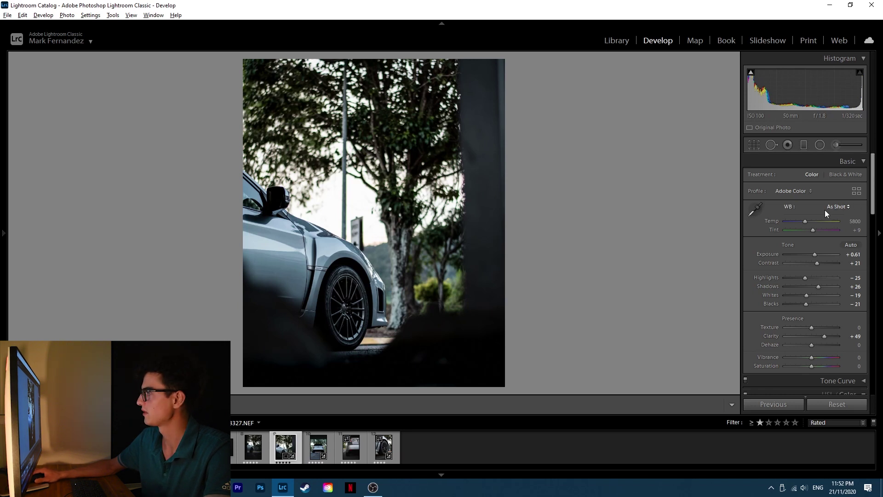
Step: Warm the photo's Temp to 6386 and set Vibrance to +28 and Saturation to +12
left_click_drag(804, 222, 806, 222)
left_click_drag(872, 208, 872, 234)
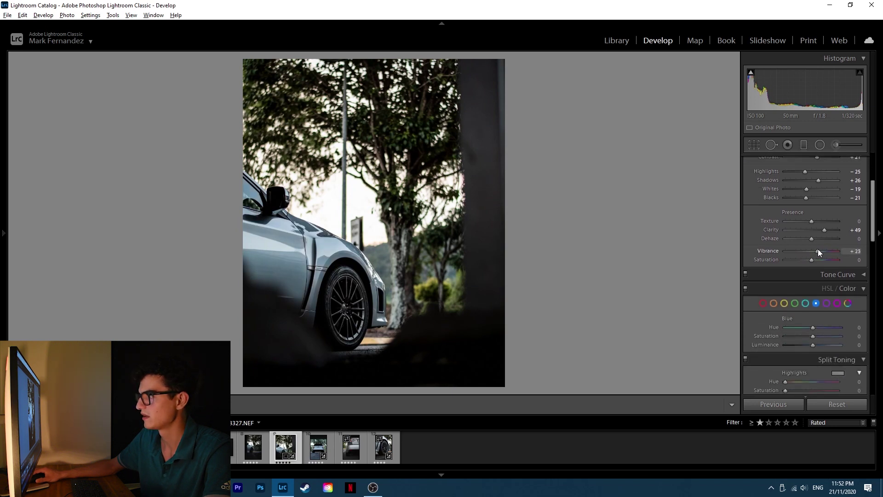
left_click_drag(873, 216, 873, 222)
left_click_drag(812, 235, 815, 233)
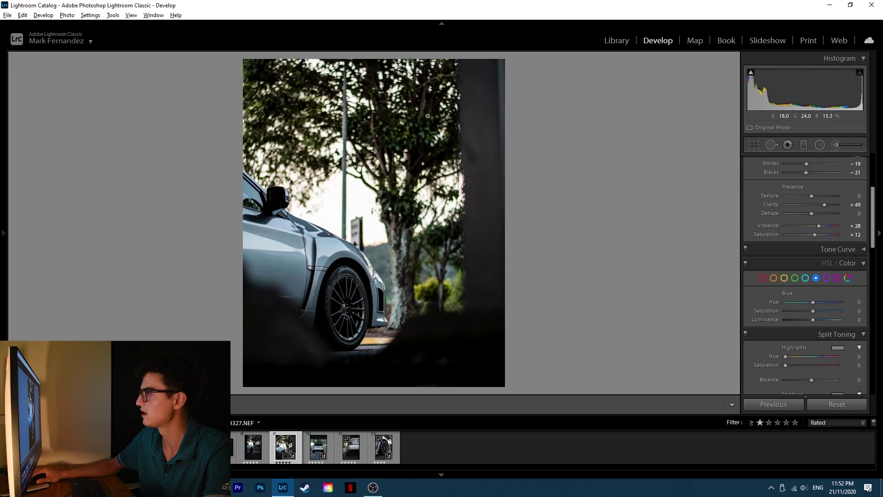
mouse_move(872, 223)
left_mouse_down()
mouse_move(864, 280)
mouse_move(863, 227)
left_mouse_up()
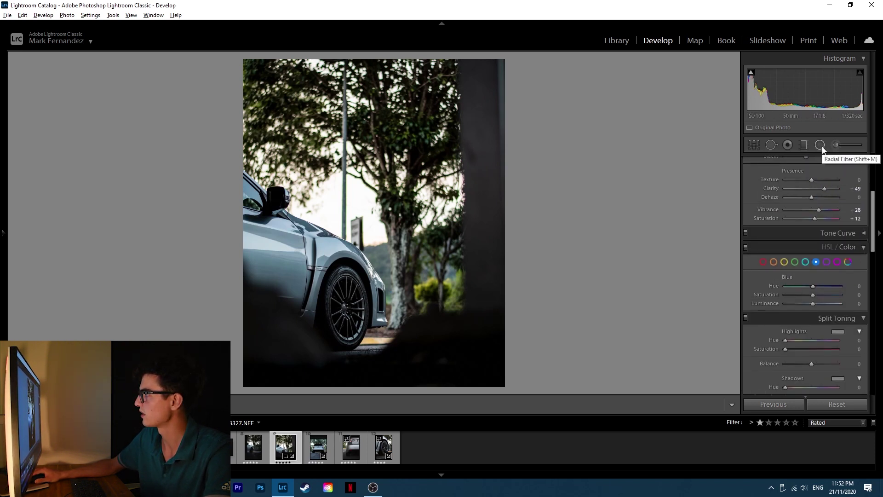
Step: Fit a radial filter around the front wheel's rim and invert it so the adjustments apply inside the ellipse
left_click(820, 146)
left_click_drag(345, 283, 363, 318)
left_click_drag(341, 283, 347, 305)
left_click_drag(347, 269, 347, 273)
left_click_drag(348, 305, 347, 305)
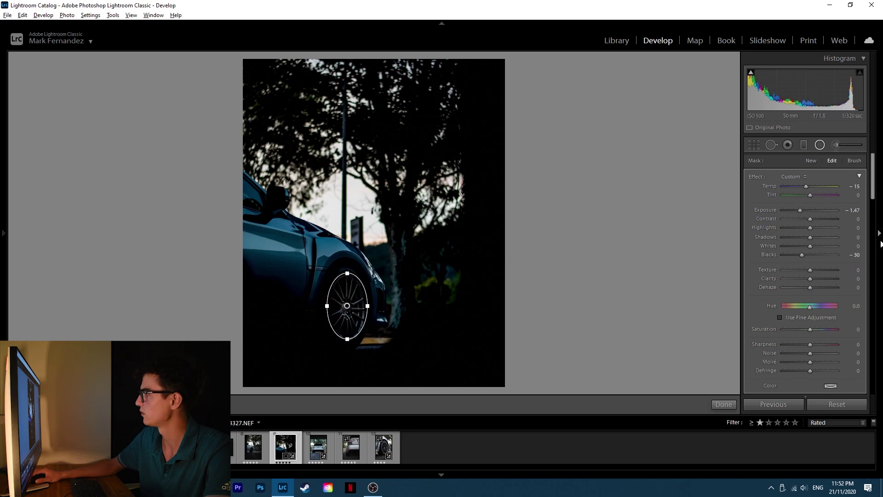
mouse_move(804, 211)
left_mouse_down()
mouse_move(814, 210)
mouse_move(804, 210)
left_mouse_up()
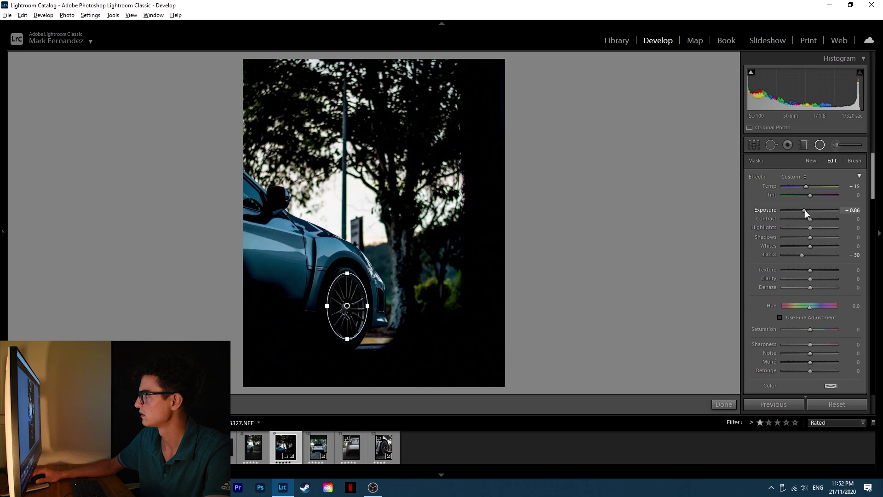
scroll(791, 287, "down", 3)
left_click(779, 312)
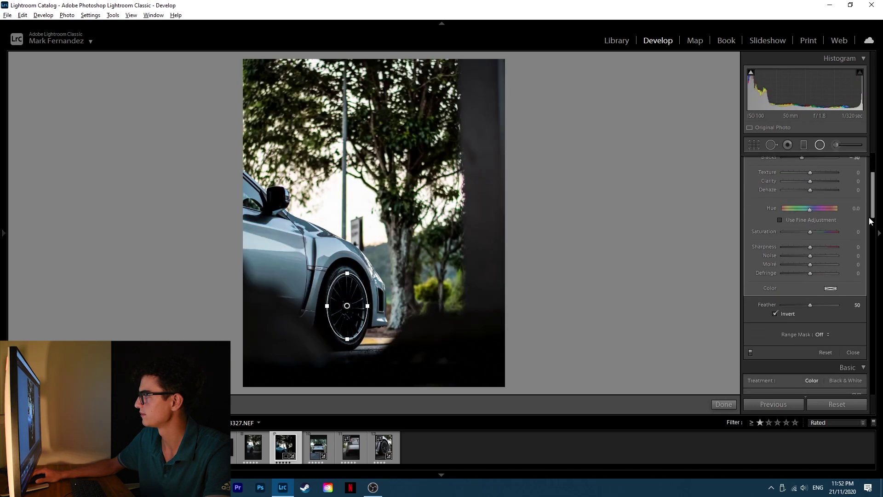
Step: Set the rim filter's Exposure to 1.20, Contrast to 16, Blacks to −23 and Clarity to 20
scroll(814, 205, "up", 4)
mouse_move(805, 212)
left_mouse_down()
mouse_move(821, 209)
mouse_move(813, 218)
left_mouse_up()
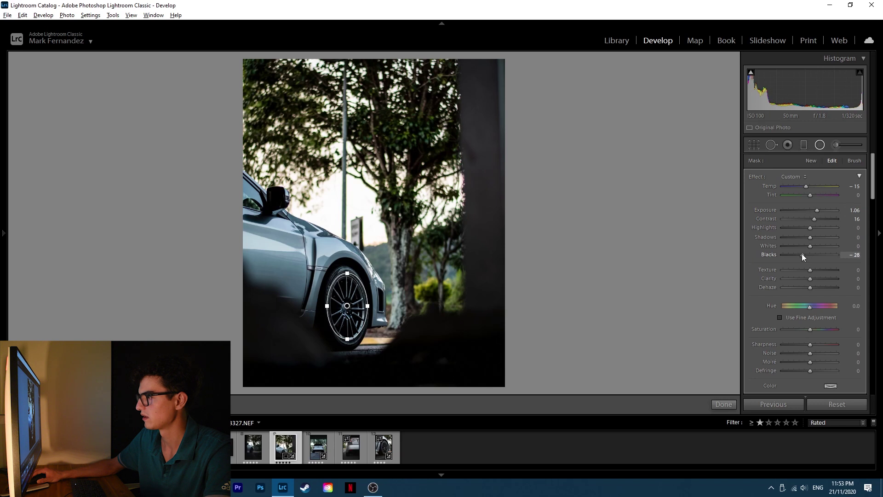
left_click_drag(802, 255, 816, 279)
left_click_drag(816, 210, 816, 211)
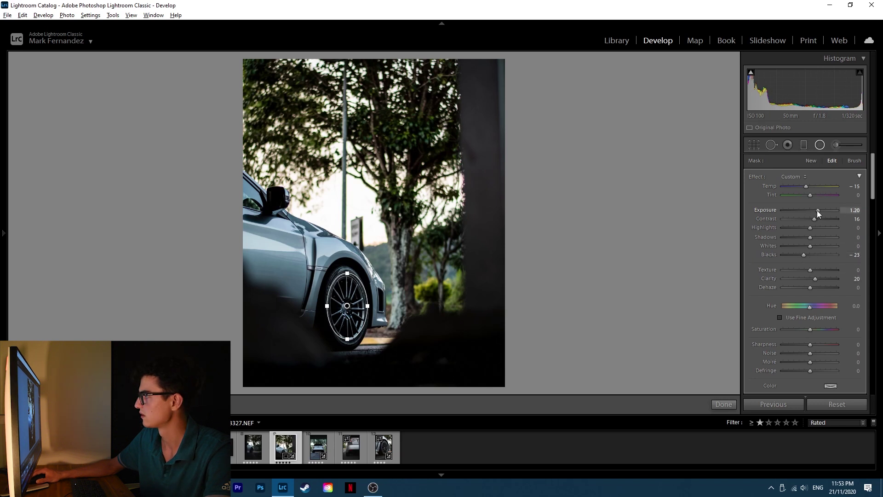
left_click(723, 404)
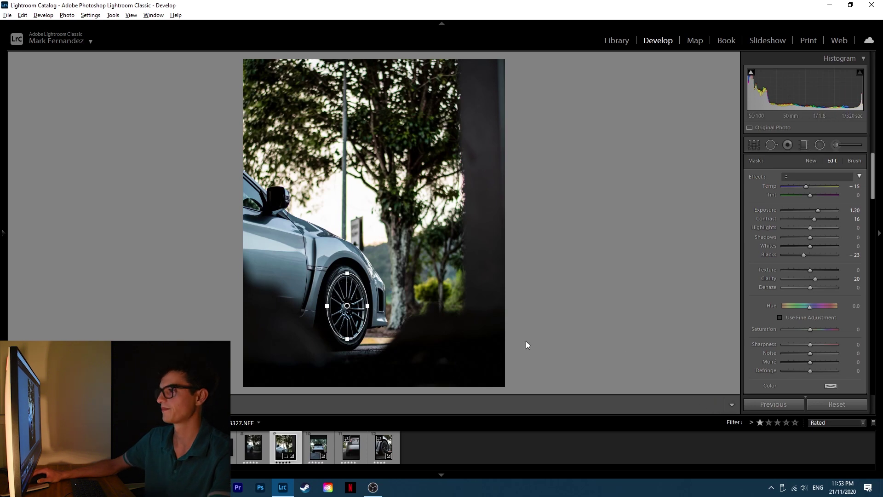
Step: Inspect the wheel up close and compare the edited photo with its unedited version
left_click(351, 294)
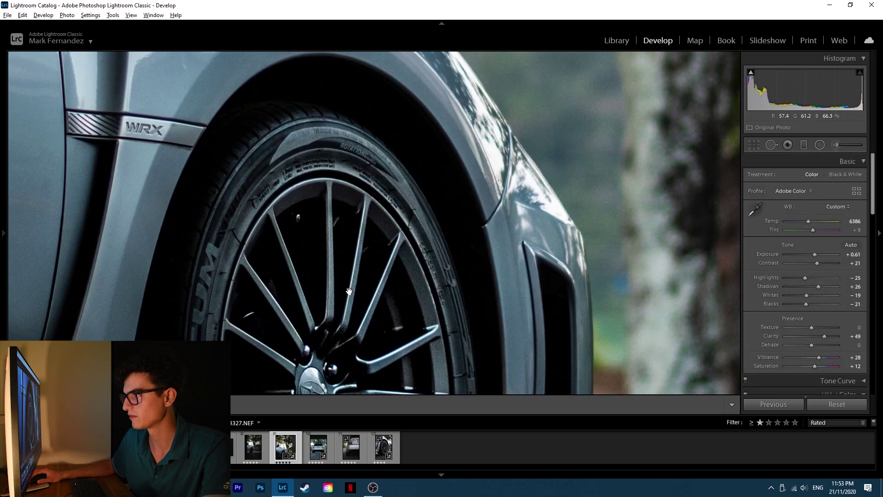
left_click(357, 274)
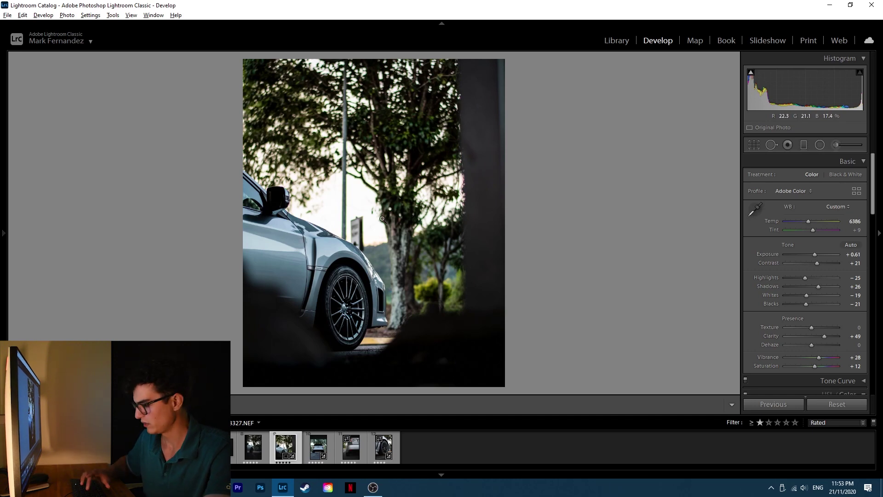
key("backslash")
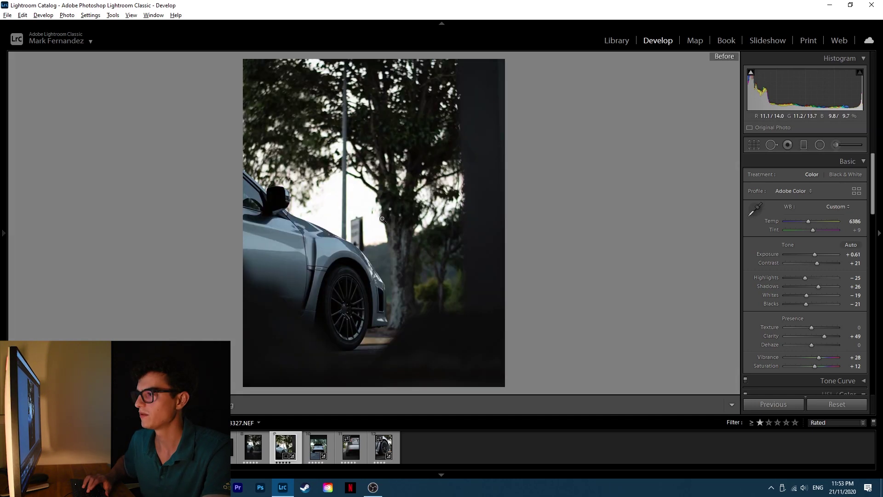
key("backslash")
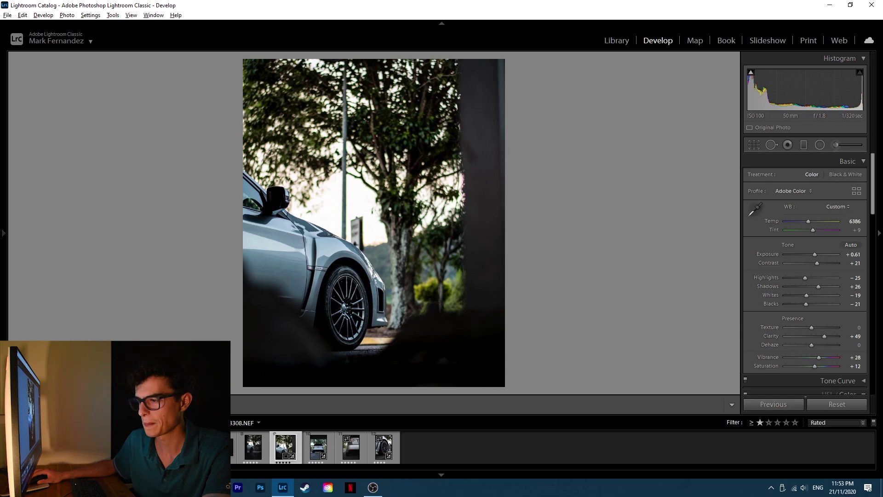
Step: Open the dark landscape car photo and set Temp 6123, Exposure +0.53, Contrast +21, Highlights −9, Shadows −33, Whites −25 and Blacks −21
left_click(187, 447)
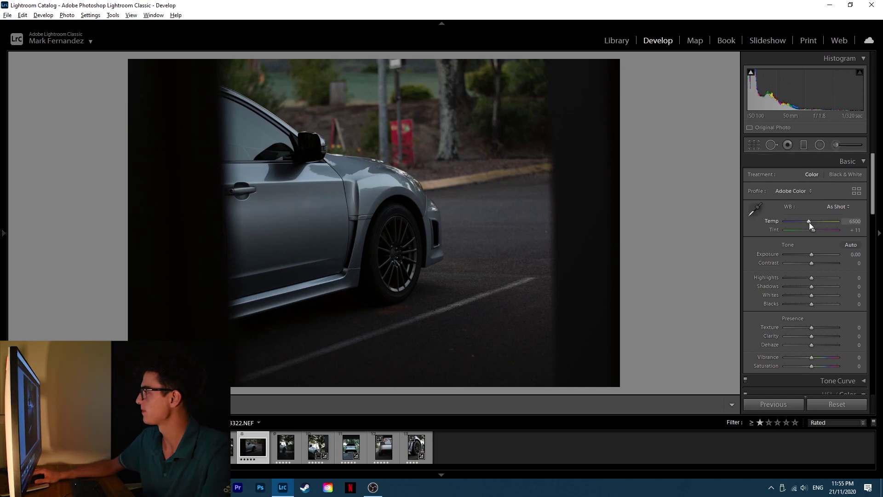
left_click_drag(810, 222, 806, 221)
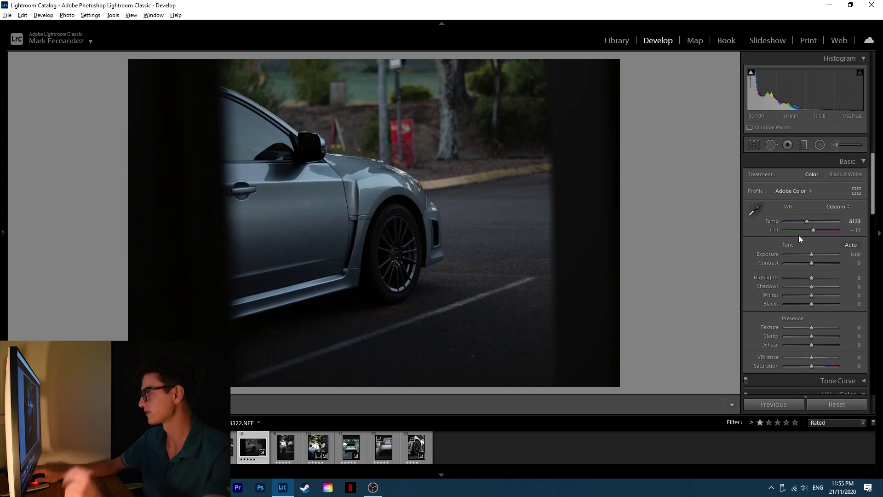
left_click_drag(812, 254, 816, 264)
left_click_drag(812, 277, 810, 275)
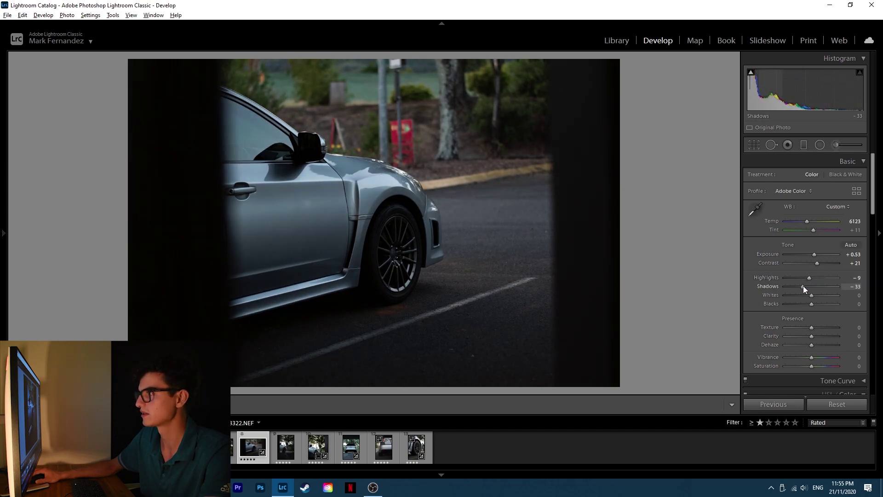
left_click_drag(810, 294, 806, 304)
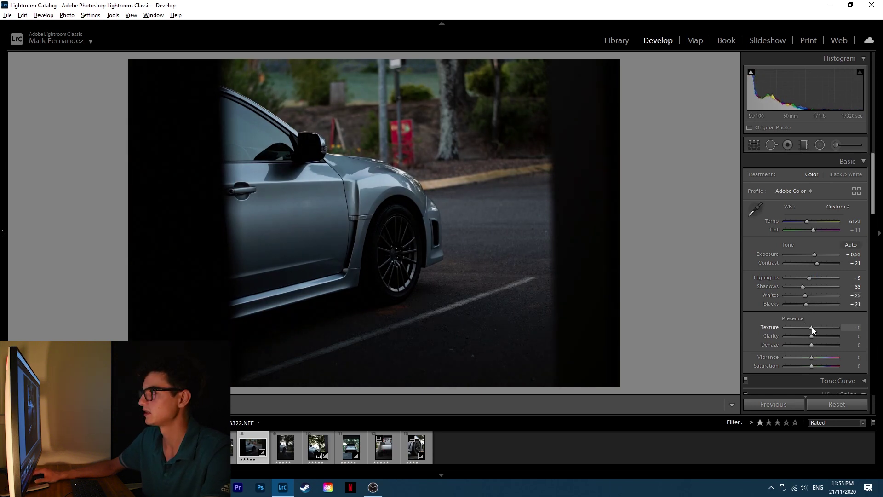
Step: Set the photo's Texture to +46, Clarity to +26, Dehaze to +16, Vibrance to +9 and Saturation to +5
left_click_drag(820, 328, 824, 327)
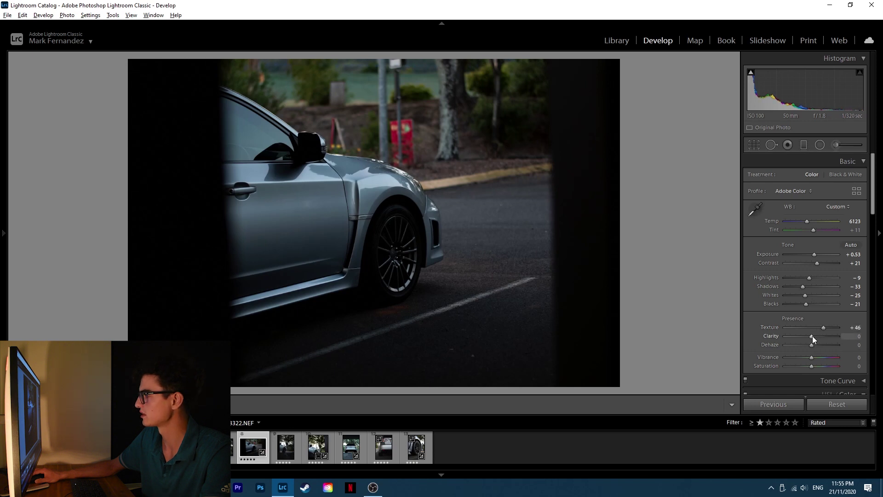
left_click_drag(811, 335, 812, 355)
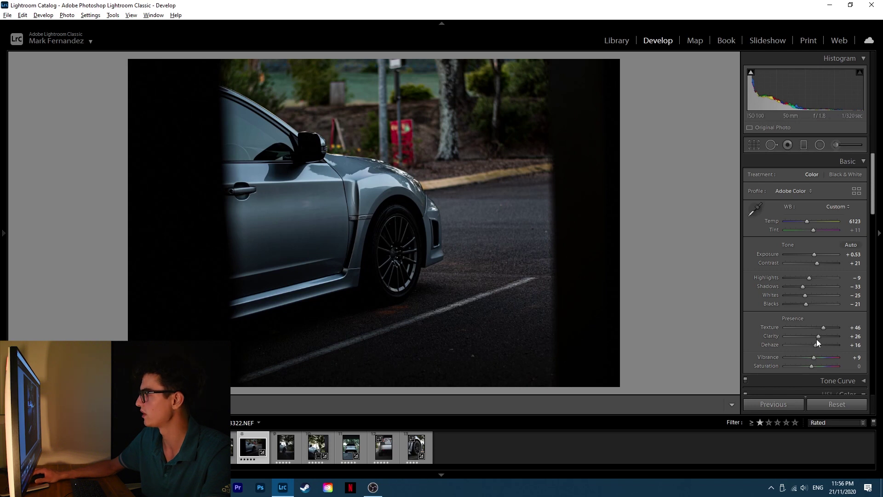
left_click_drag(813, 365, 814, 365)
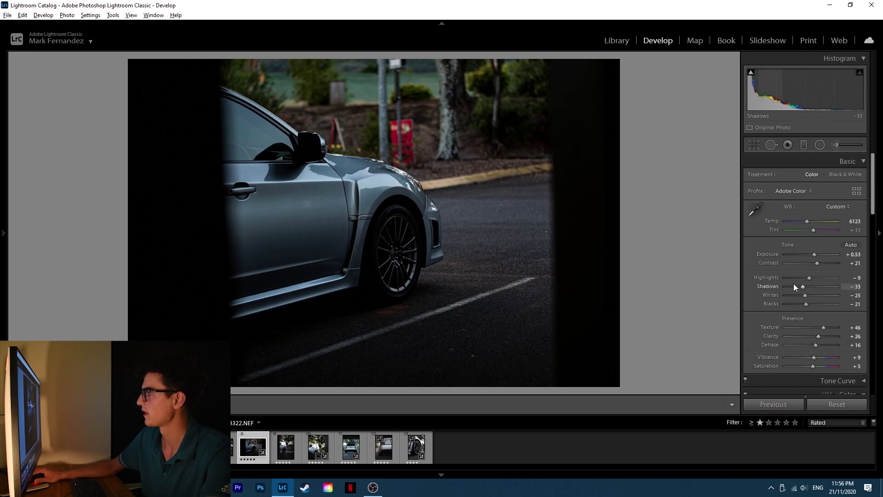
Step: Draw a radial filter over the front wheel and fit its ellipse around the rim
left_click(820, 143)
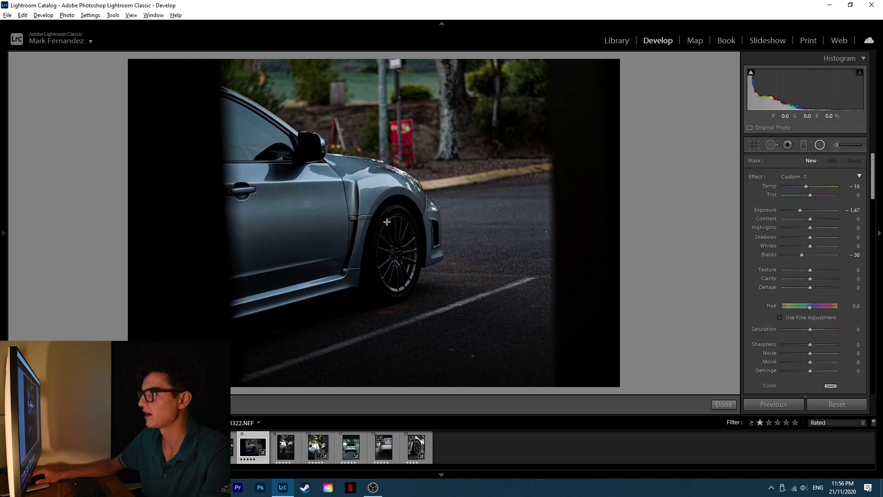
left_click_drag(392, 220, 415, 256)
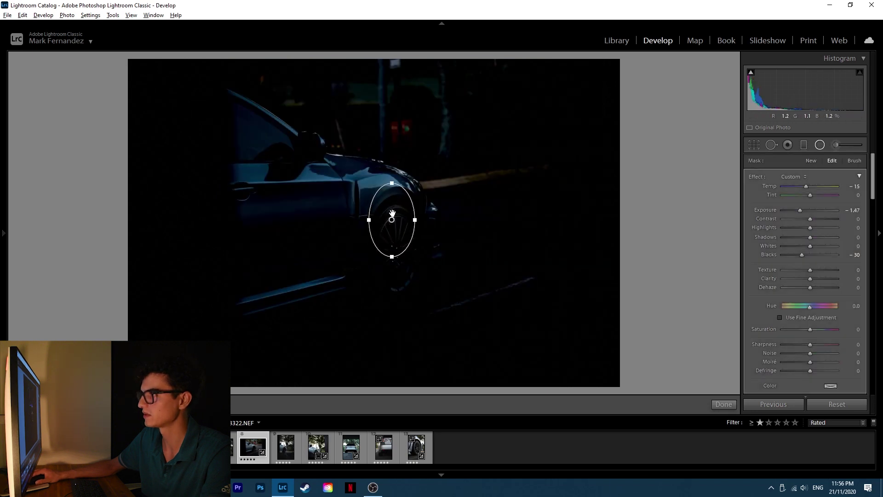
left_click_drag(392, 220, 396, 254)
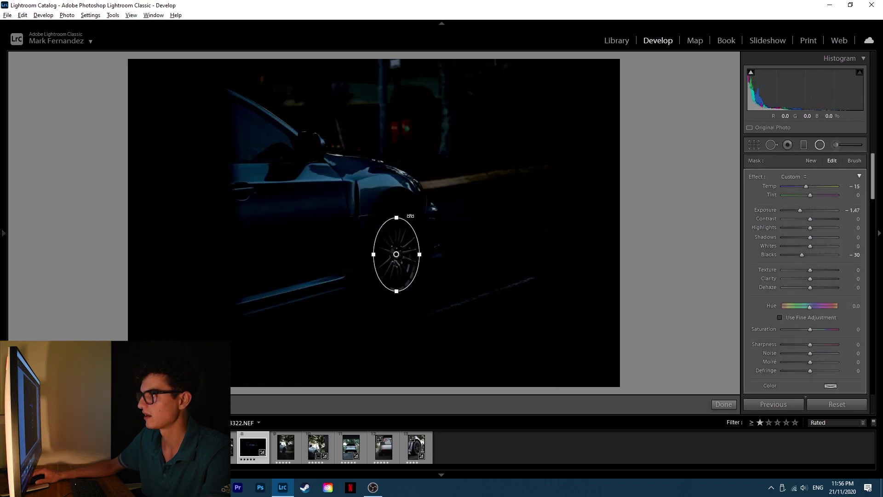
left_click_drag(397, 218, 398, 215)
left_click_drag(396, 258, 398, 255)
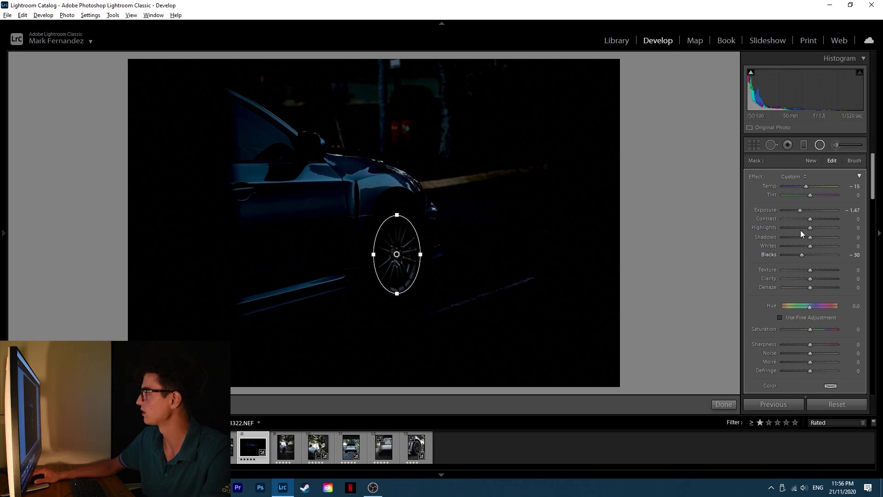
Step: Invert the rim filter to affect only the inside, and set its Exposure to 1.33, Shadows to 28 and Blacks to −3
left_click_drag(800, 211, 815, 210)
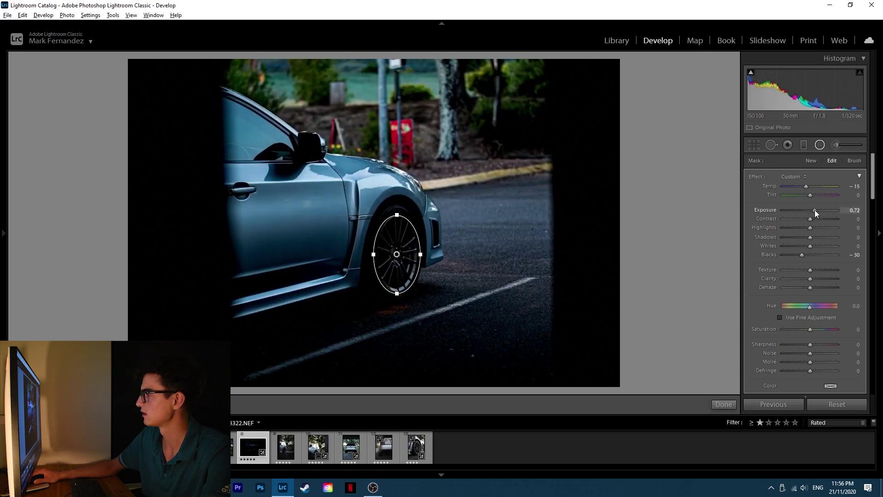
left_click_drag(873, 195, 874, 208)
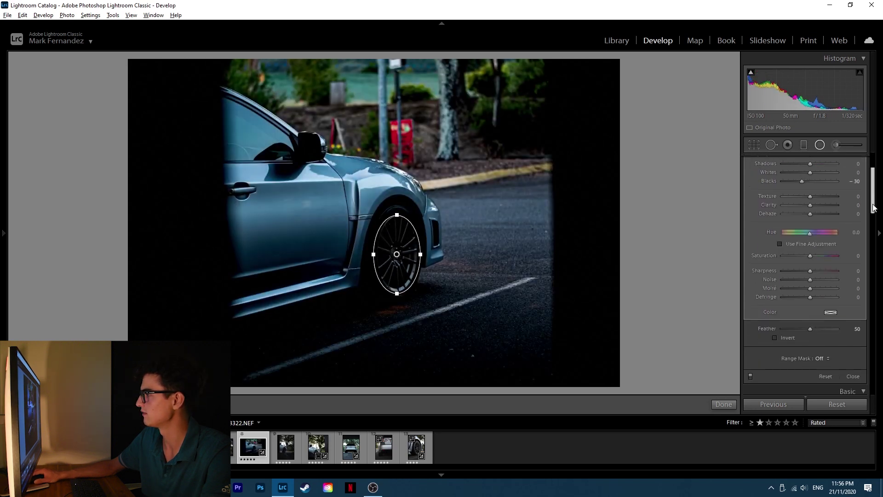
left_click(774, 337)
scroll(875, 199, "up", 3)
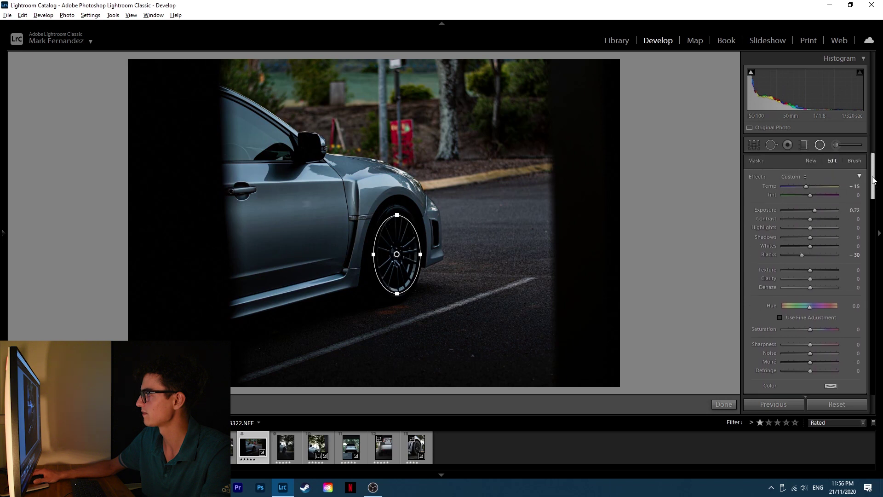
left_click_drag(816, 211, 820, 211)
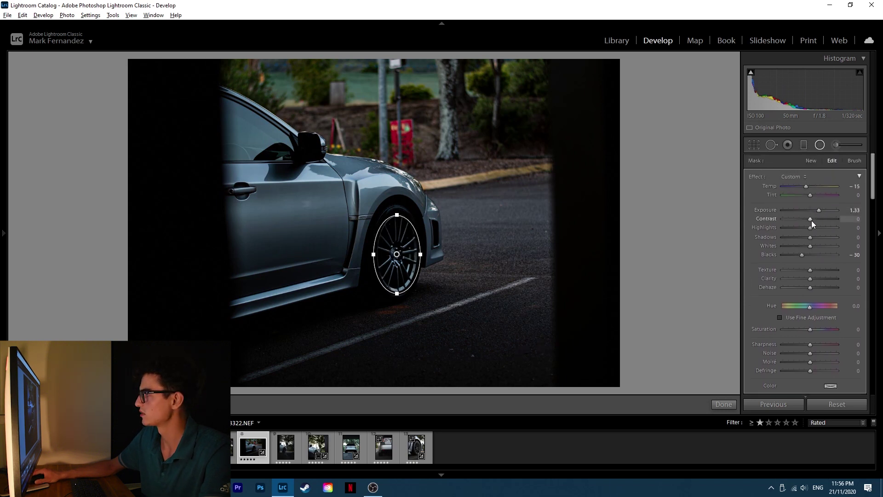
left_click_drag(801, 254, 817, 237)
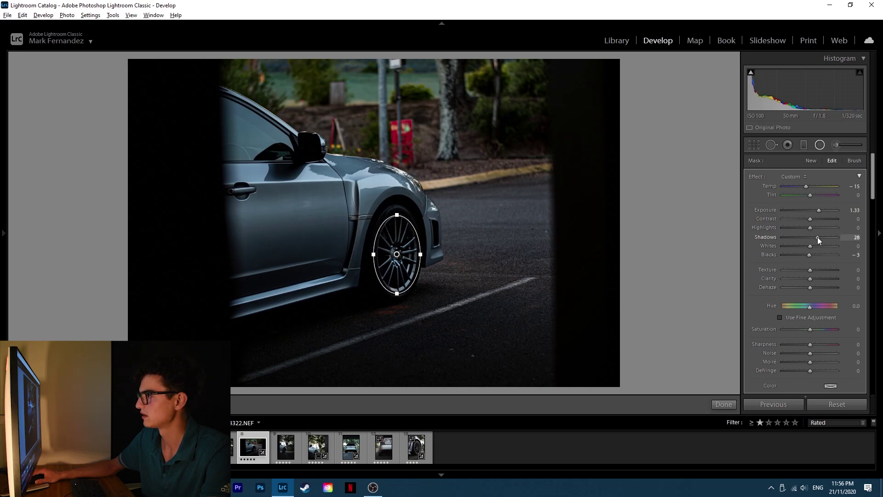
left_click(716, 404)
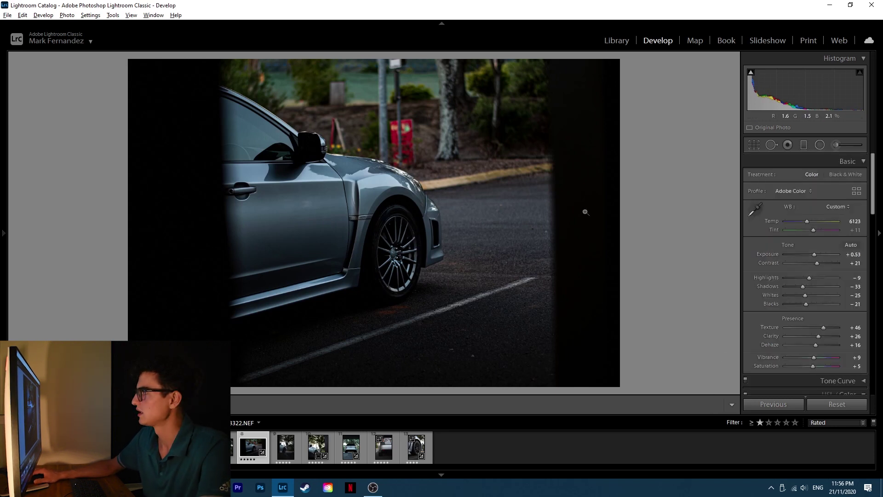
Step: Raise the whole photo's Exposure to +1.14
left_click(804, 146)
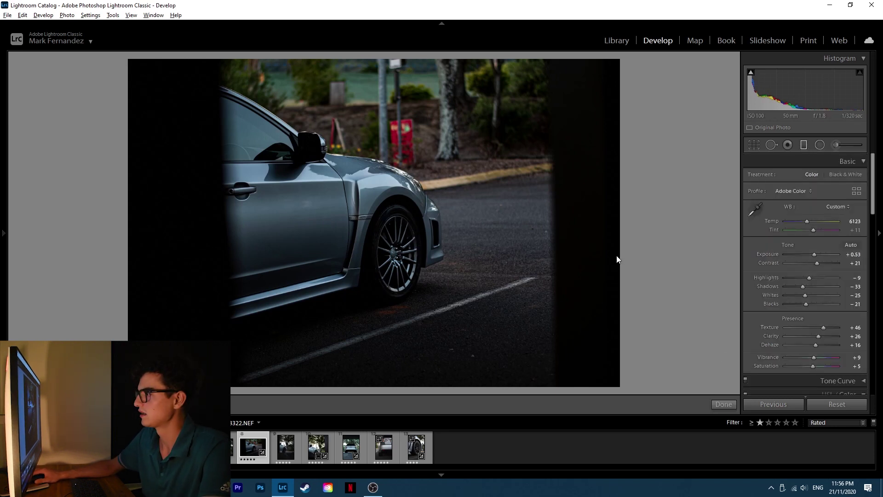
left_click(805, 145)
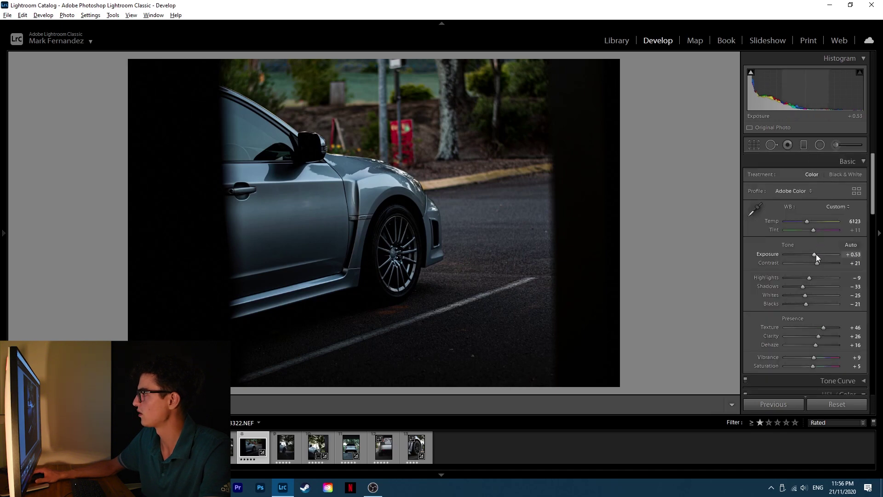
left_click_drag(813, 255, 817, 253)
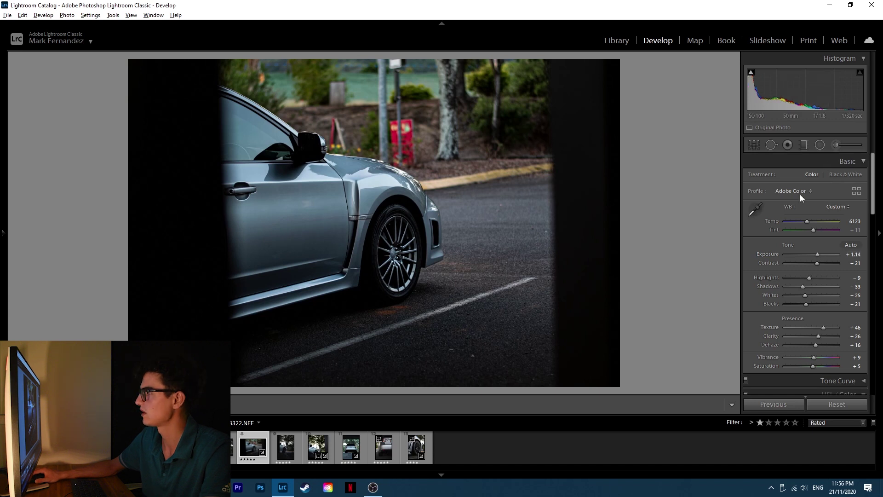
Step: Place a tilted graduated filter over the asphalt in the foreground, roughly parallel to the white parking line
left_click(803, 144)
left_click_drag(459, 366, 435, 278)
left_click_drag(447, 322, 446, 314)
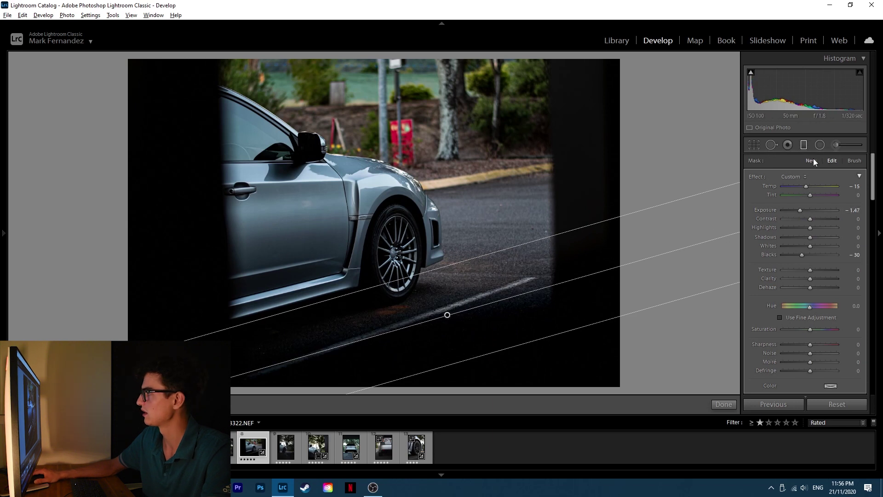
Step: Set the graduated filter's Exposure to 0.31 and Contrast to 20, and nudge it slightly up towards the wheel
left_click_drag(801, 211, 812, 210)
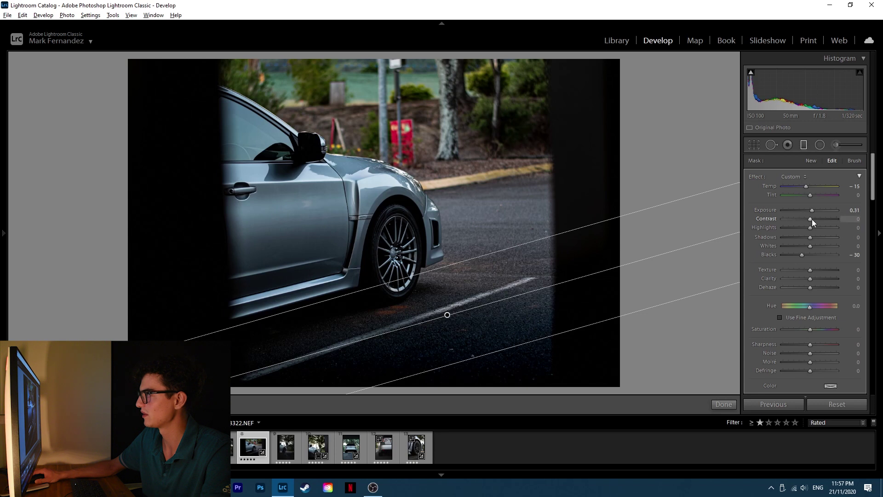
left_click(815, 219)
left_click_drag(447, 315, 445, 311)
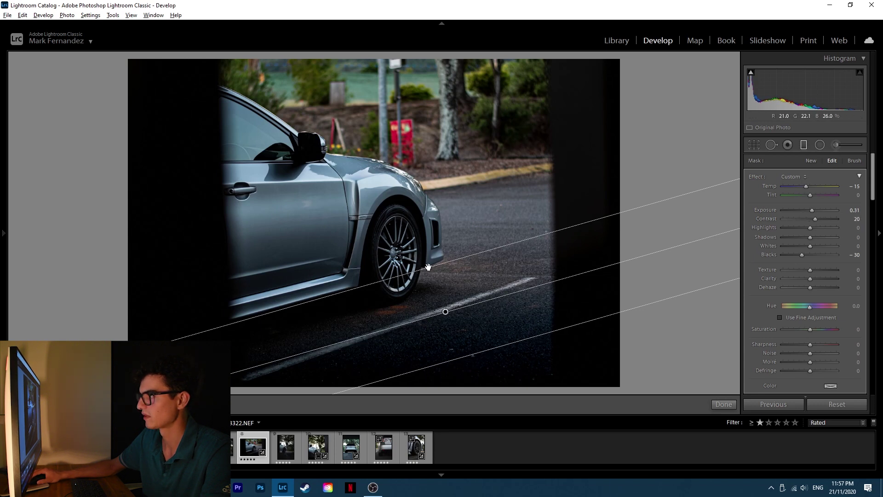
left_click_drag(445, 312, 442, 312)
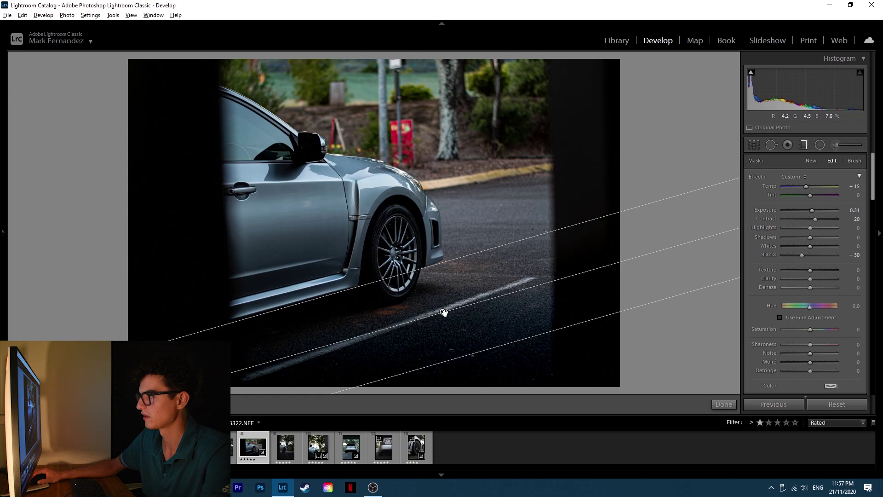
Step: Set the asphalt filter's Texture to 18, Clarity to 69, Dehaze to −6 and Whites to −26, and finish editing the filter
mouse_move(810, 278)
left_mouse_down()
mouse_move(835, 278)
mouse_move(808, 286)
mouse_move(815, 269)
left_mouse_up()
mouse_move(871, 183)
left_mouse_down()
mouse_move(872, 199)
mouse_move(870, 187)
left_mouse_up()
left_click_drag(810, 231, 802, 232)
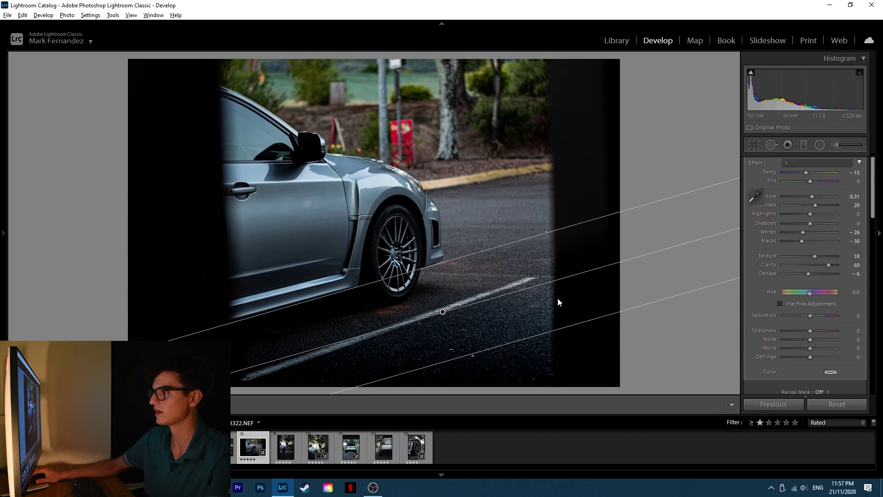
key("m")
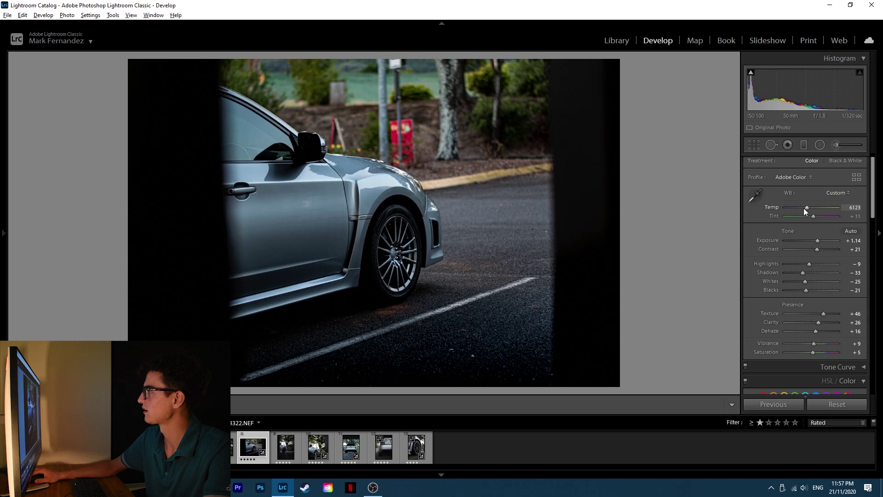
Step: Try a much warmer white balance, and settle the photo's Temp at 6035
left_click_drag(806, 206, 817, 204)
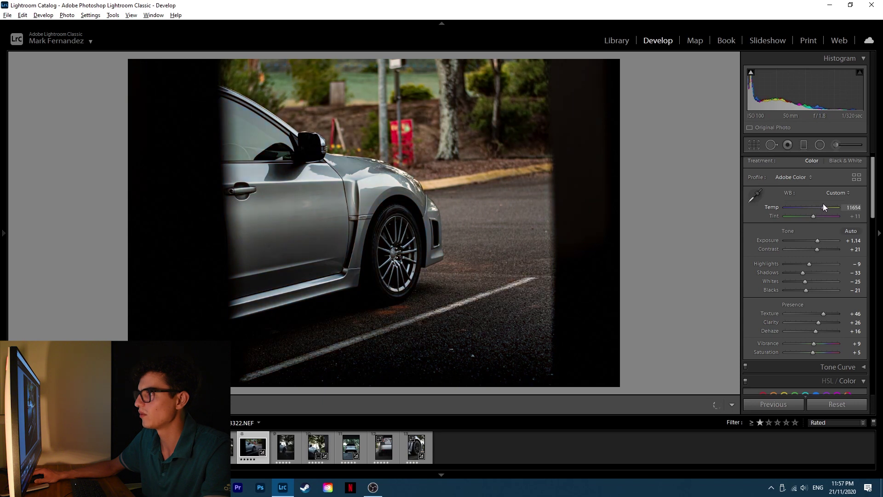
left_click_drag(821, 203, 806, 209)
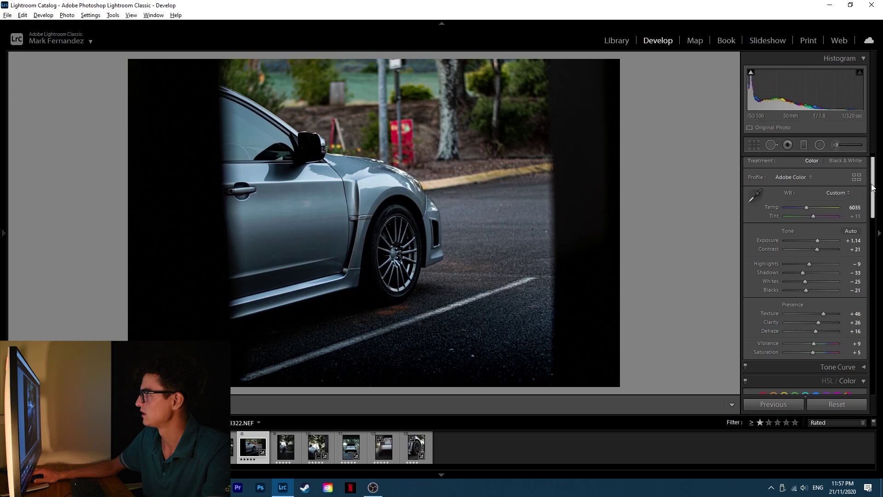
Step: Intensify the yellow tones in the colour mix with Hue +15, Saturation +88 and Luminance +42
left_click_drag(874, 188, 874, 219)
scroll(765, 221, "down", 2)
left_click(785, 229)
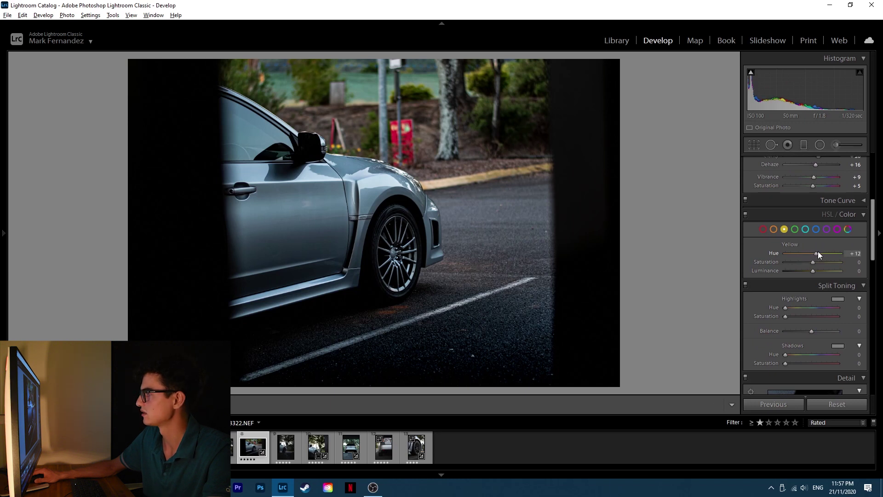
left_click_drag(818, 254, 817, 254)
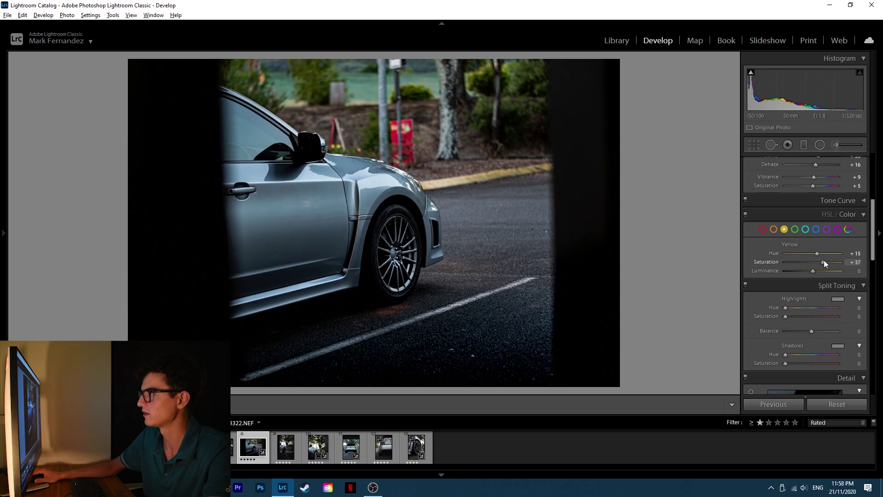
left_click(838, 259)
left_click_drag(815, 270, 826, 271)
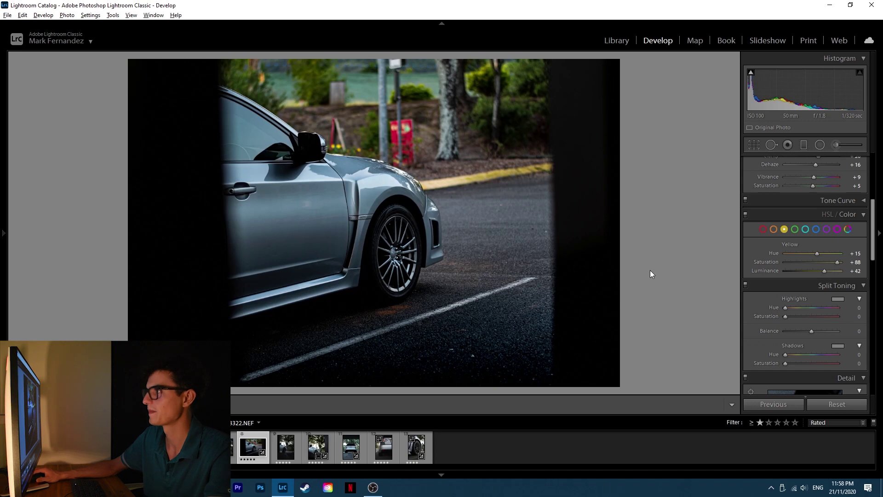
Step: Set the green tones' Saturation to −100, and the orange tones' Hue to +7 and Saturation to −5
left_click(795, 230)
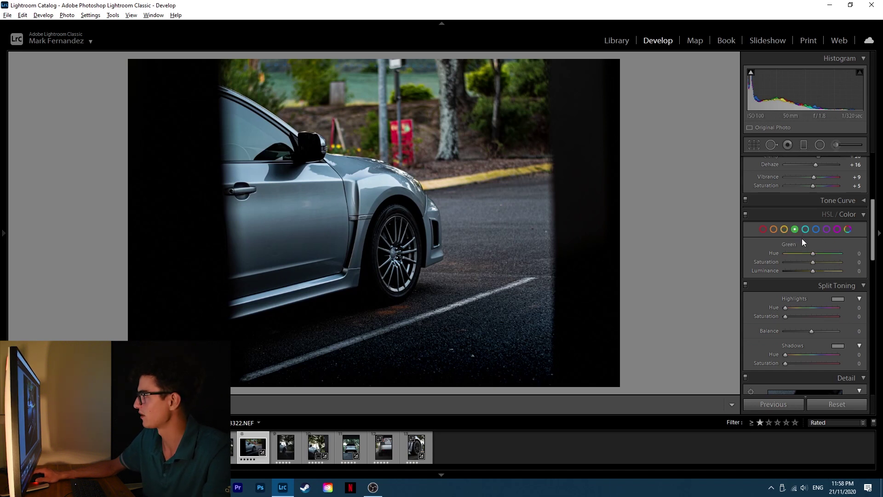
mouse_move(801, 262)
left_mouse_down()
mouse_move(780, 262)
mouse_move(811, 261)
left_mouse_up()
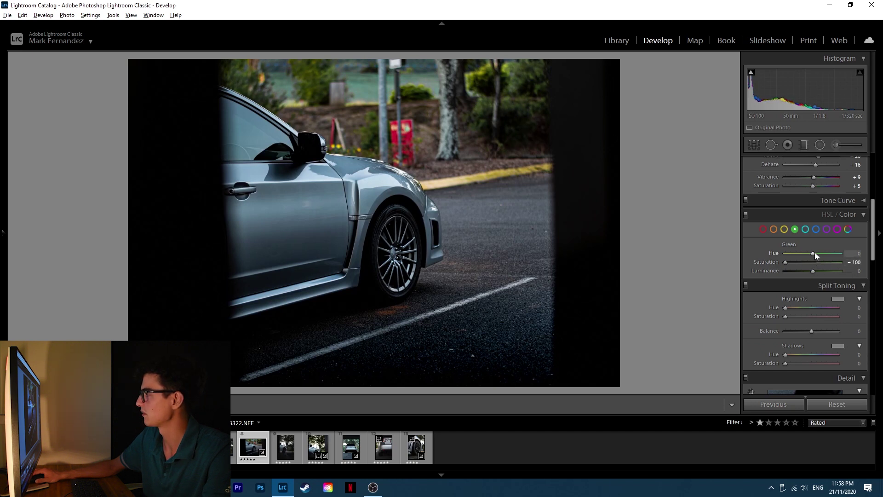
left_click(773, 229)
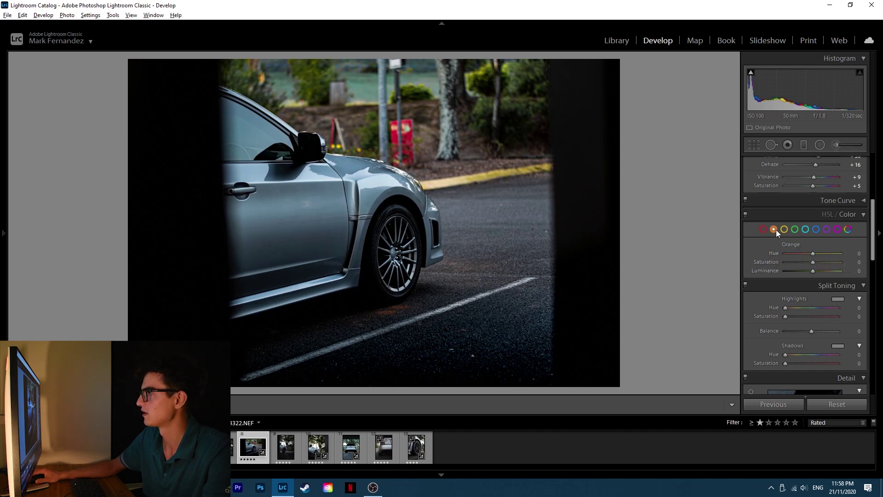
mouse_move(816, 251)
left_mouse_down()
mouse_move(790, 253)
mouse_move(818, 255)
mouse_move(788, 261)
mouse_move(812, 260)
left_mouse_up()
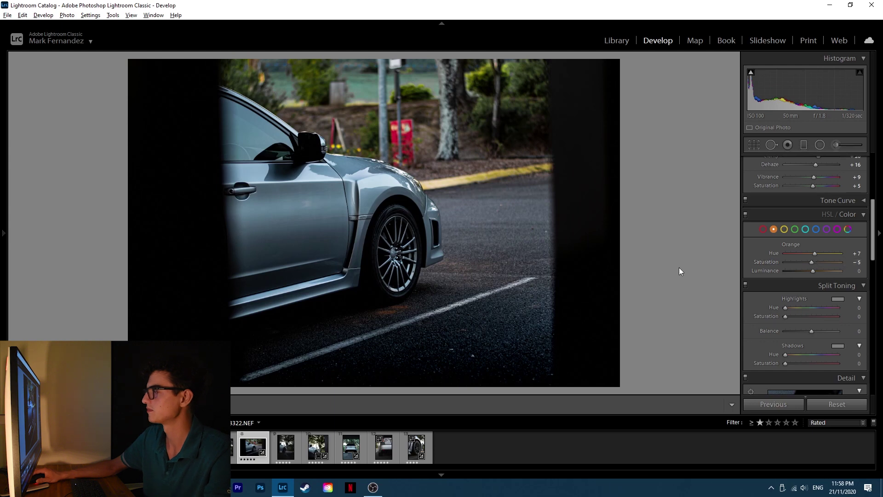
Step: Enable the lens profile corrections for the photo, toggling them off and on to compare
scroll(872, 257, "down", 6)
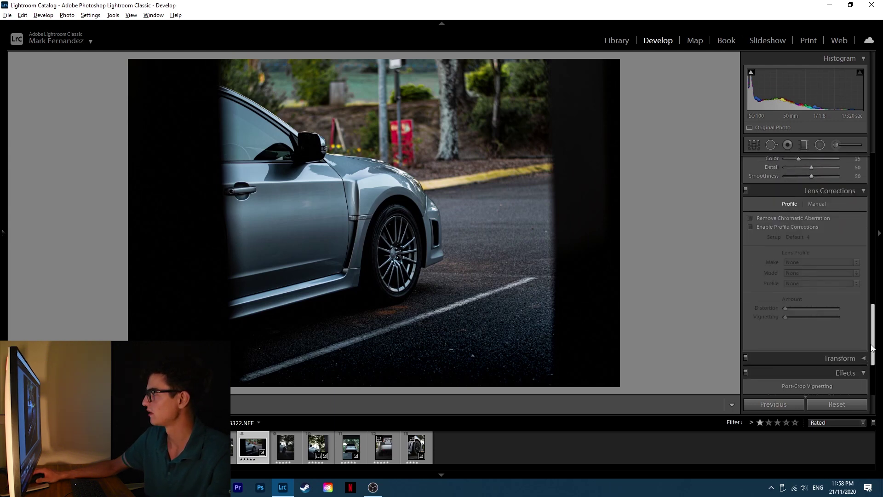
left_click(750, 227)
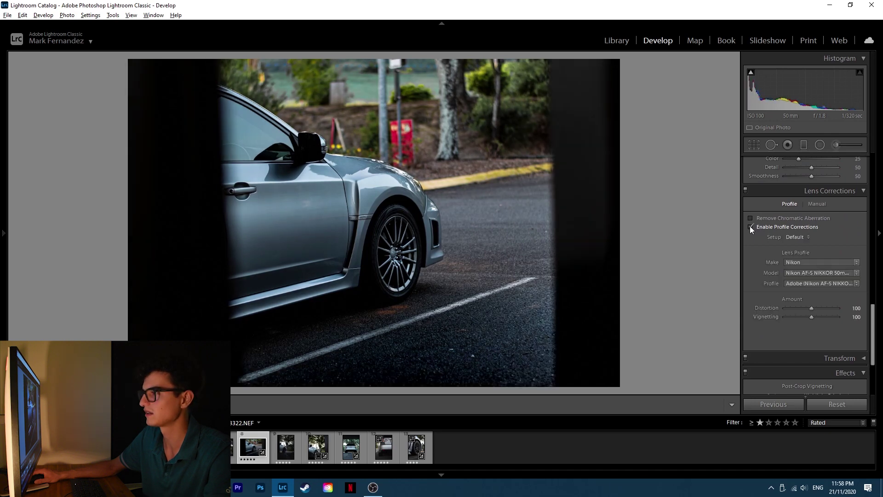
left_click(750, 227)
left_click(750, 227)
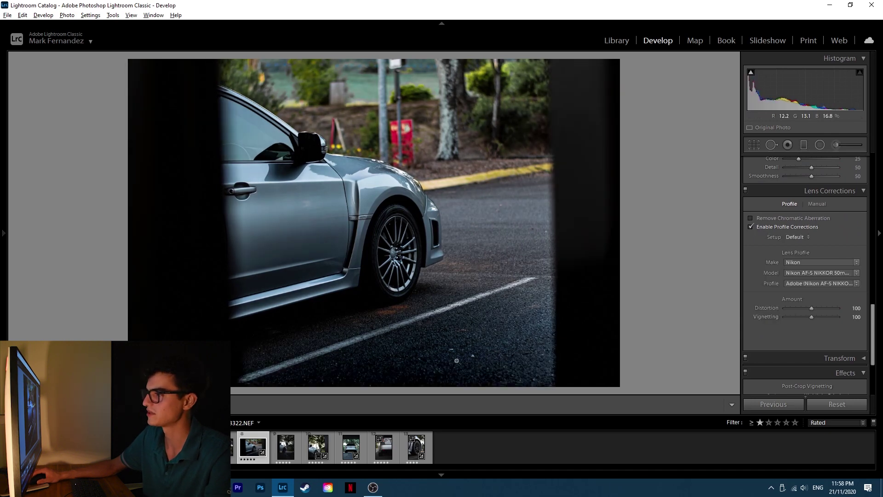
Step: Crop the photo to a 16 x 9 aspect ratio, reposition the image inside the frame, and finish the crop
left_click_drag(878, 340, 873, 189)
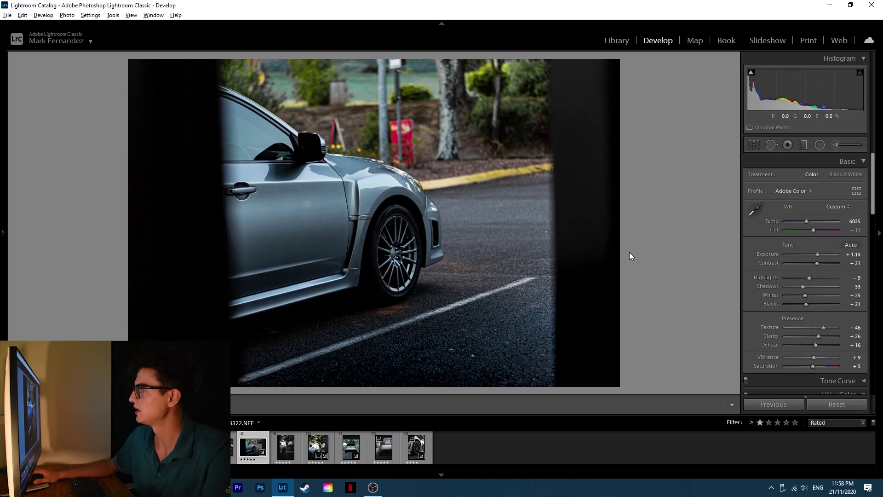
left_click(752, 143)
left_click(837, 177)
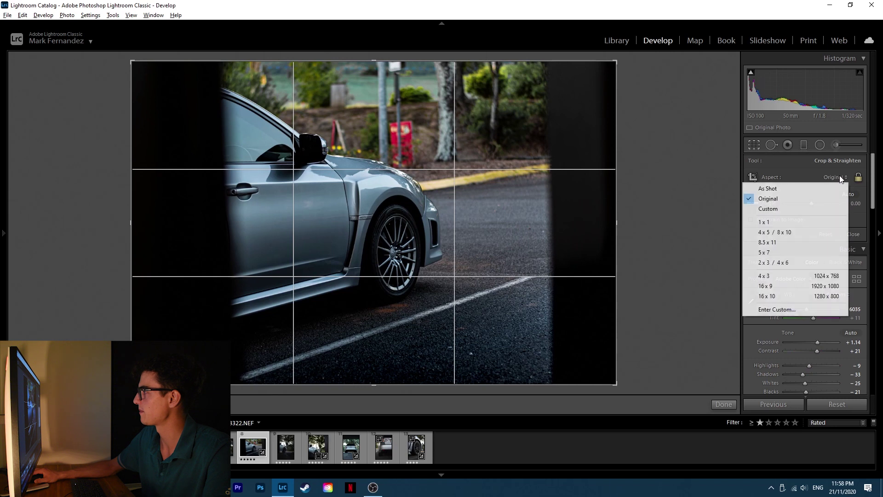
left_click(787, 286)
left_click_drag(372, 246, 374, 262)
left_click(723, 404)
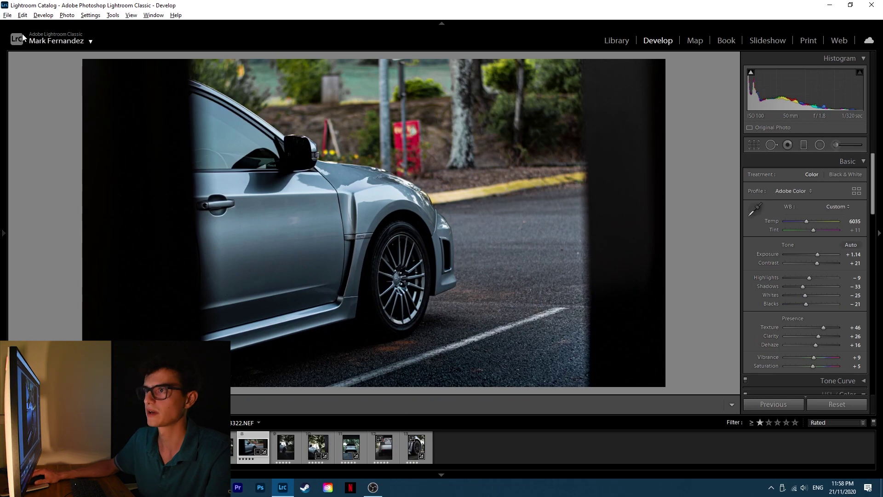
Step: Copy this photo's develop settings and paste them onto the unedited rear-quarter photo of the car beneath the trees
left_click(3, 233)
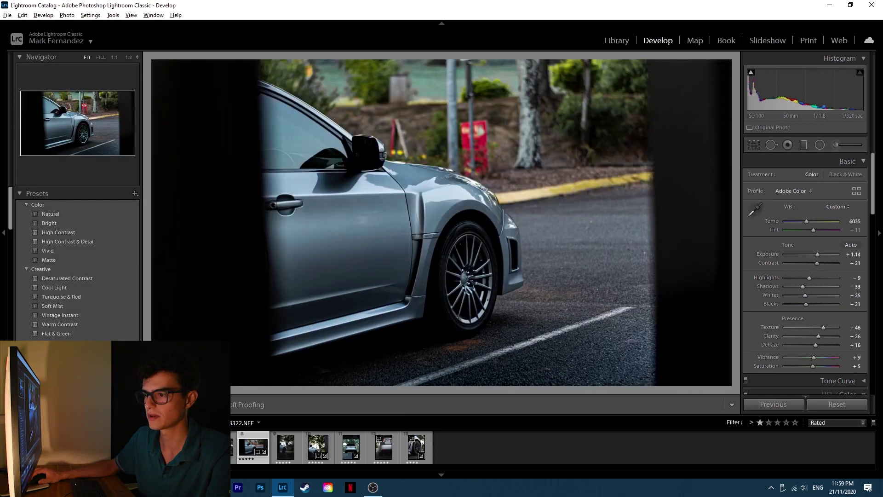
key("ctrl+shift+c")
left_click(575, 358)
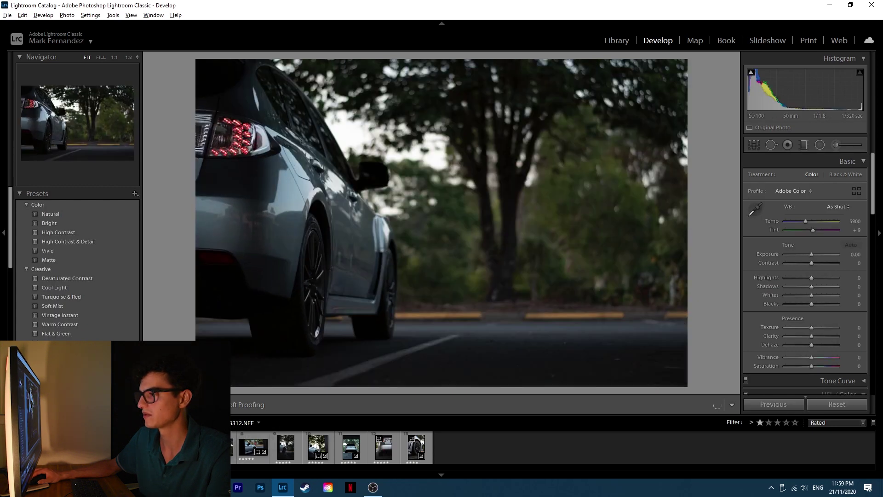
key("ctrl+shift+v")
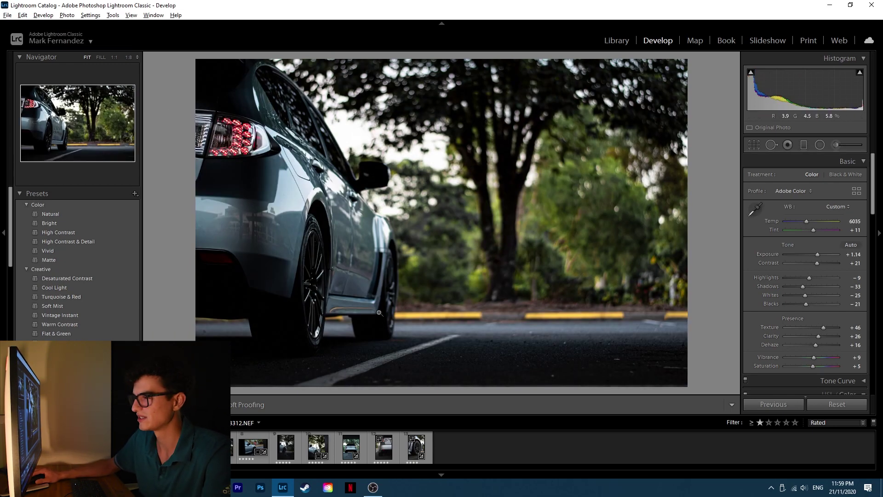
Step: Set the photo's Exposure to +1.67, Contrast to +9, Texture to +4, Clarity to +12 and Dehaze to −2, and inspect the paintwork up close
left_click_drag(818, 255, 820, 254)
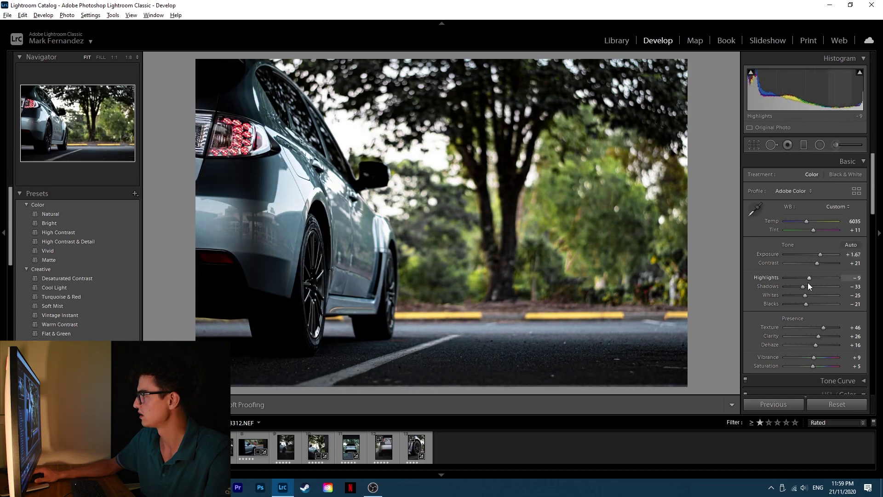
left_click_drag(819, 263, 815, 263)
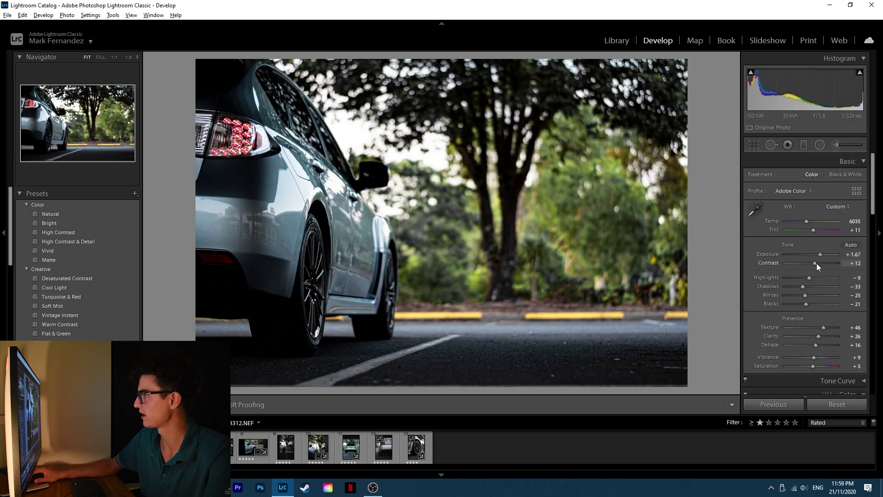
scroll(873, 211, "down", 1)
scroll(874, 210, "down", 3)
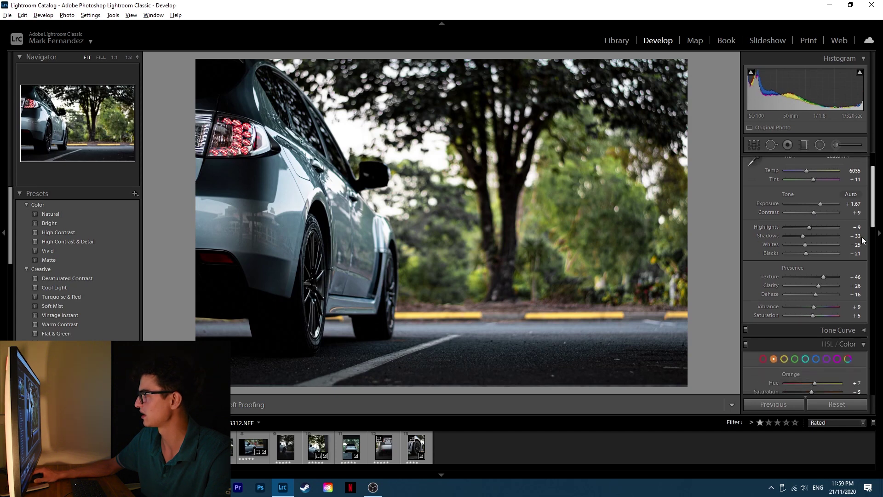
mouse_move(816, 276)
left_mouse_down()
mouse_move(811, 294)
mouse_move(815, 284)
left_mouse_up()
scroll(871, 213, "up", 3)
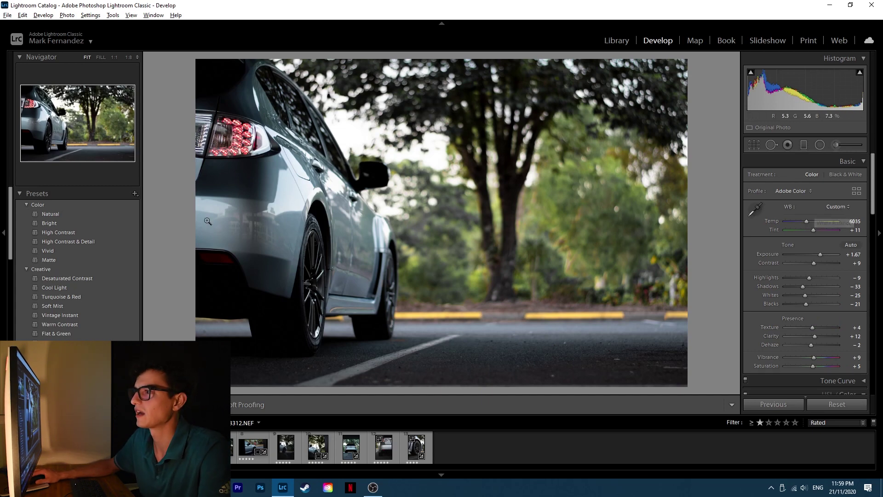
left_click(280, 228)
left_click_drag(241, 219, 483, 250)
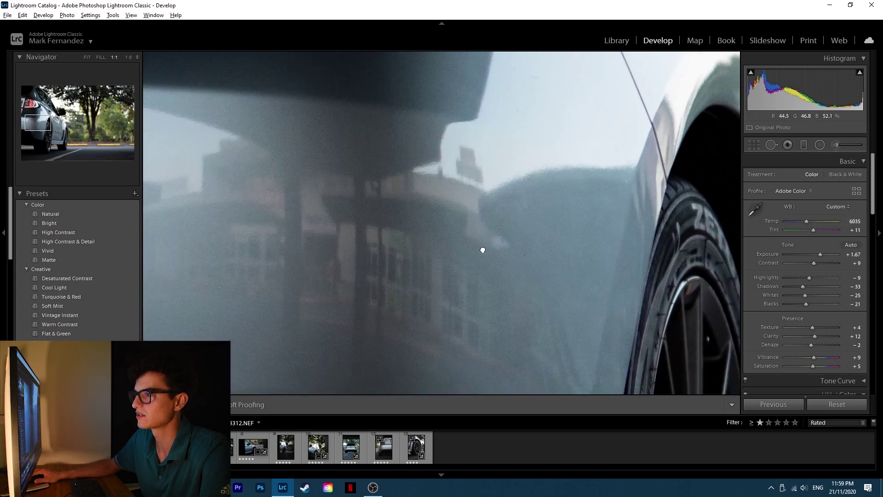
left_click(429, 253)
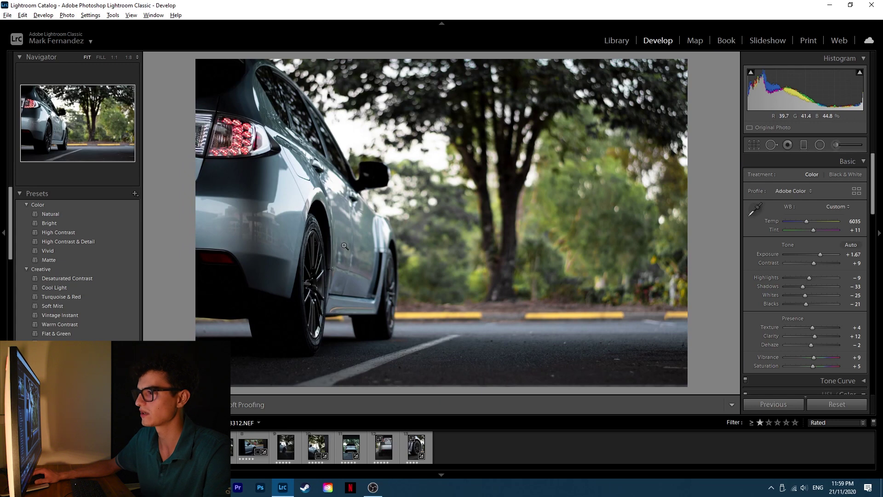
Step: Add a slanted graduated filter over the foreground asphalt with Exposure 0.65, Texture 18 and Clarity 25, shift it slightly upward, and finish it
left_click(802, 145)
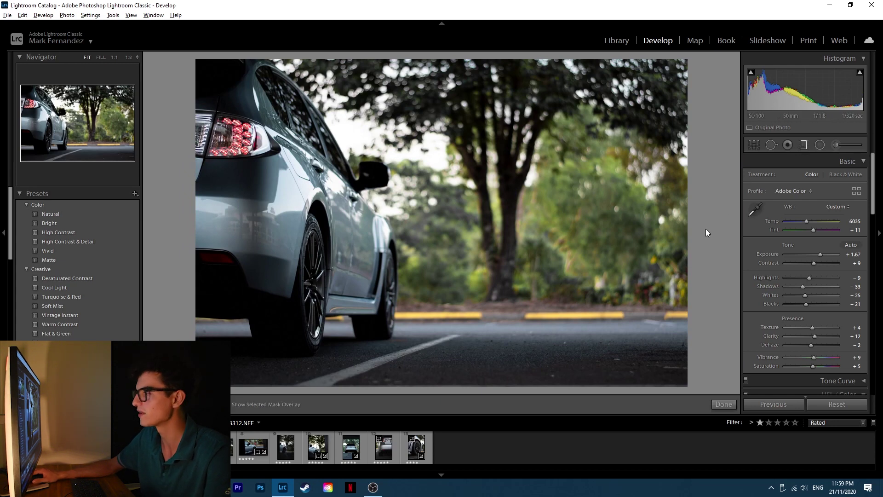
left_click_drag(487, 379, 480, 314)
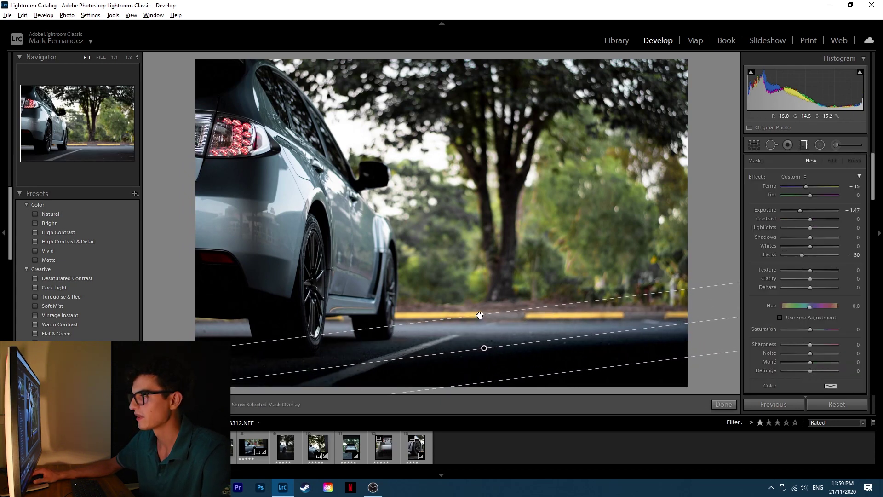
left_click_drag(804, 209, 814, 232)
left_click_drag(809, 278, 814, 270)
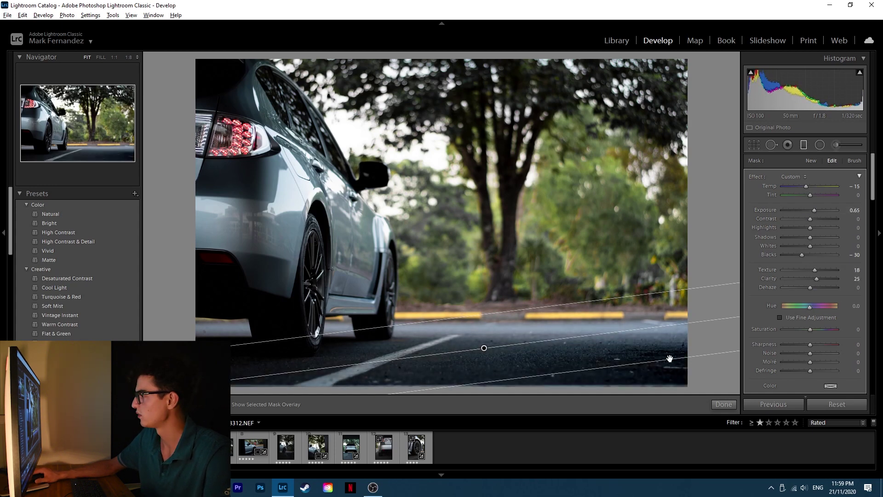
left_click_drag(483, 351, 483, 344)
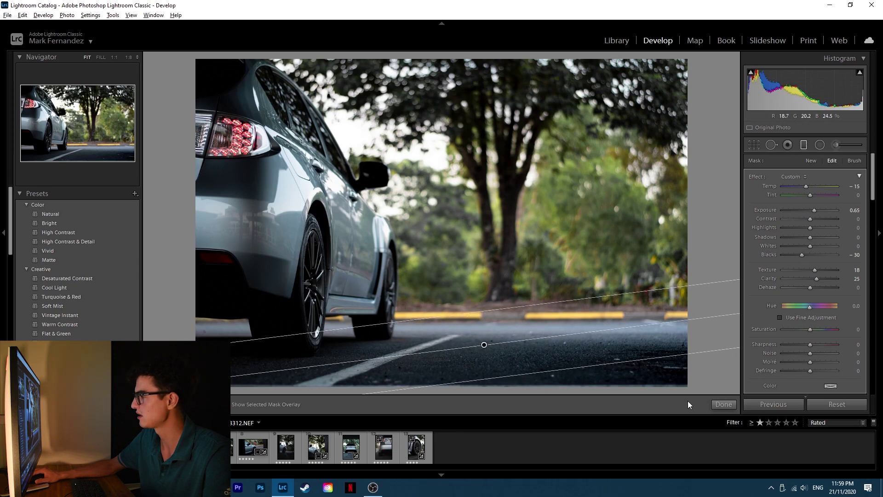
left_click(723, 405)
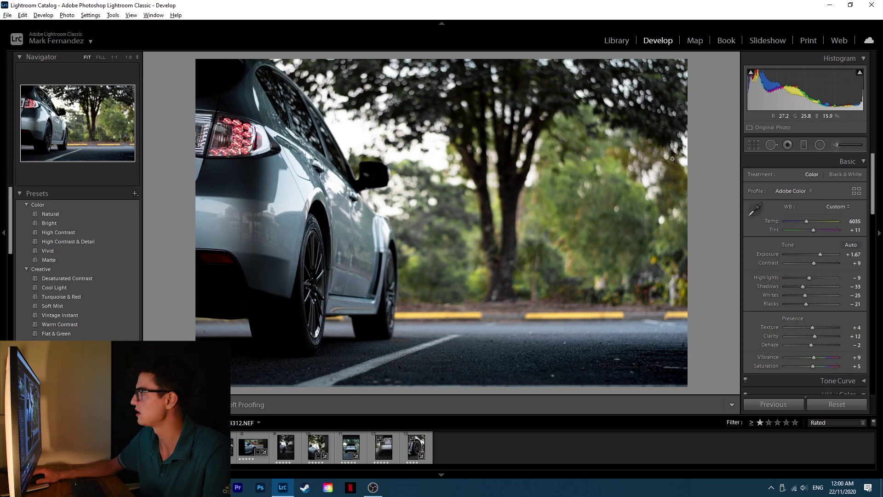
Step: Raise the orange tones' Saturation to +18 in the colour mix to strengthen the yellow kerb
left_click_drag(872, 181, 873, 215)
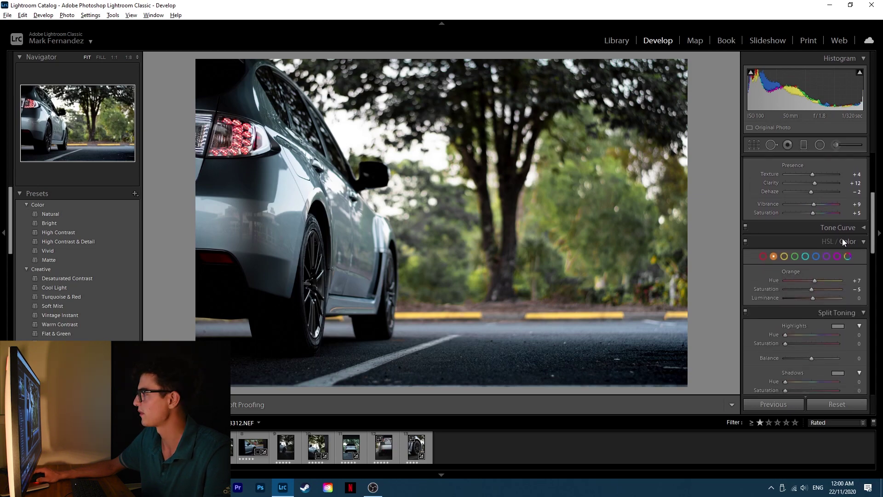
left_click(444, 314)
left_click(450, 321)
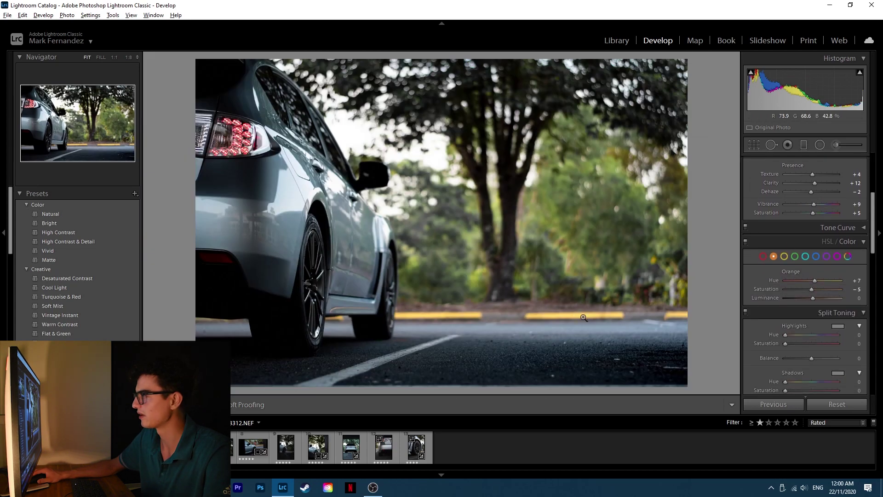
mouse_move(811, 288)
left_mouse_down()
mouse_move(747, 288)
mouse_move(818, 286)
left_mouse_up()
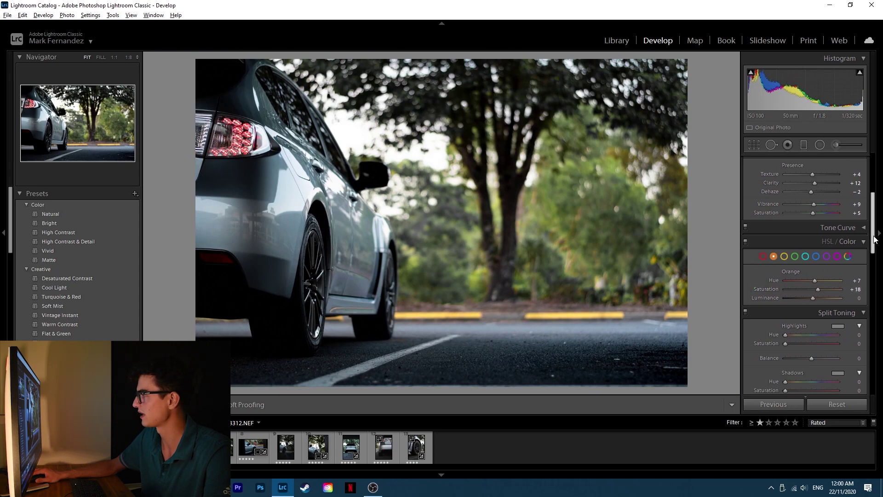
scroll(872, 242, "down", 1)
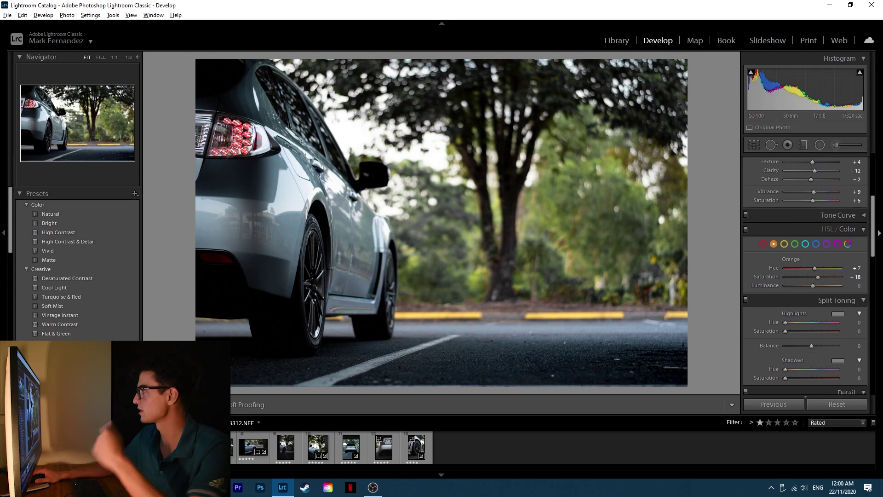
Step: Warm the photo's white balance to Temp 6474 and Tint +9
left_click(878, 228)
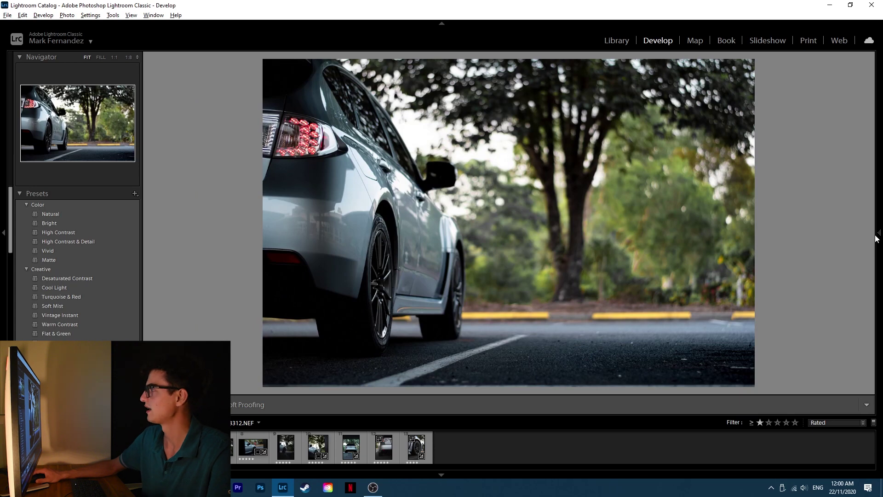
left_click(877, 225)
scroll(850, 220, "up", 5)
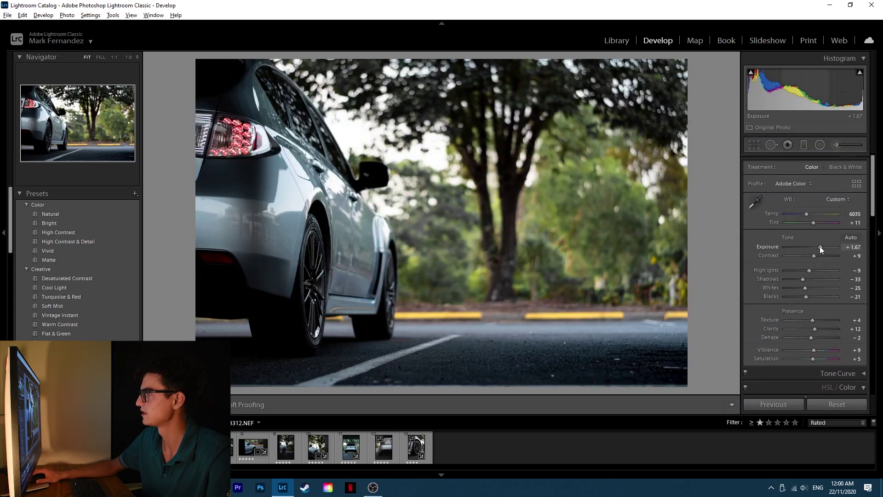
left_click_drag(805, 214, 813, 223)
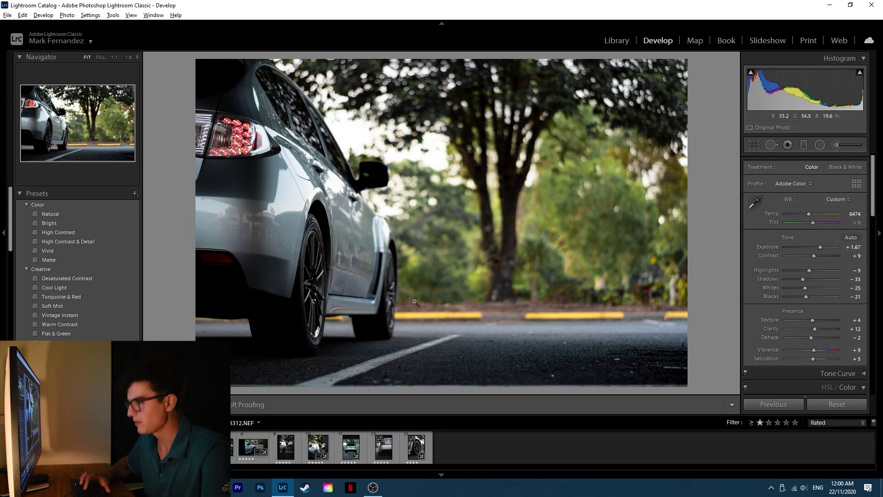
Step: Compare the edited rear-quarter photo with its unedited version and return to the edited view
key("backslash")
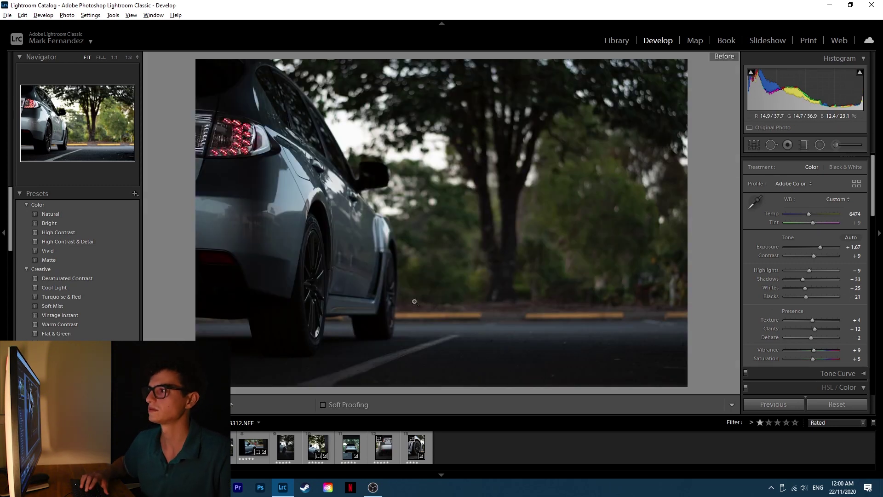
key("backslash")
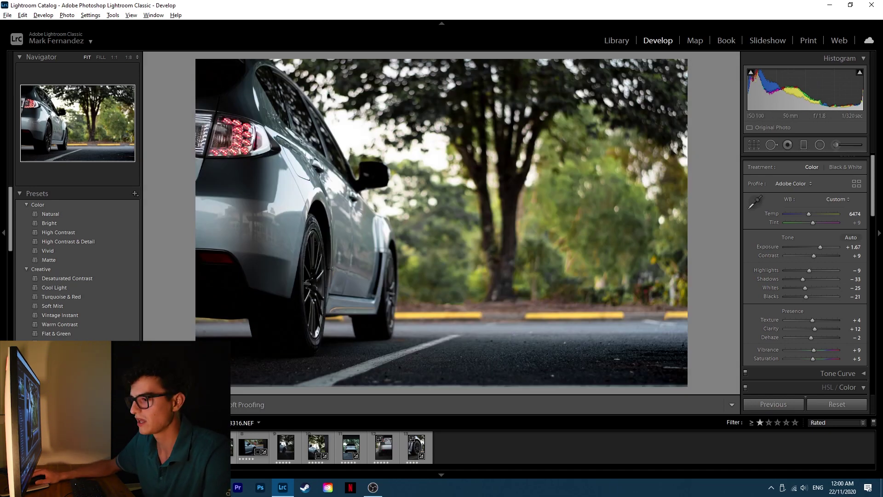
left_click(248, 423)
key("Escape")
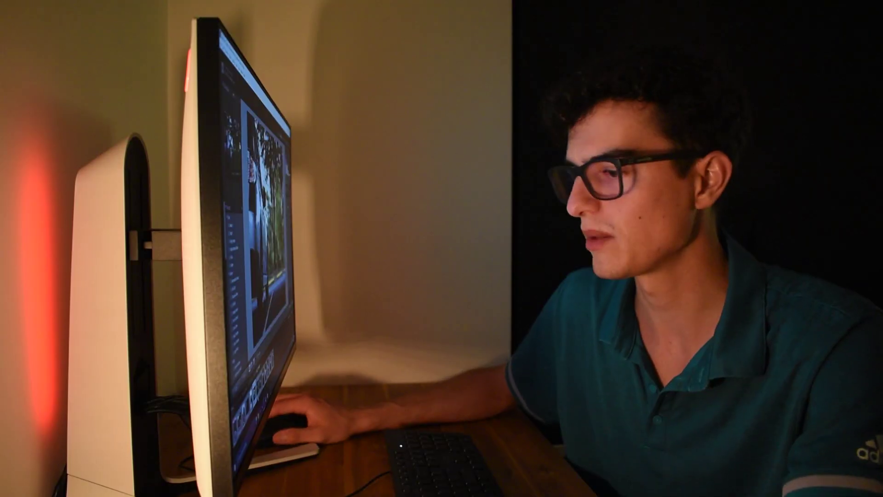